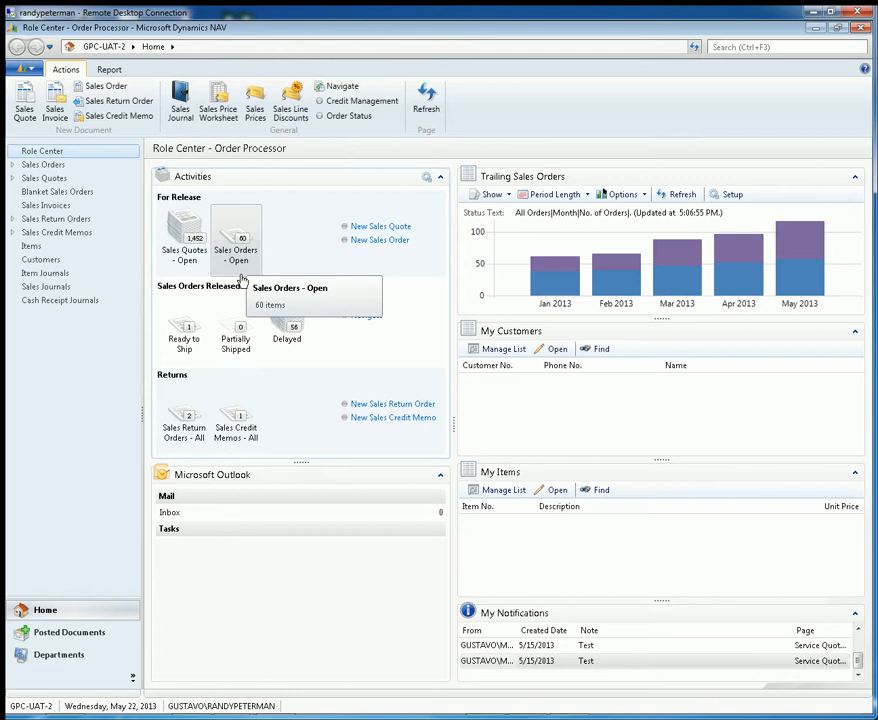
Open the third TG Gallagher order from the sales orders list and maximize its window, with the main window minimized
{"action": "left_click", "coordinate": [50, 166]}
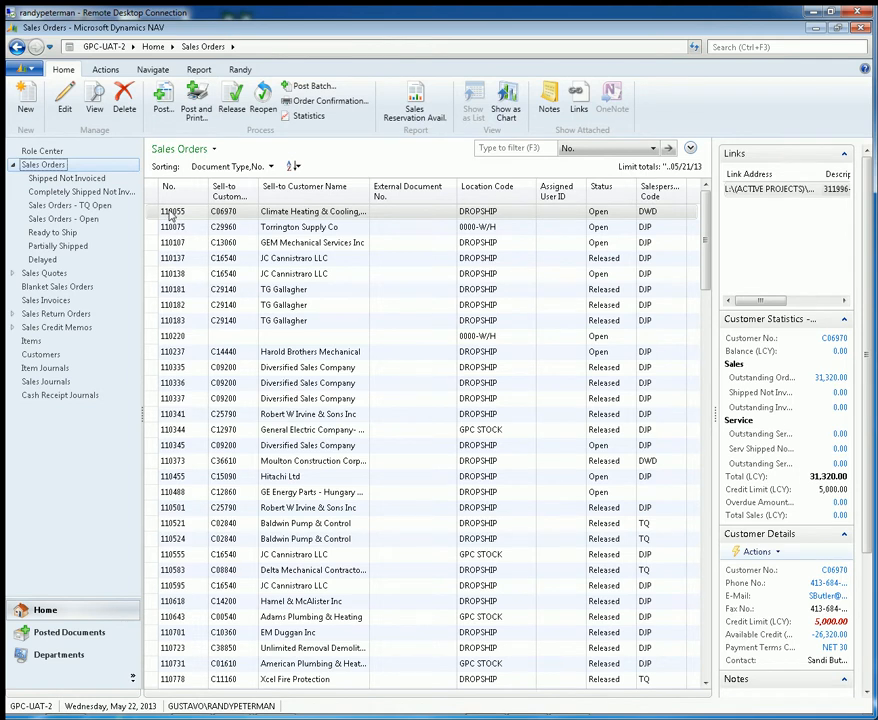
{"action": "left_click", "coordinate": [184, 321]}
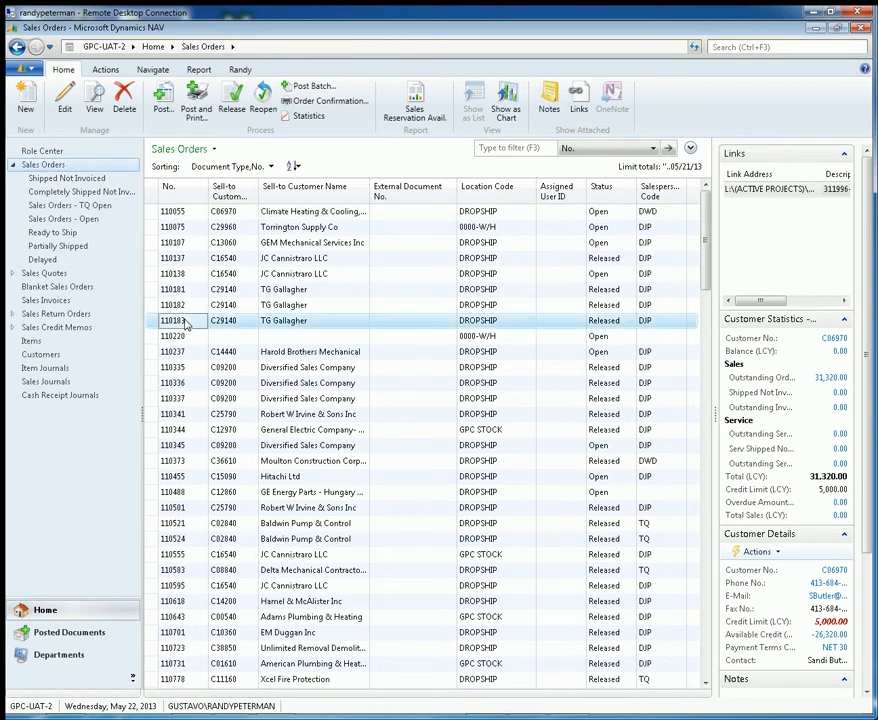
{"action": "double_click", "coordinate": [184, 321]}
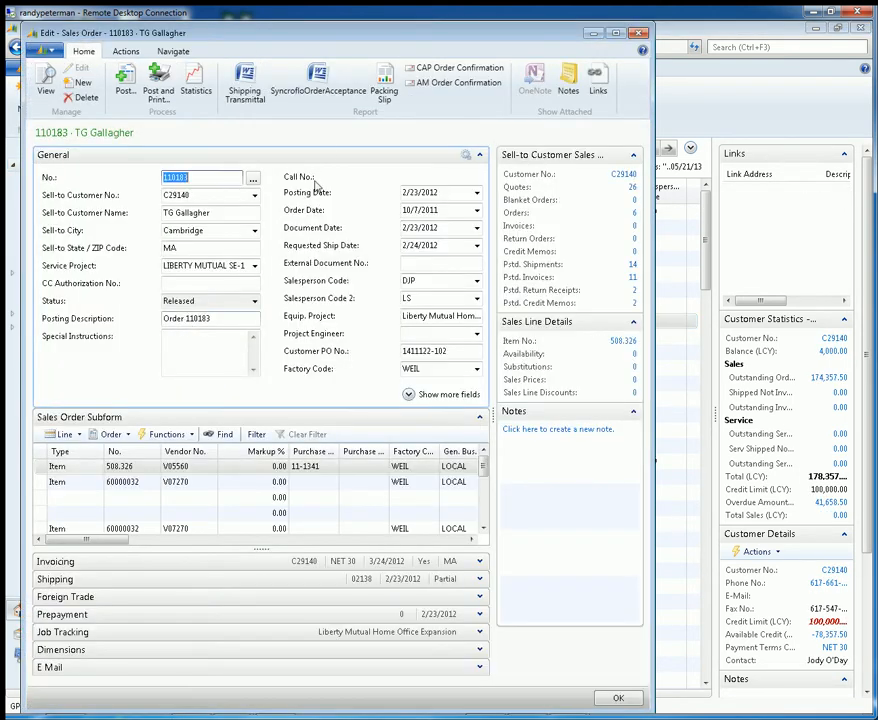
{"action": "left_click", "coordinate": [815, 29]}
{"action": "left_click_drag", "start_coordinate": [508, 37], "coordinate": [595, 43]}
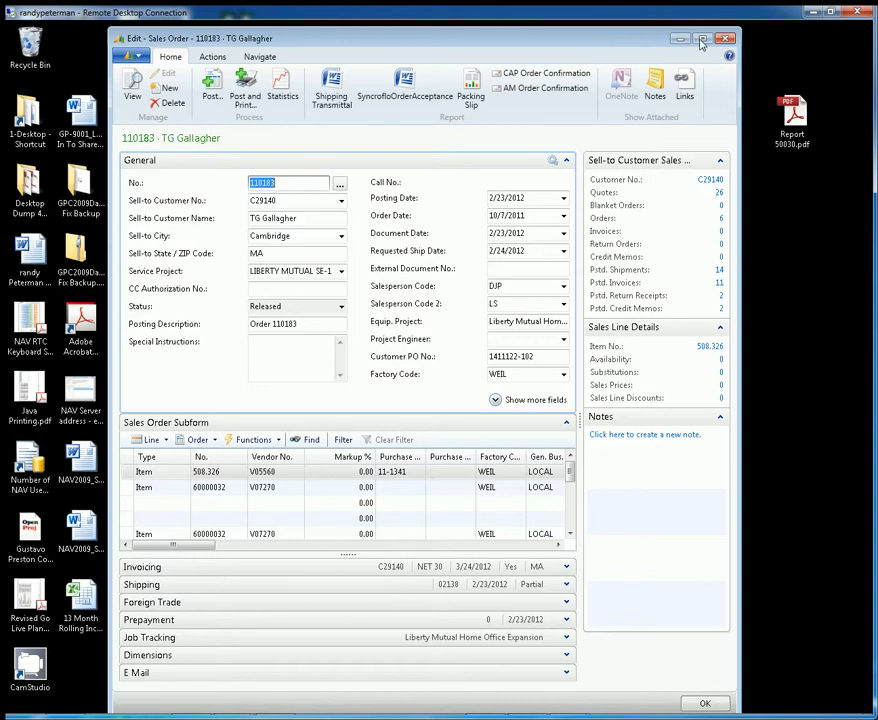
{"action": "double_click", "coordinate": [482, 30]}
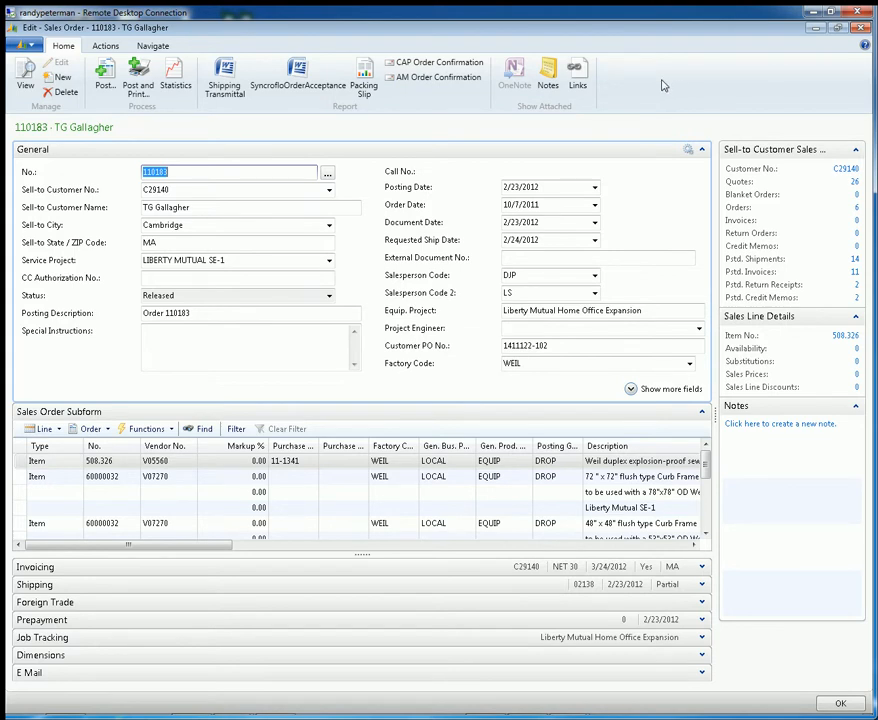
Examine the home, action and navigation commands available for the sales order
{"action": "left_click", "coordinate": [107, 47]}
{"action": "left_click", "coordinate": [146, 49]}
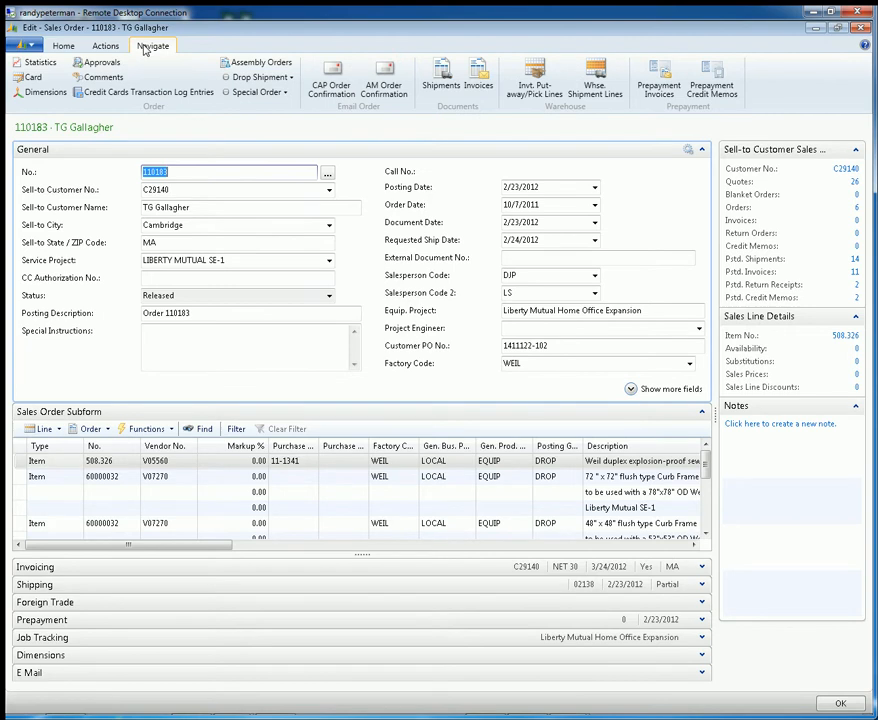
{"action": "left_click", "coordinate": [91, 44]}
{"action": "left_click", "coordinate": [65, 47]}
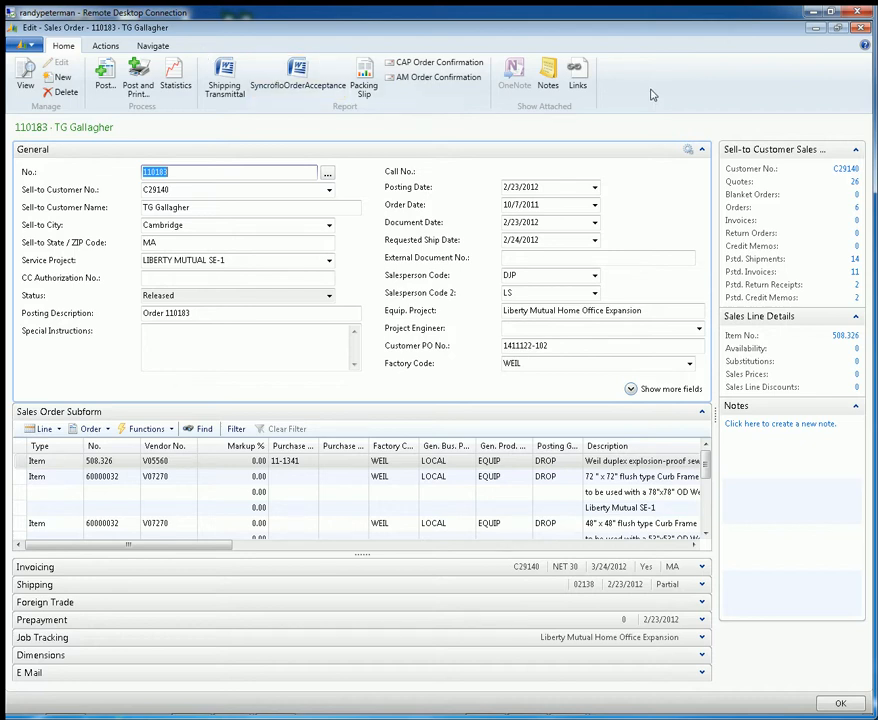
{"action": "left_click", "coordinate": [107, 47]}
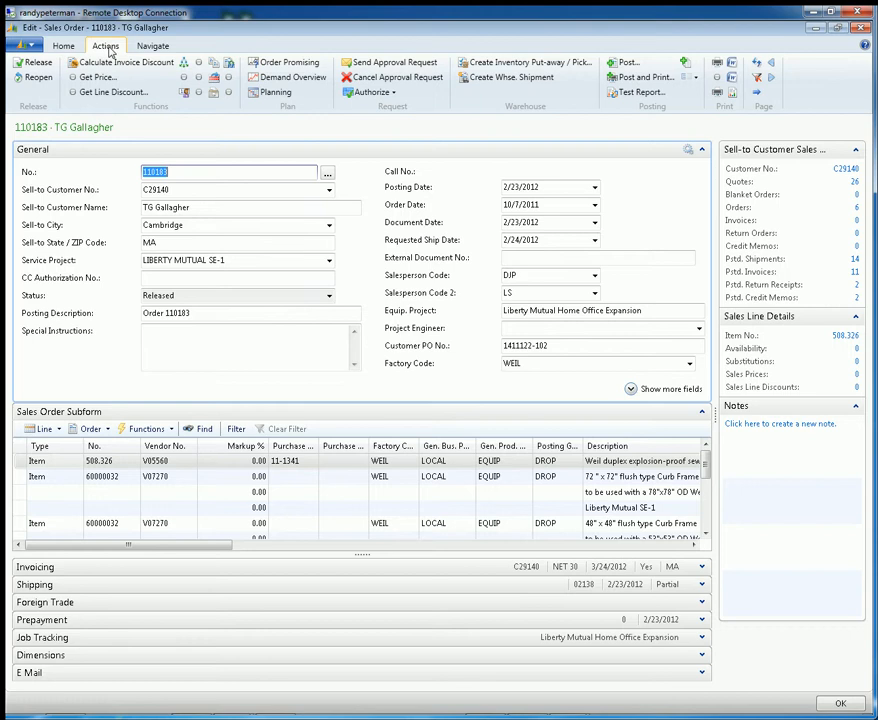
{"action": "left_click", "coordinate": [138, 48]}
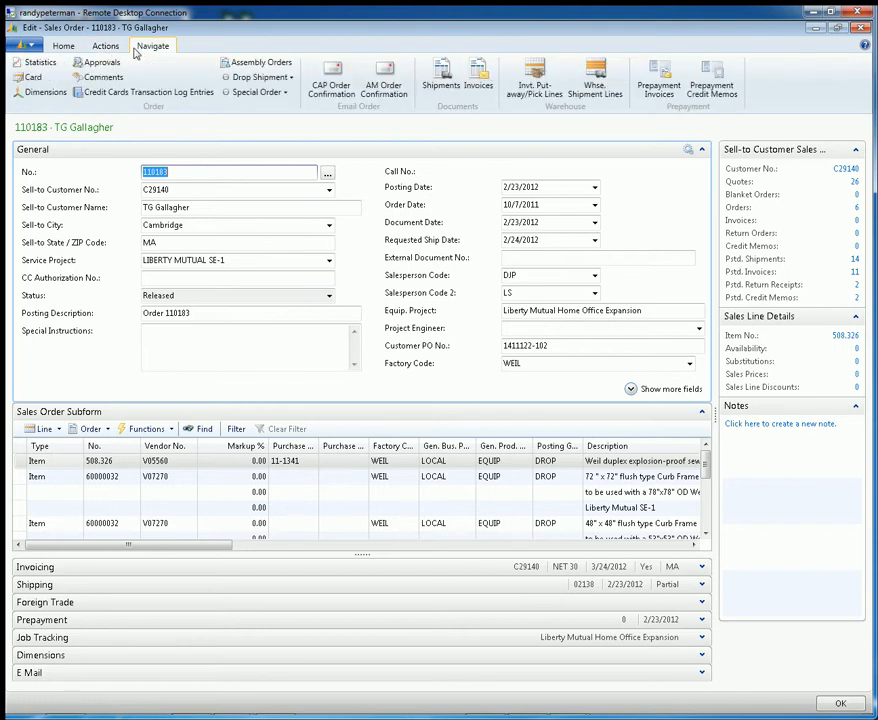
{"action": "left_click", "coordinate": [107, 48]}
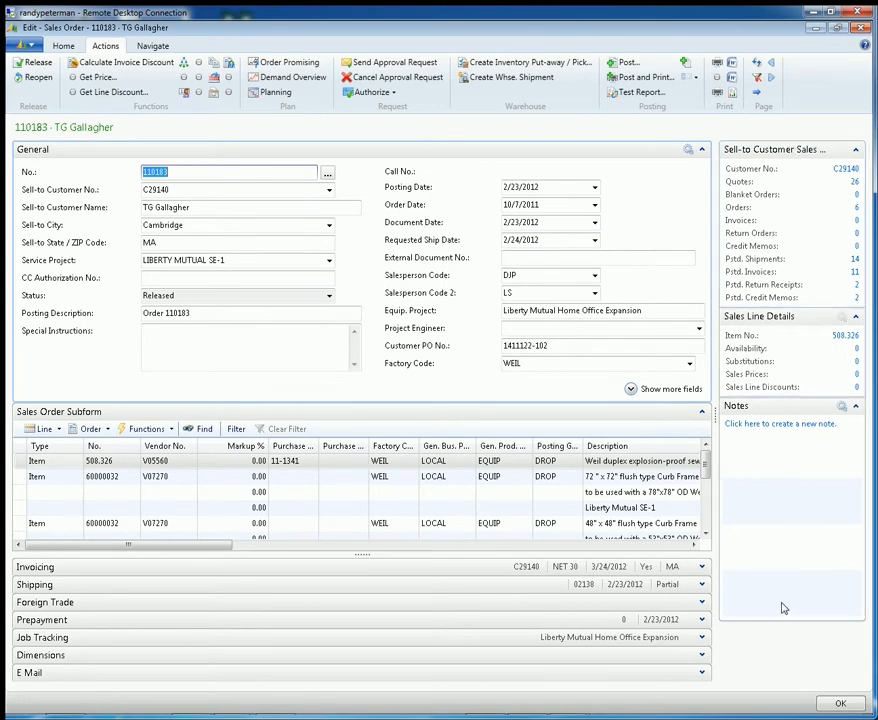
Customize the sales order page to include the Links FactBox, placed directly above Notes
{"action": "left_click", "coordinate": [34, 47]}
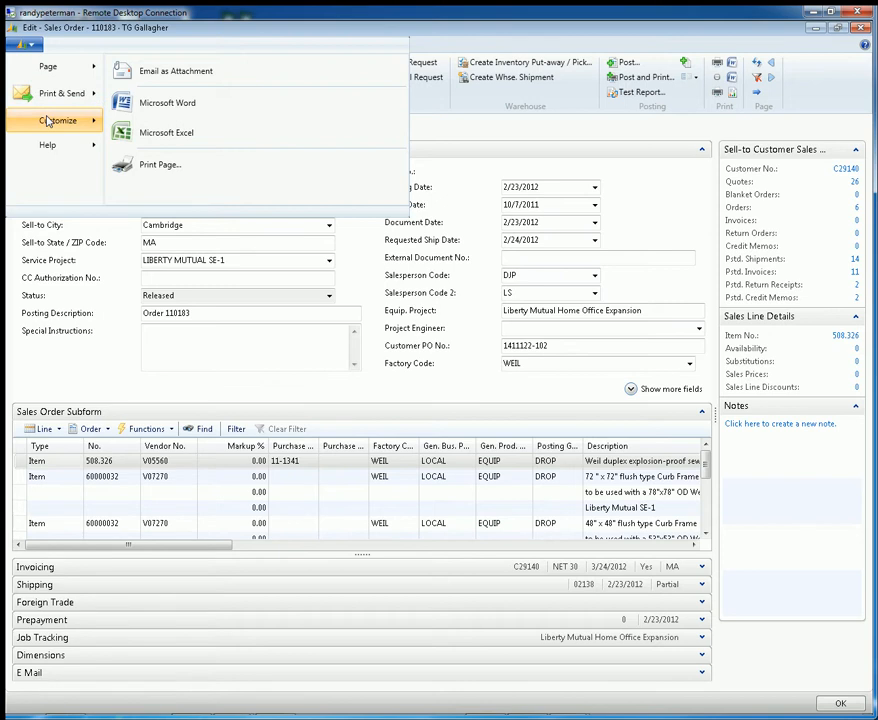
{"action": "mouse_move", "coordinate": [46, 121]}
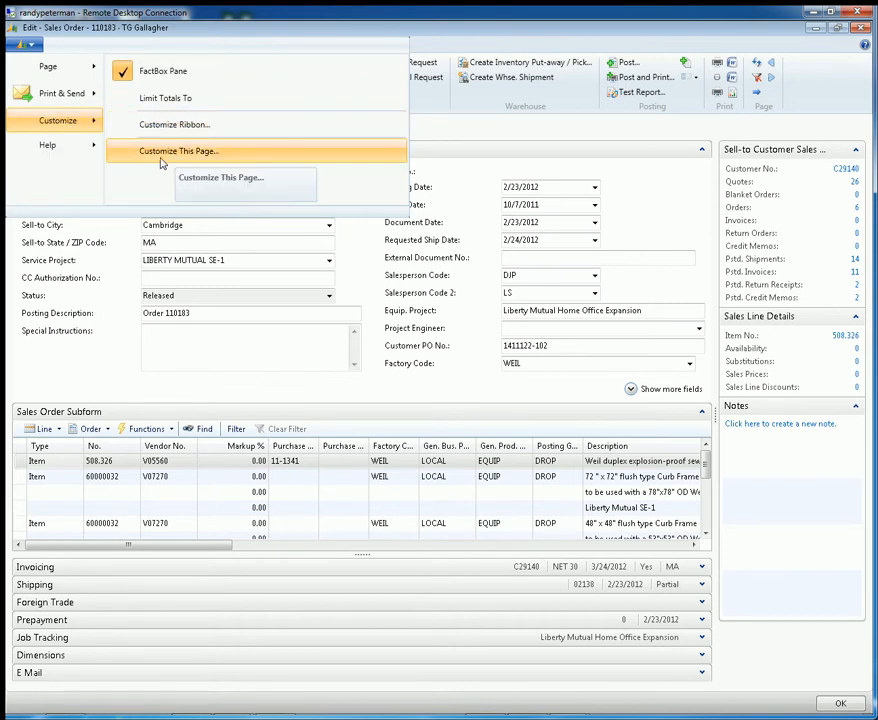
{"action": "left_click", "coordinate": [226, 151]}
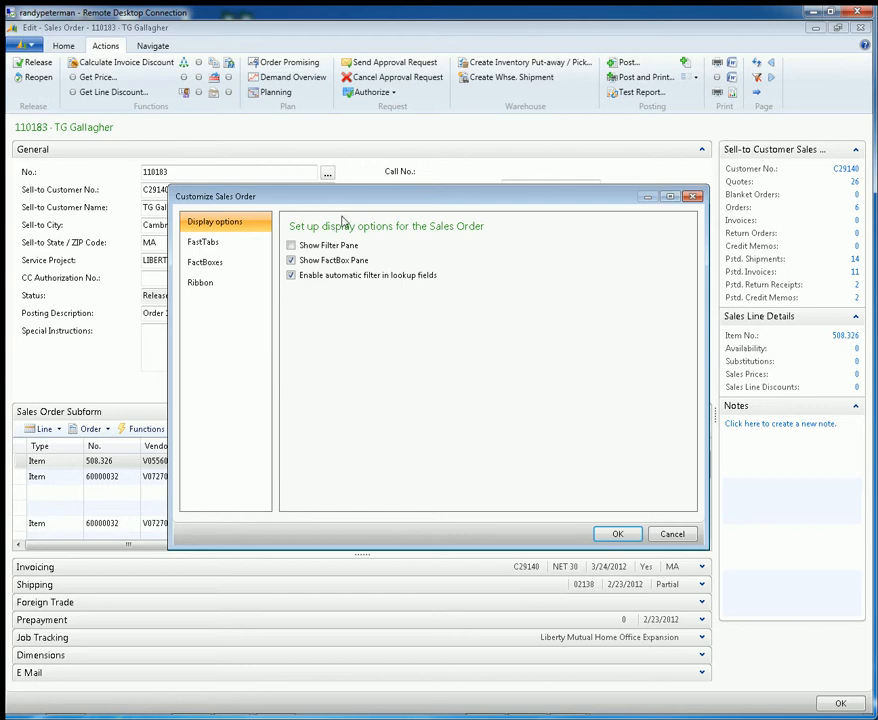
{"action": "left_click", "coordinate": [215, 268]}
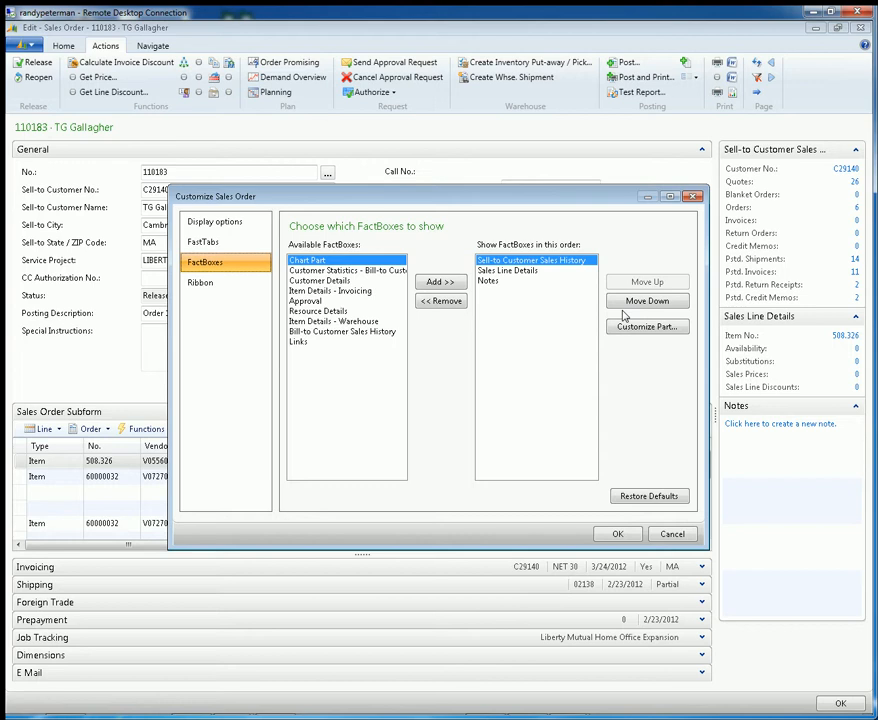
{"action": "left_click", "coordinate": [312, 343]}
{"action": "left_click", "coordinate": [442, 284]}
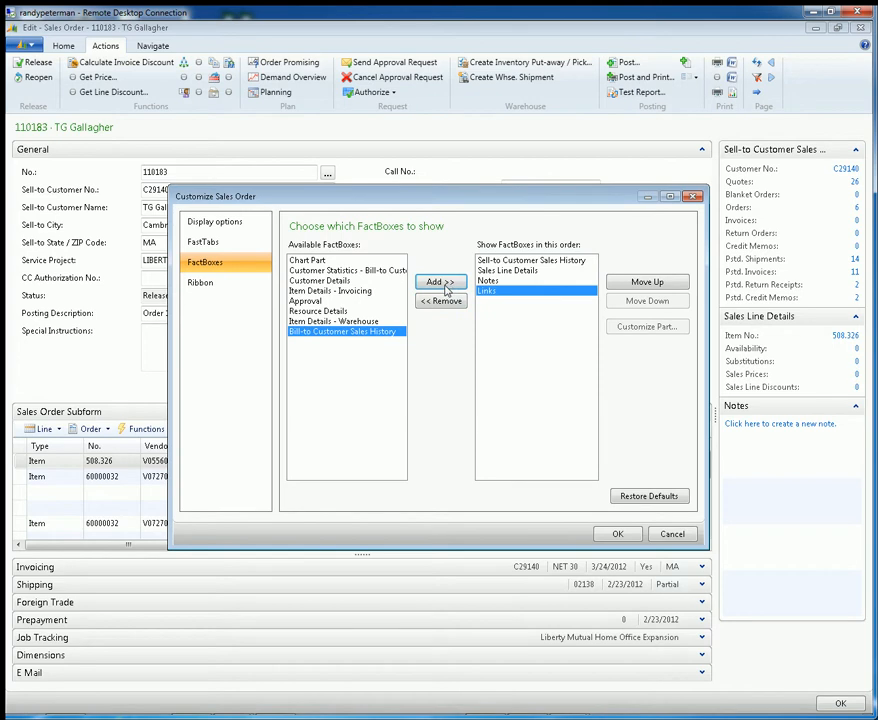
{"action": "left_click", "coordinate": [625, 285]}
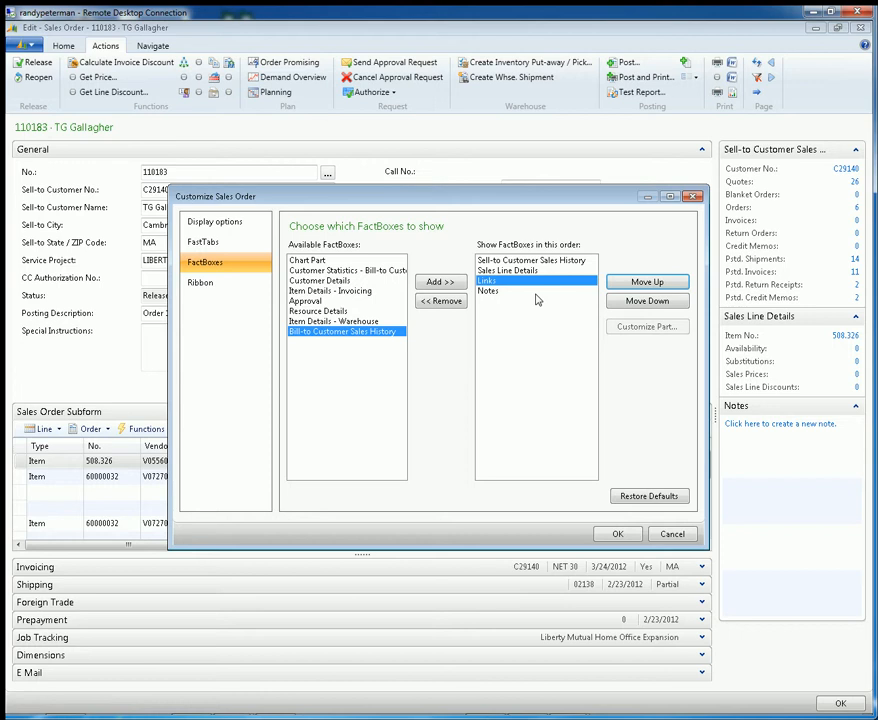
Remove the Notes FactBox from the shown FactBoxes and apply the page customization
{"action": "left_click", "coordinate": [489, 290]}
{"action": "left_click", "coordinate": [444, 300]}
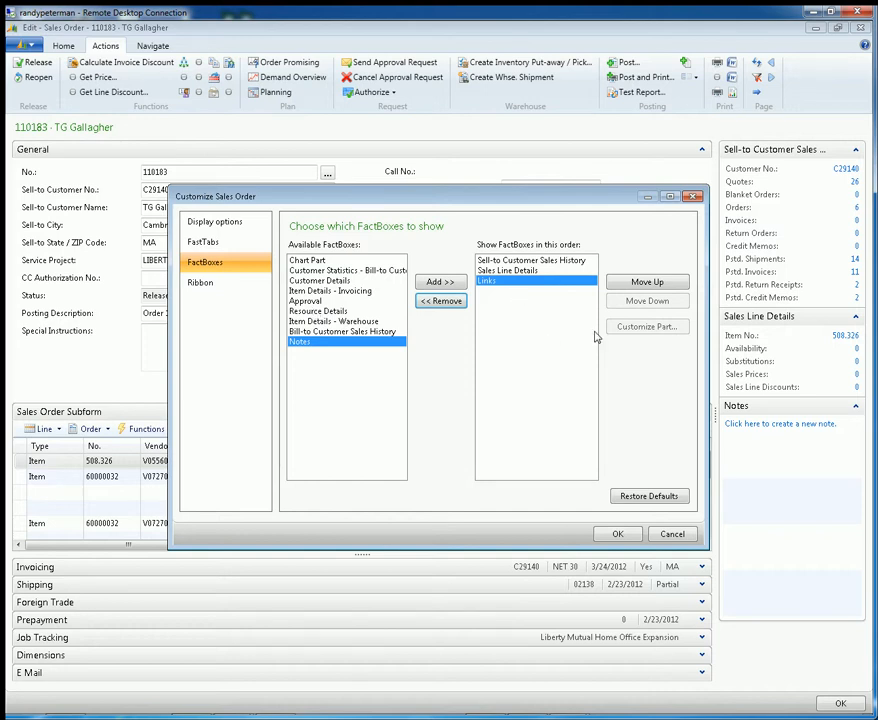
{"action": "left_click", "coordinate": [537, 270]}
{"action": "left_click", "coordinate": [537, 260]}
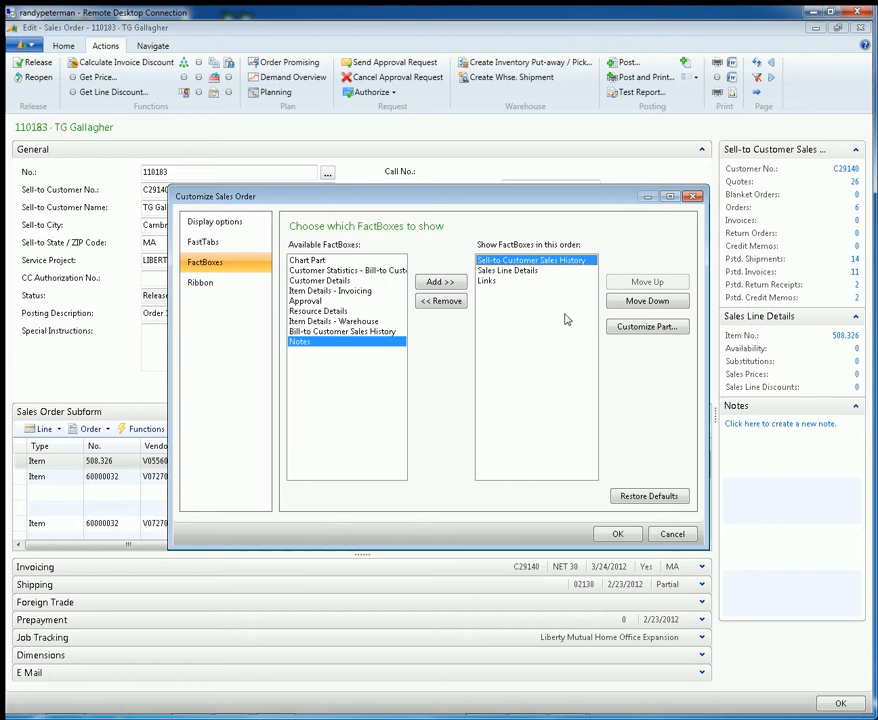
{"action": "left_click", "coordinate": [619, 535]}
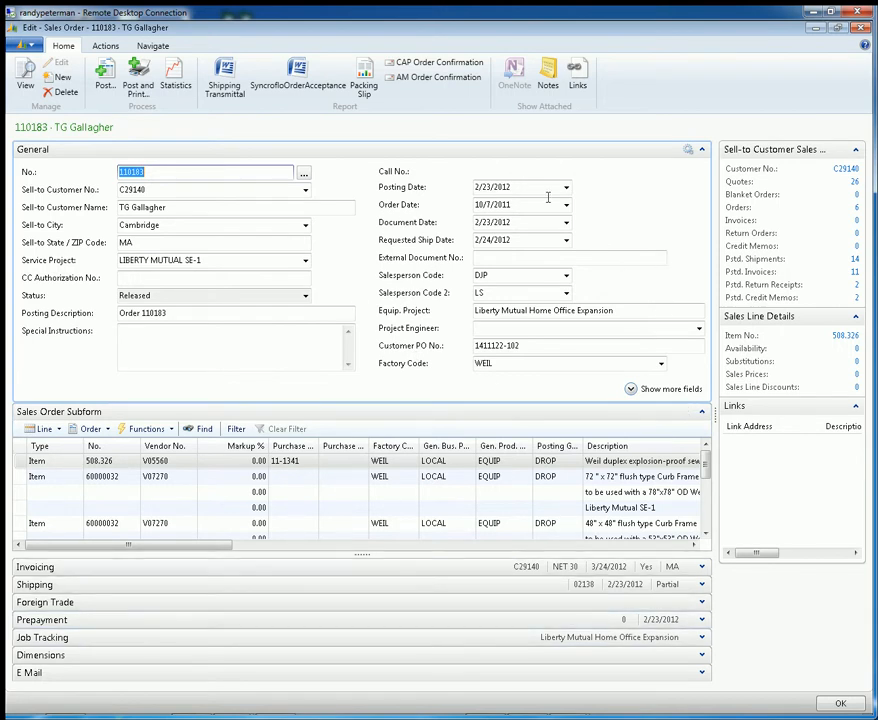
Collapse the General and Sales Order Subform FastTabs, and expand General again
{"action": "left_click", "coordinate": [702, 149]}
{"action": "left_click", "coordinate": [702, 168]}
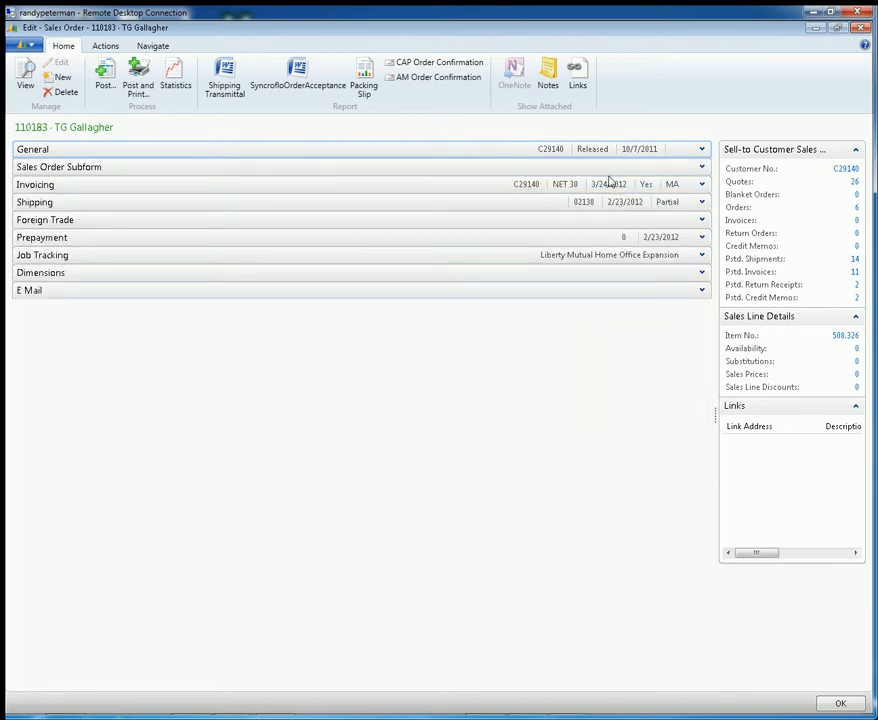
{"action": "left_click", "coordinate": [702, 150]}
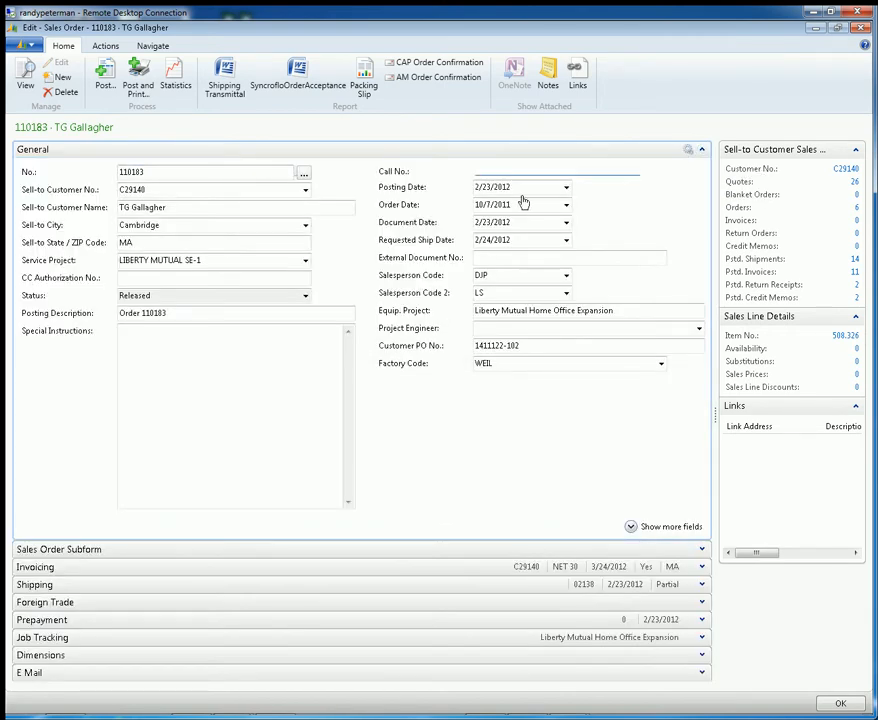
Examine the additional General fields and the Invoicing details, restoring both to their condensed view
{"action": "left_click", "coordinate": [631, 527]}
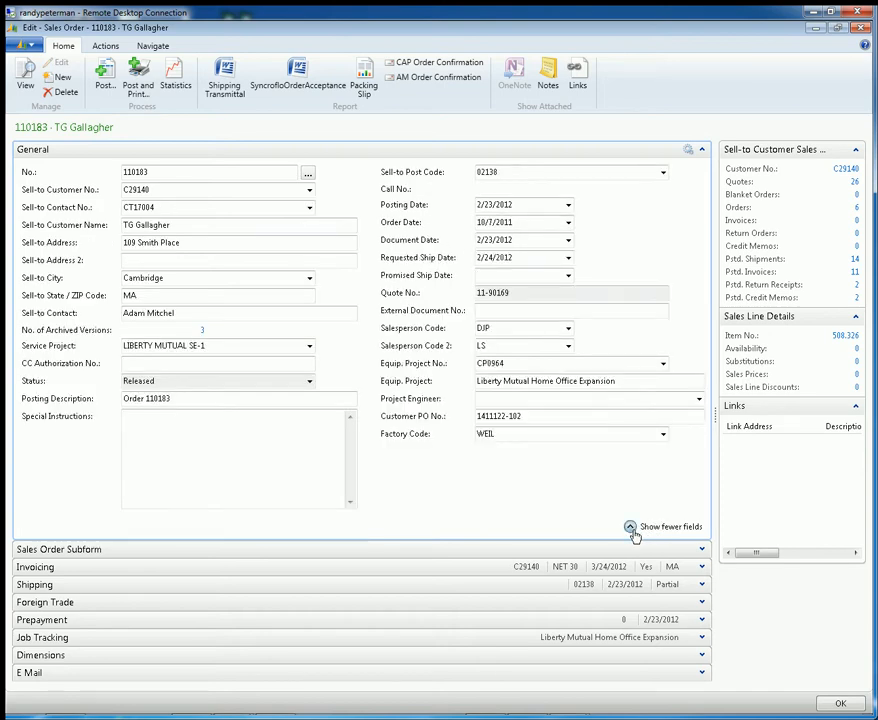
{"action": "left_click", "coordinate": [631, 527]}
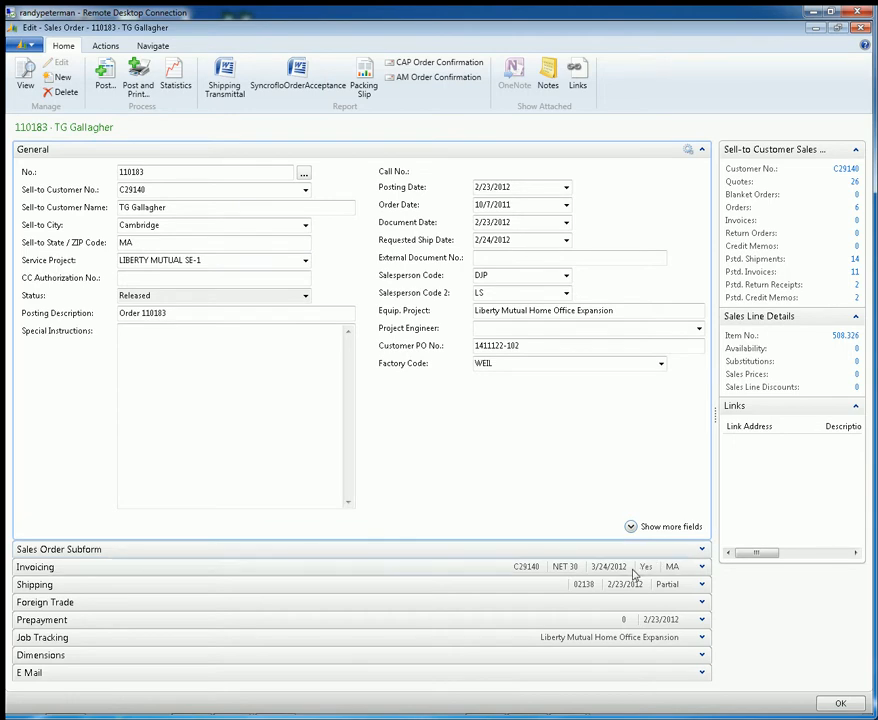
{"action": "left_click", "coordinate": [702, 568]}
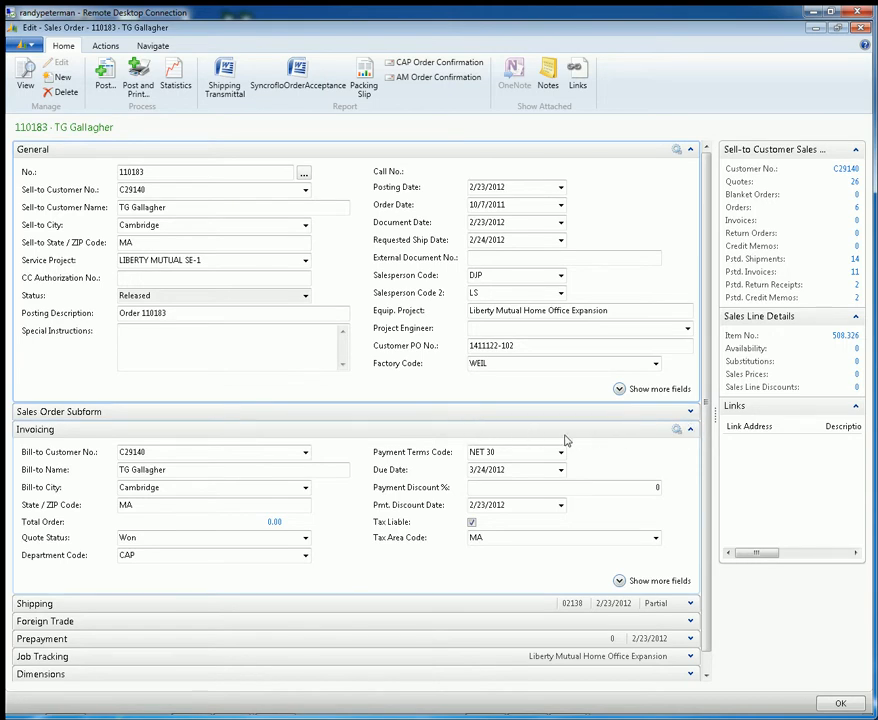
{"action": "left_click", "coordinate": [690, 430]}
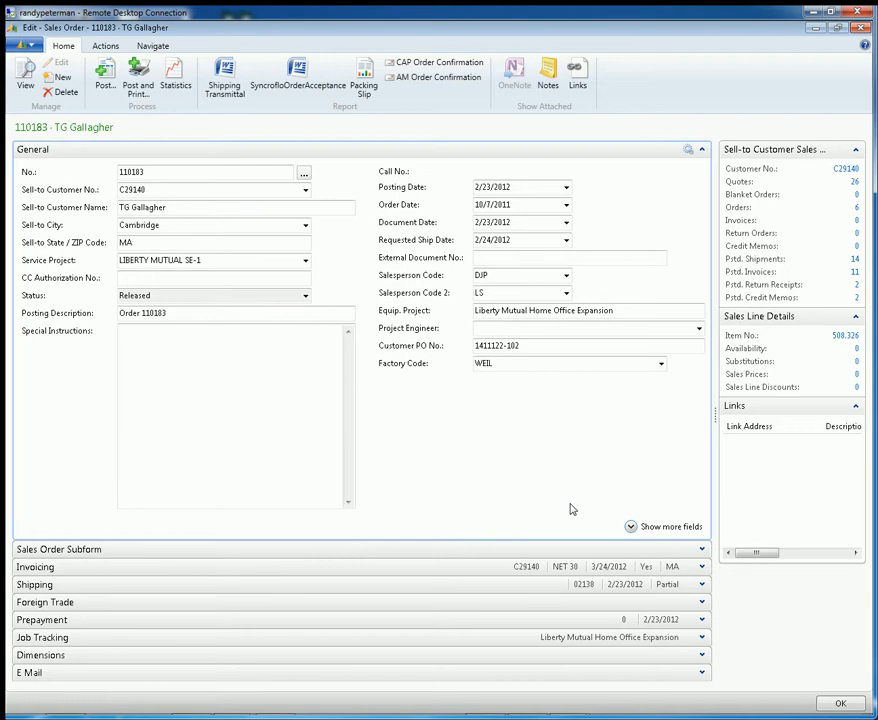
Customize the sales order page to remove the Foreign Trade, Prepayment and Job Tracking FastTabs, and apply the change
{"action": "left_click", "coordinate": [26, 46]}
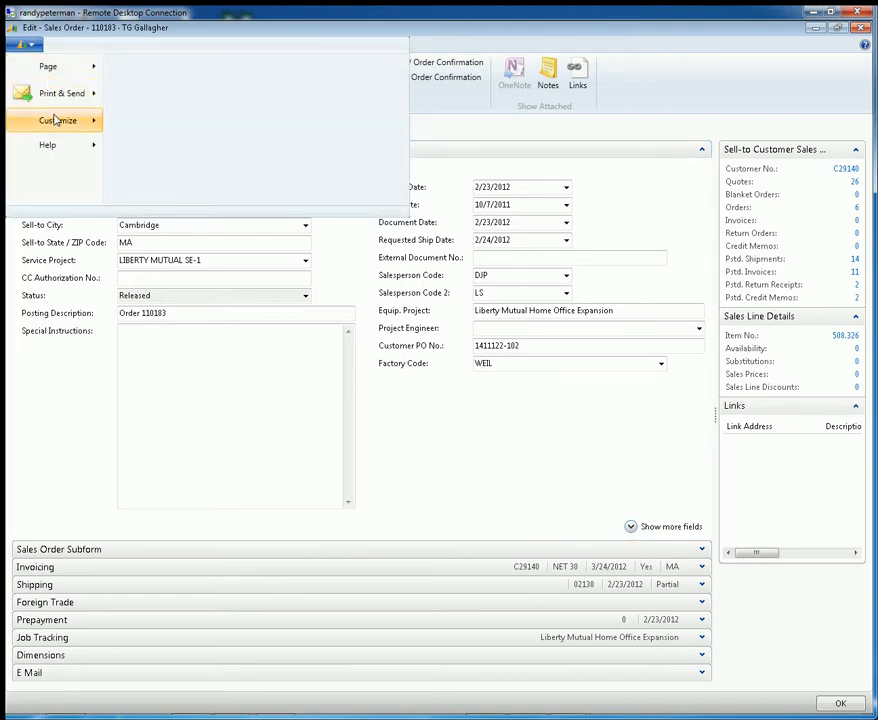
{"action": "mouse_move", "coordinate": [58, 120]}
{"action": "left_click", "coordinate": [192, 154]}
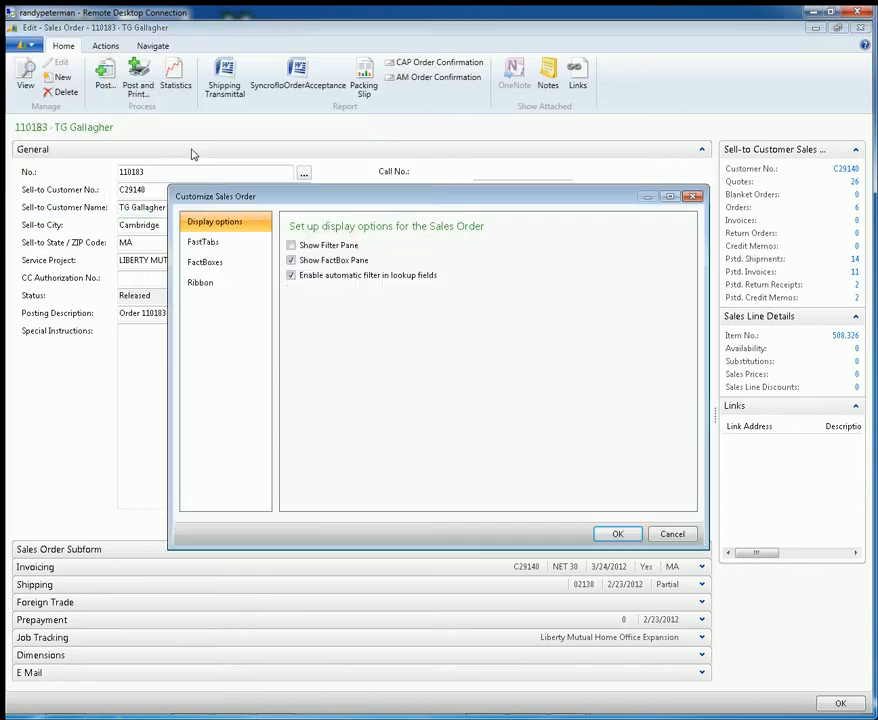
{"action": "left_click", "coordinate": [246, 249]}
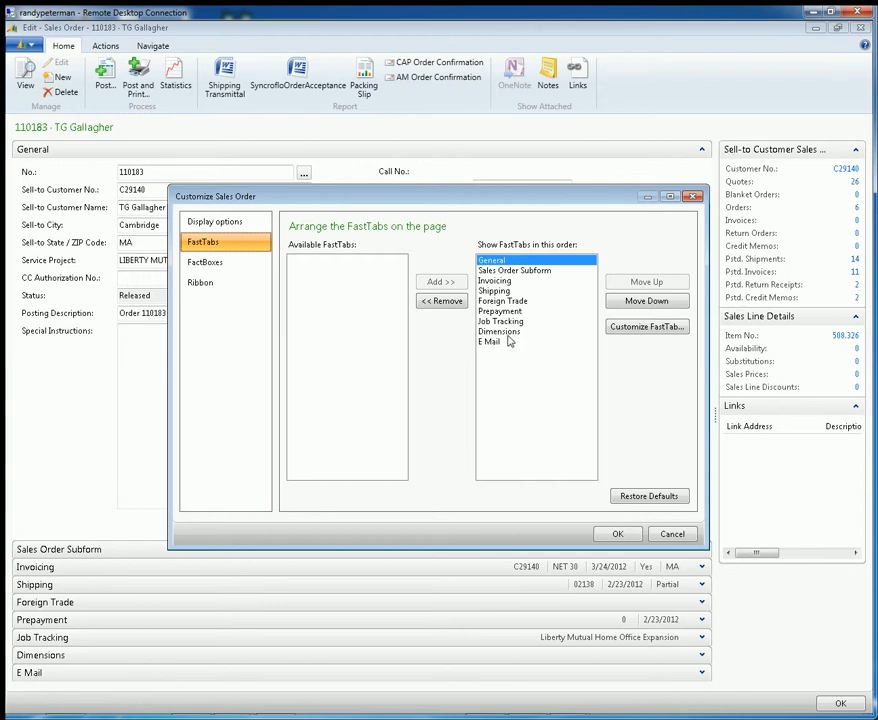
{"action": "left_click", "coordinate": [530, 331]}
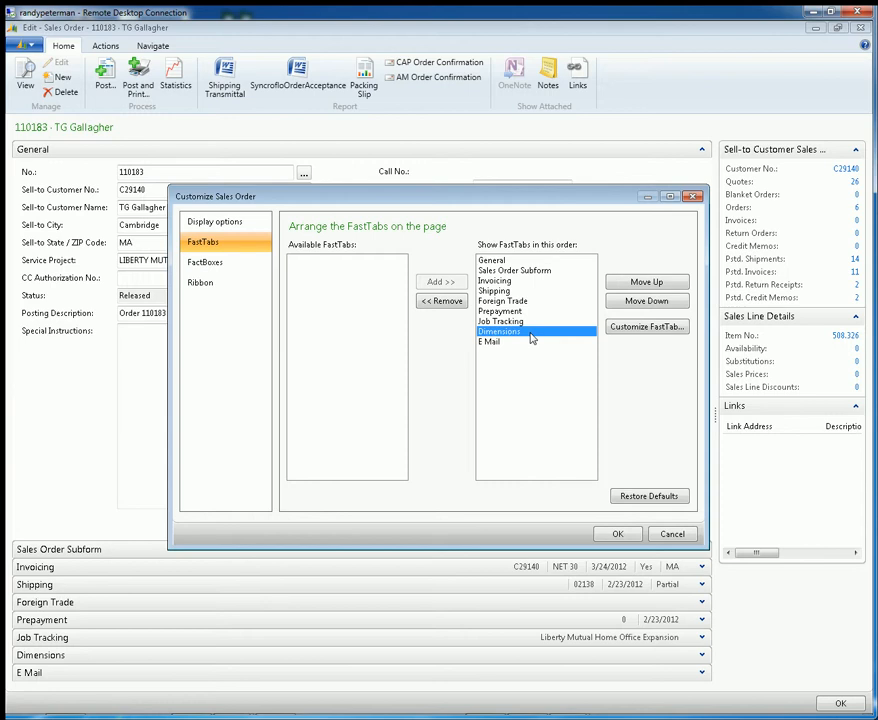
{"action": "left_click", "coordinate": [543, 321]}
{"action": "left_click", "coordinate": [547, 310]}
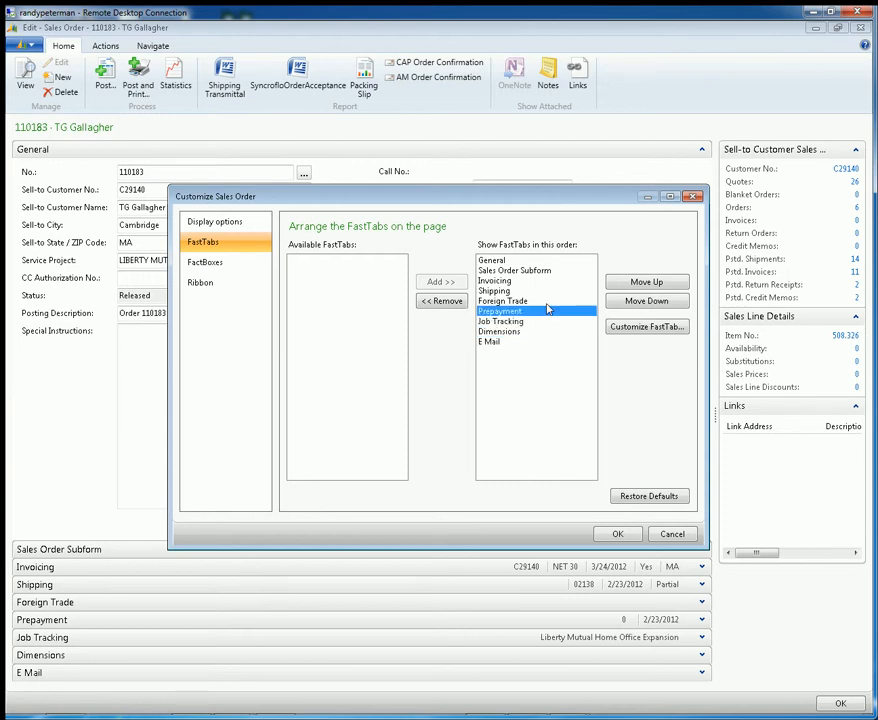
{"action": "left_click", "coordinate": [548, 300]}
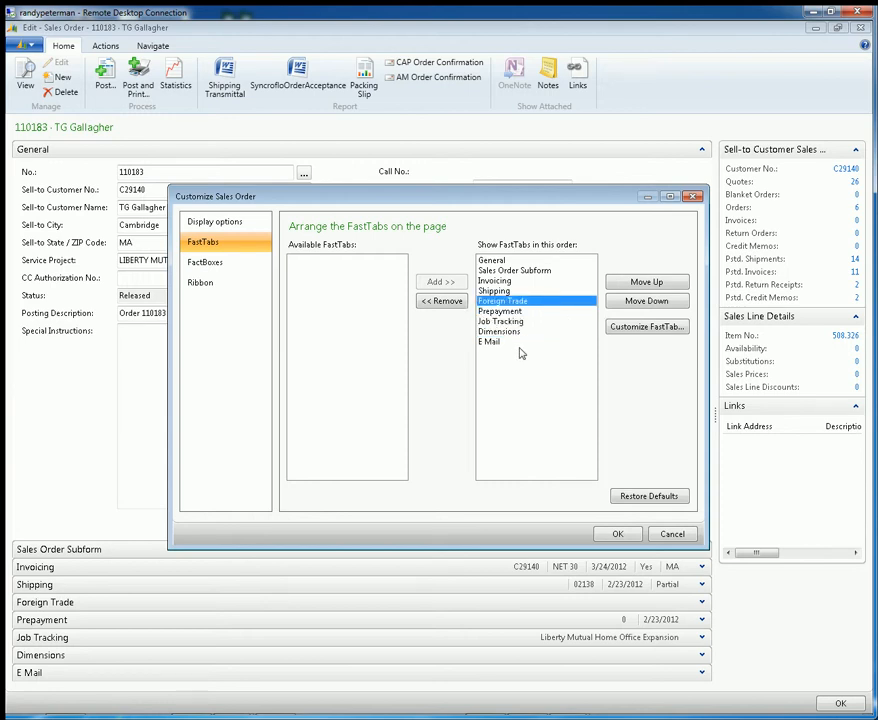
{"action": "left_click", "coordinate": [461, 304]}
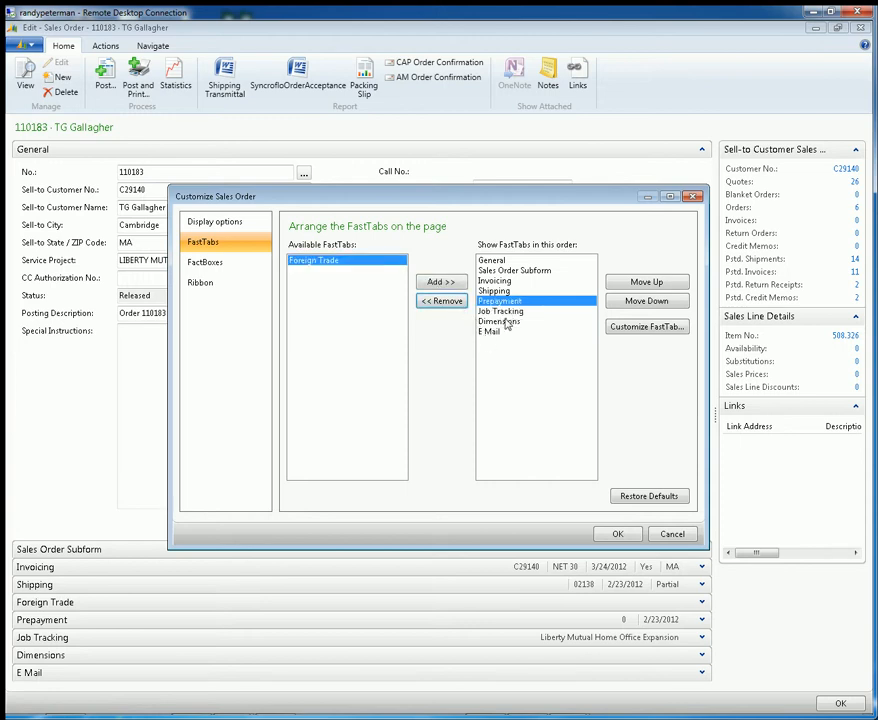
{"action": "left_click", "coordinate": [453, 302]}
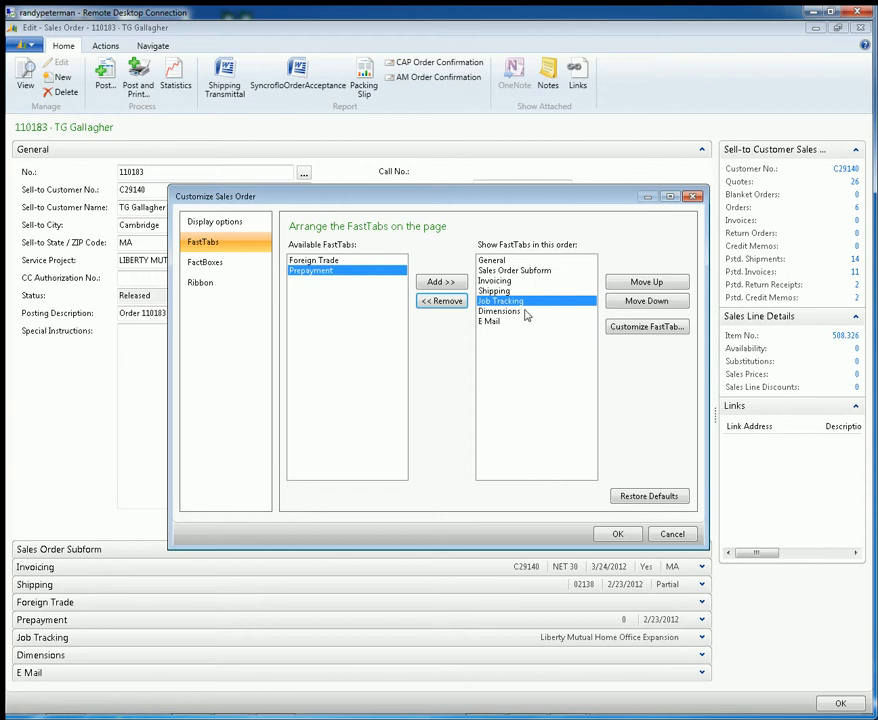
{"action": "left_click", "coordinate": [459, 302]}
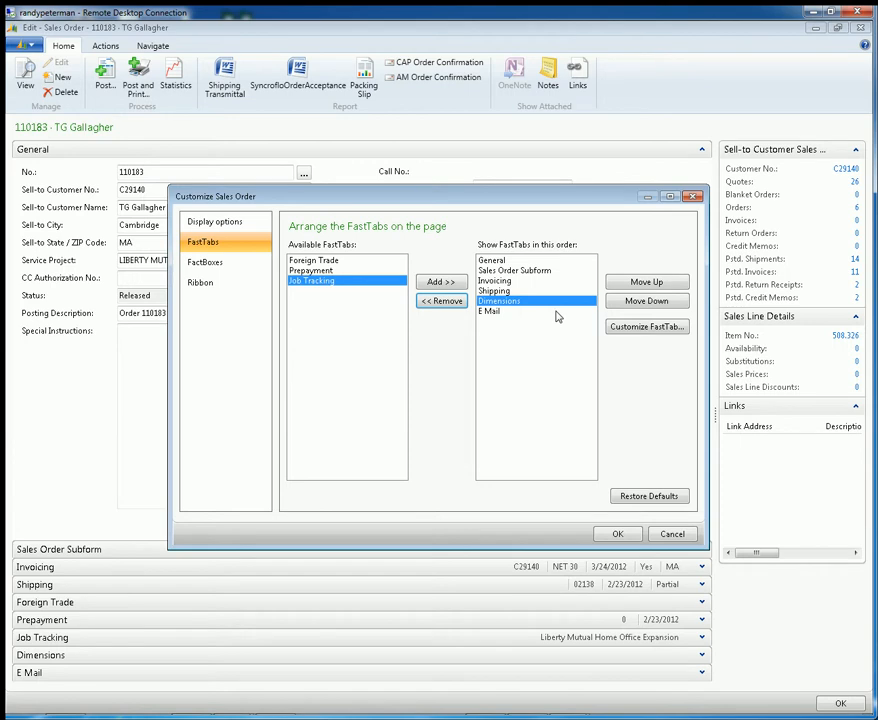
{"action": "left_click", "coordinate": [618, 535]}
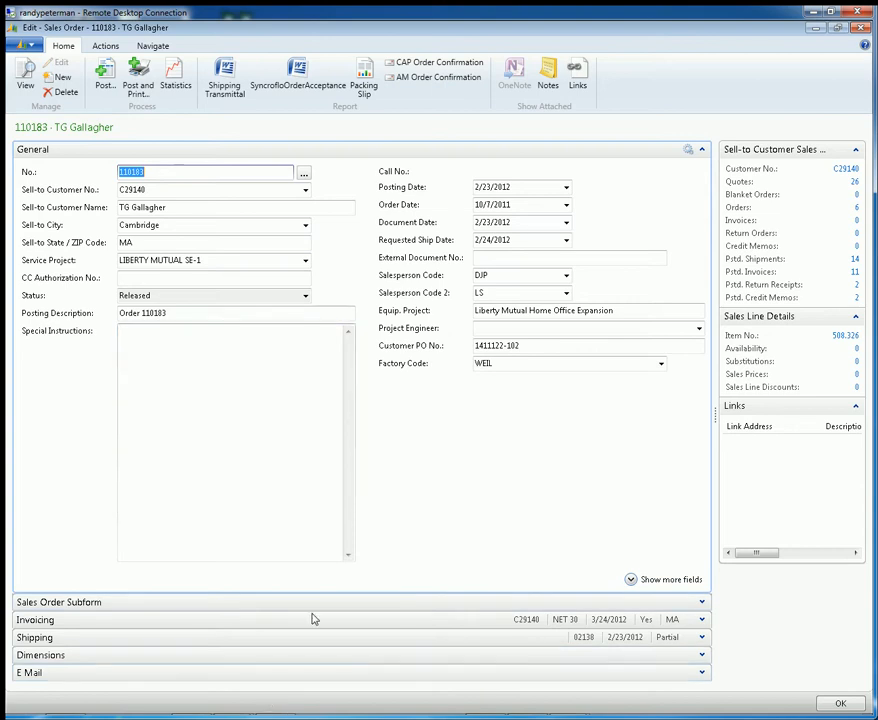
Show the additional fields of the General FastTab and expand the Sales Order Subform FastTab
{"action": "left_click", "coordinate": [628, 579]}
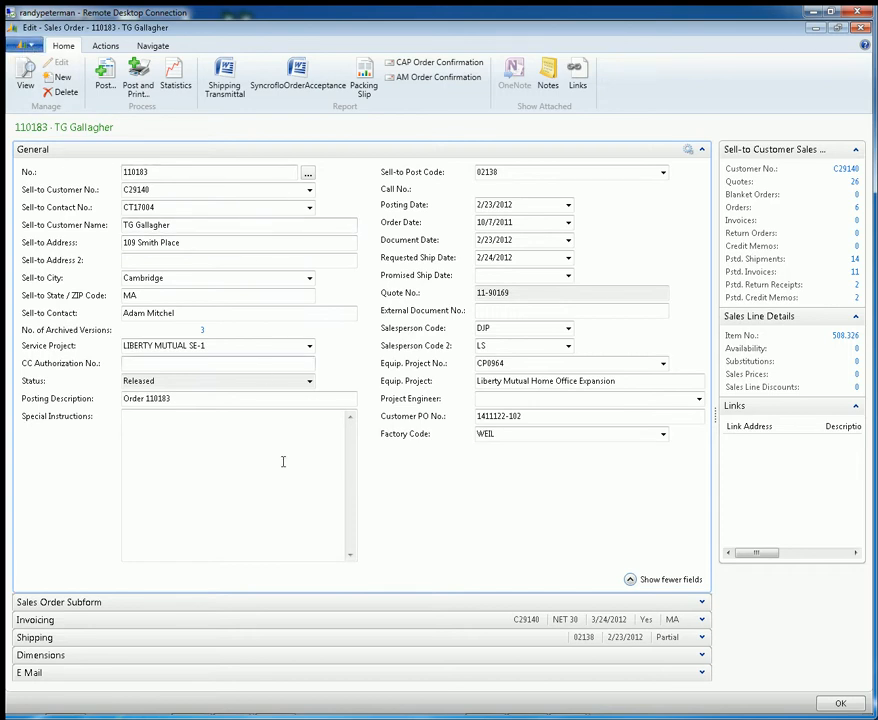
{"action": "left_click", "coordinate": [704, 602]}
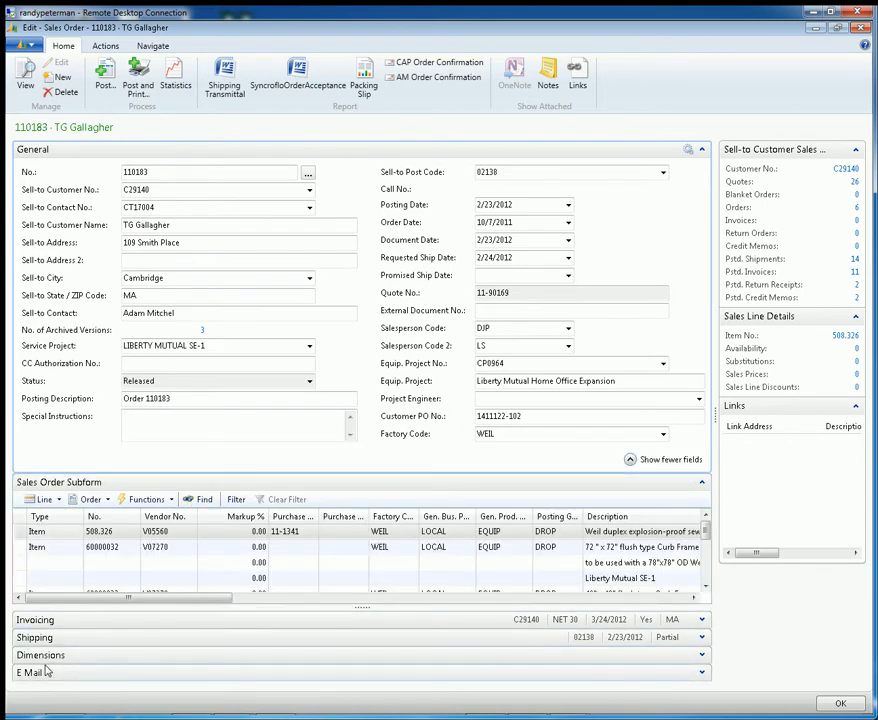
Customize the sales order page so the Invoicing and Shipping FastTabs come directly before the Sales Order Subform
{"action": "left_click", "coordinate": [33, 45]}
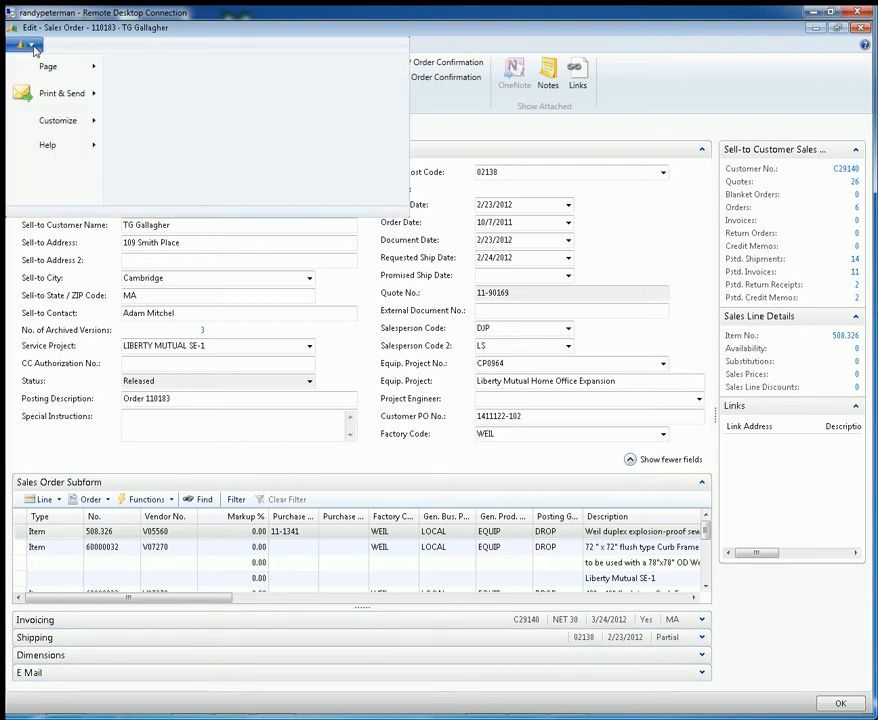
{"action": "mouse_move", "coordinate": [90, 120]}
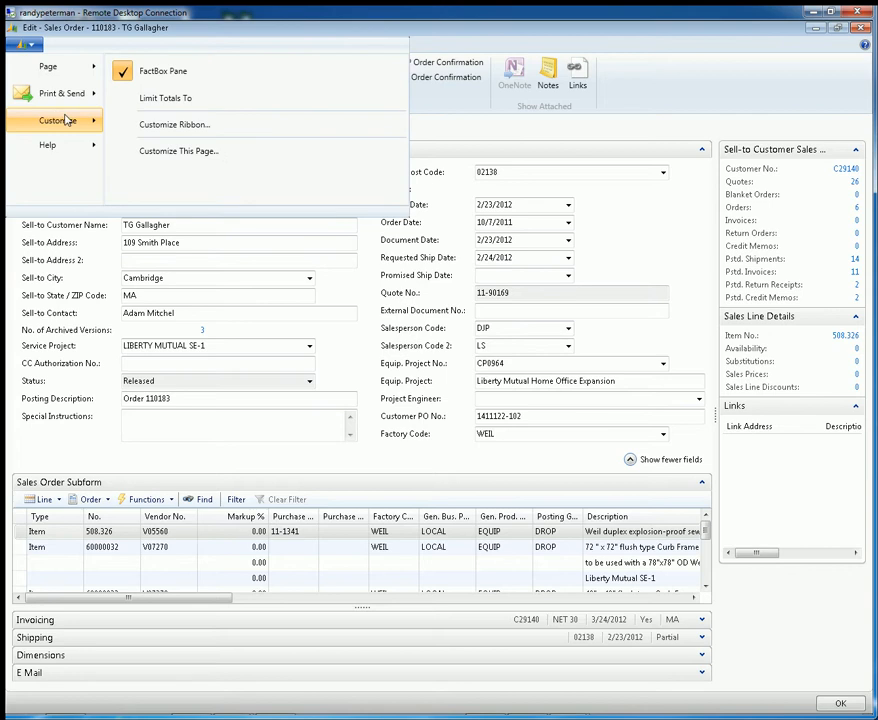
{"action": "left_click", "coordinate": [192, 151]}
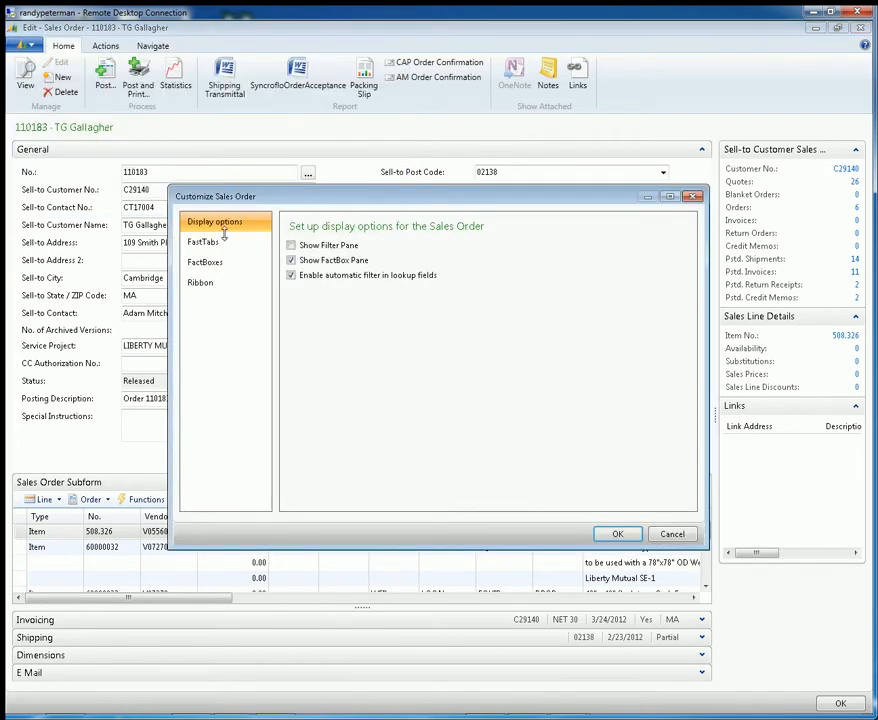
{"action": "left_click", "coordinate": [214, 265]}
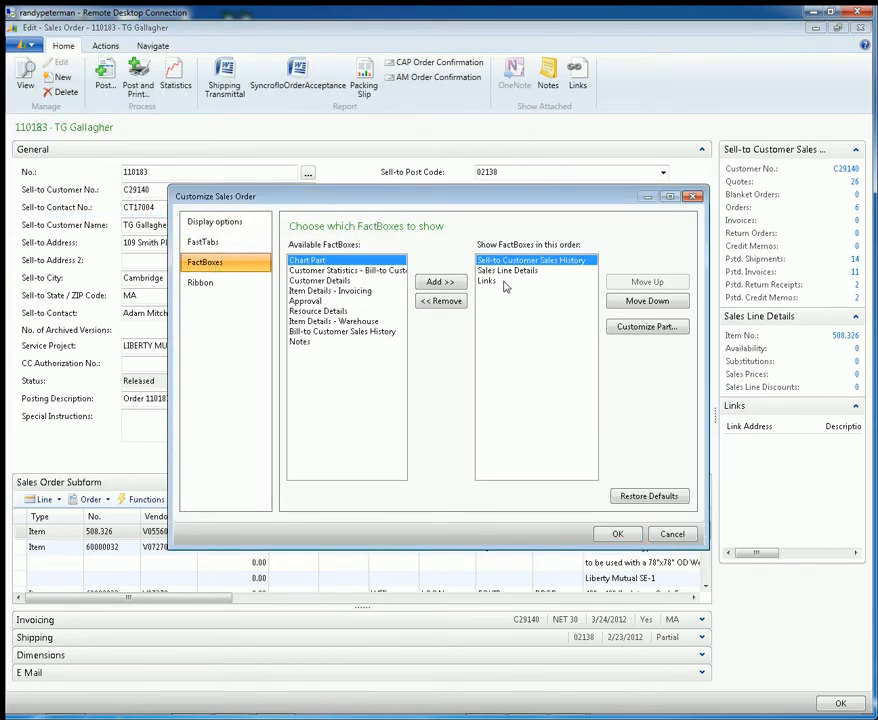
{"action": "left_click", "coordinate": [237, 246]}
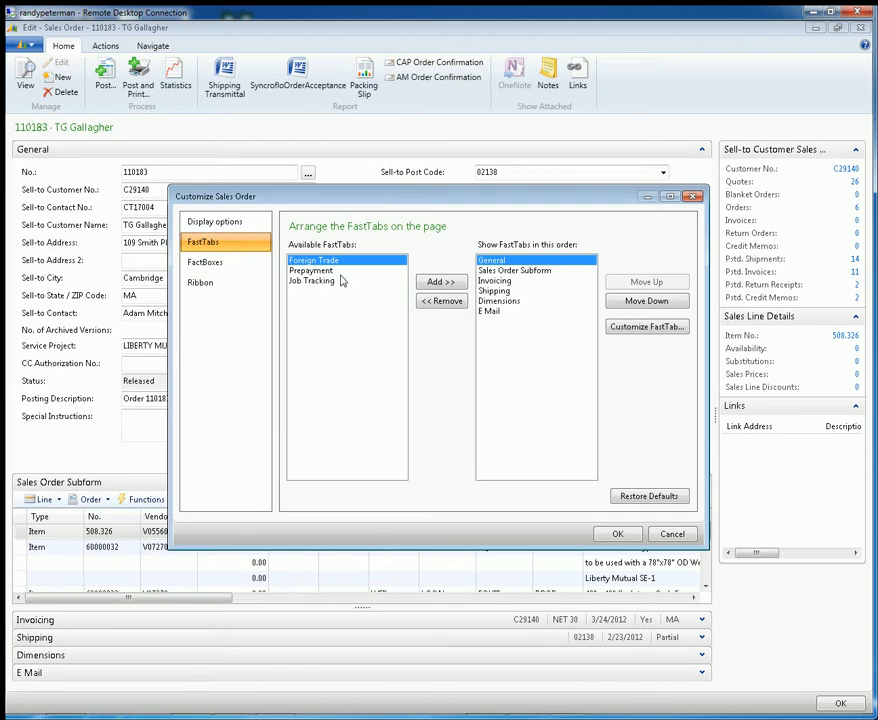
{"action": "left_click", "coordinate": [516, 282]}
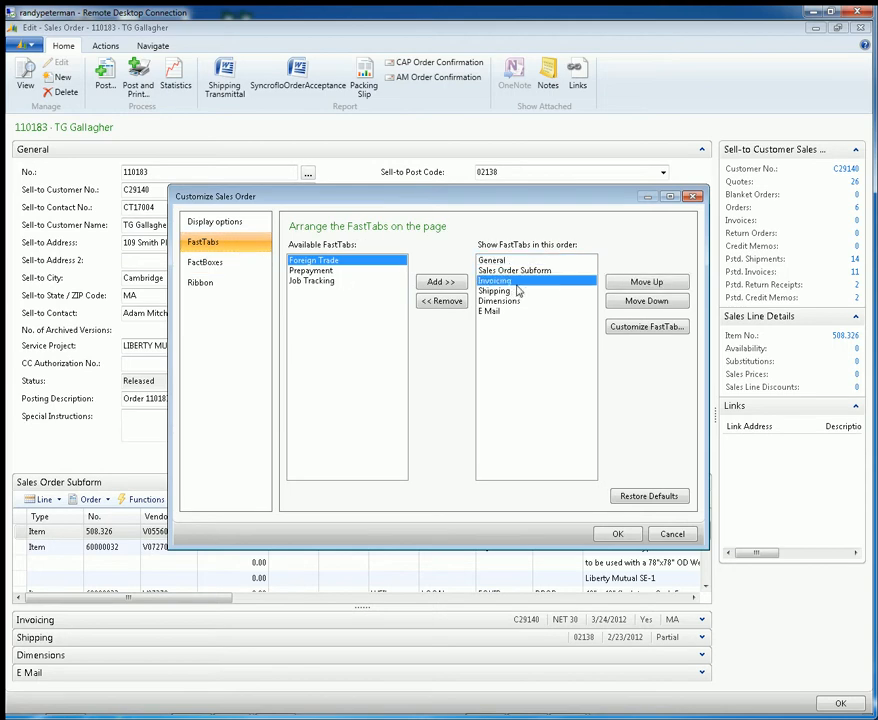
{"action": "left_click", "coordinate": [664, 284]}
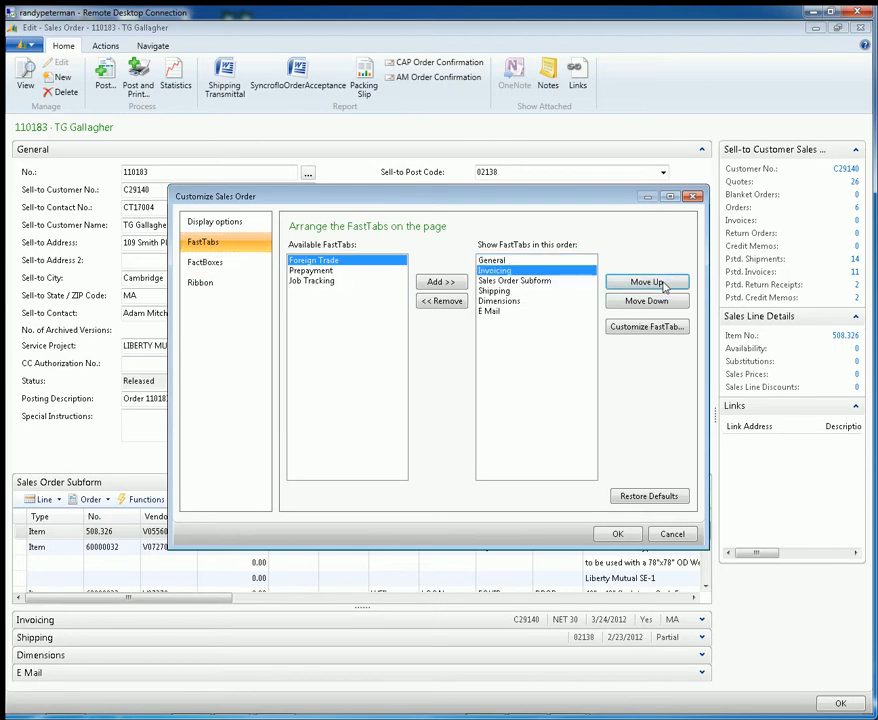
{"action": "left_click", "coordinate": [522, 291]}
{"action": "left_click", "coordinate": [647, 286]}
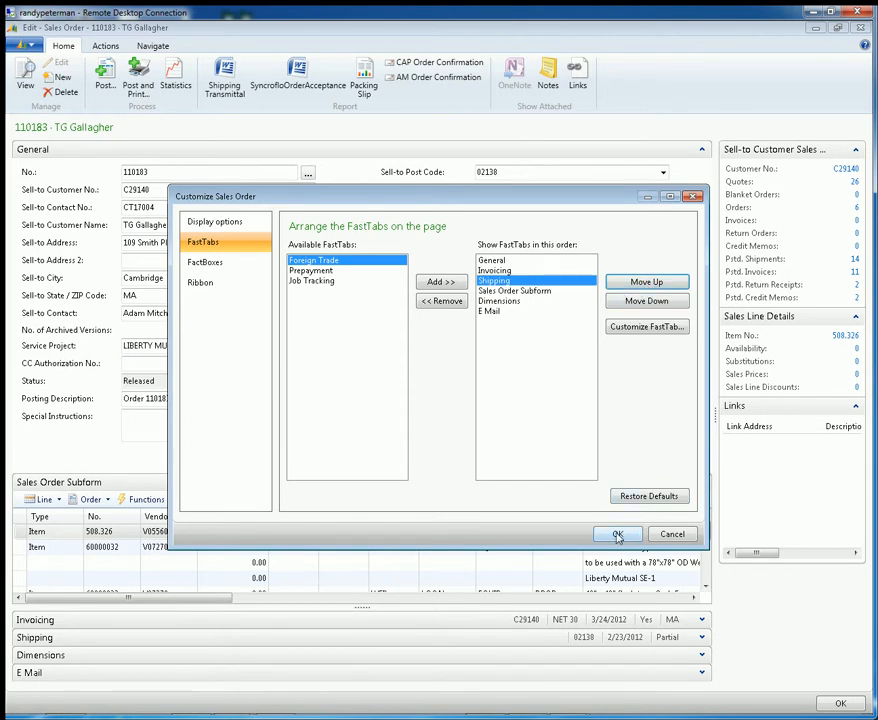
Make Dimensions the first FastTab, apply the new order, and check the Dimensions contents on the page before collapsing it
{"action": "left_click", "coordinate": [500, 300]}
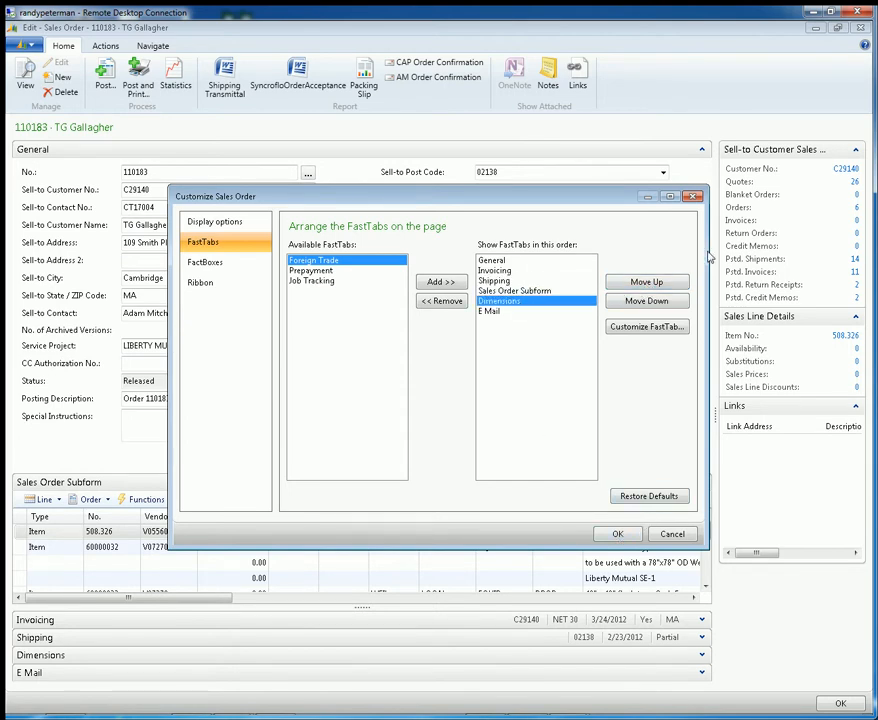
{"action": "left_click", "coordinate": [656, 283]}
{"action": "left_click", "coordinate": [659, 284]}
{"action": "left_click", "coordinate": [659, 284]}
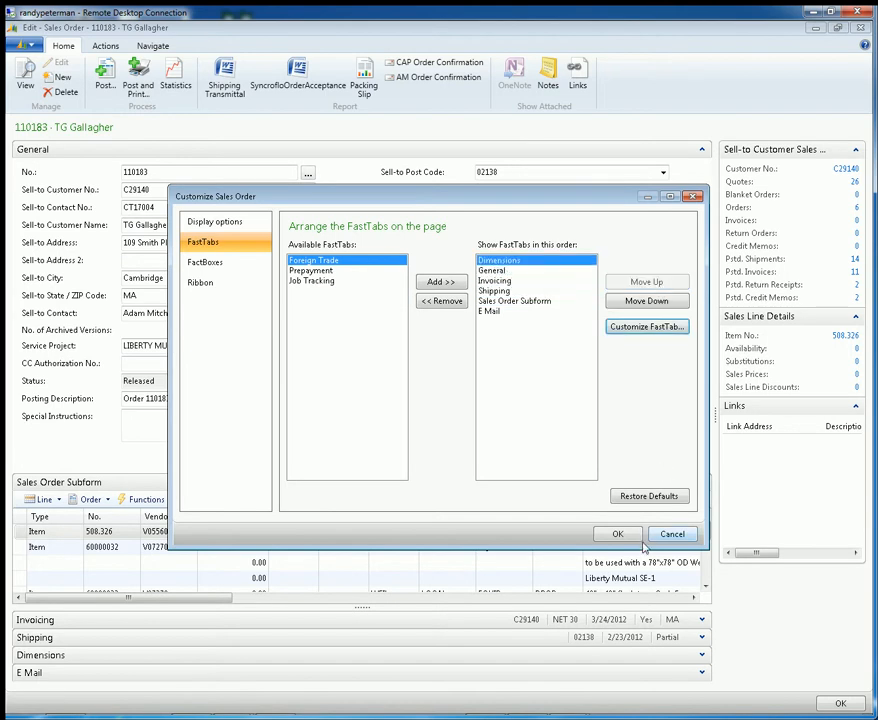
{"action": "left_click", "coordinate": [672, 533]}
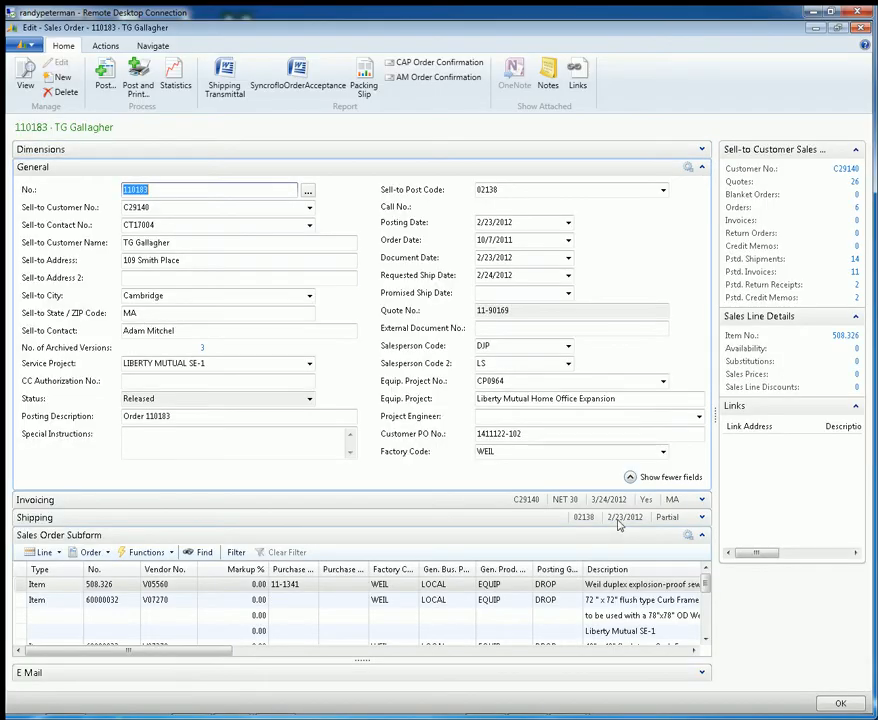
{"action": "left_click", "coordinate": [700, 151]}
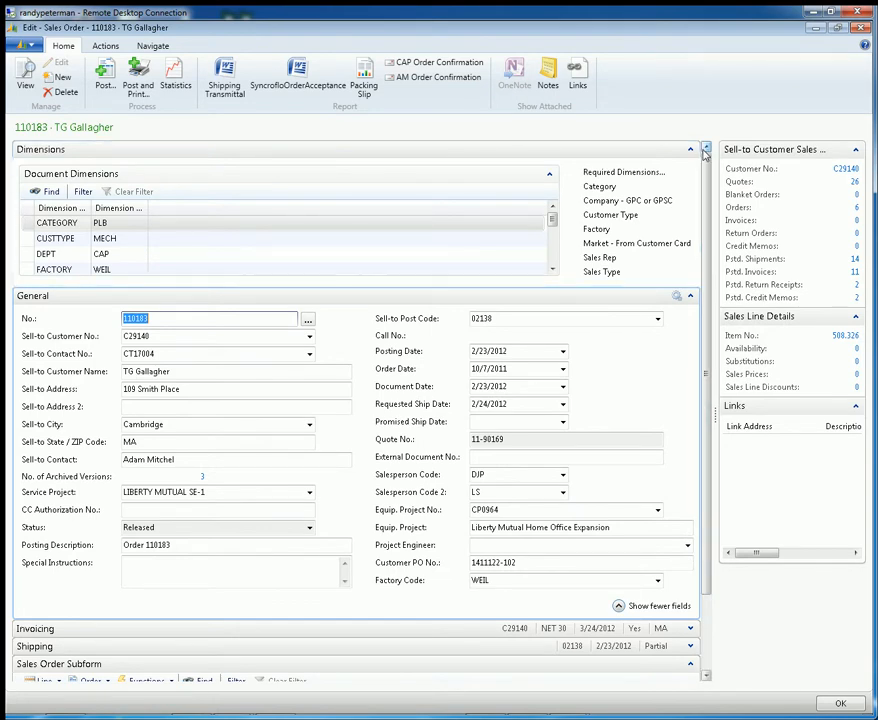
{"action": "left_click", "coordinate": [690, 149]}
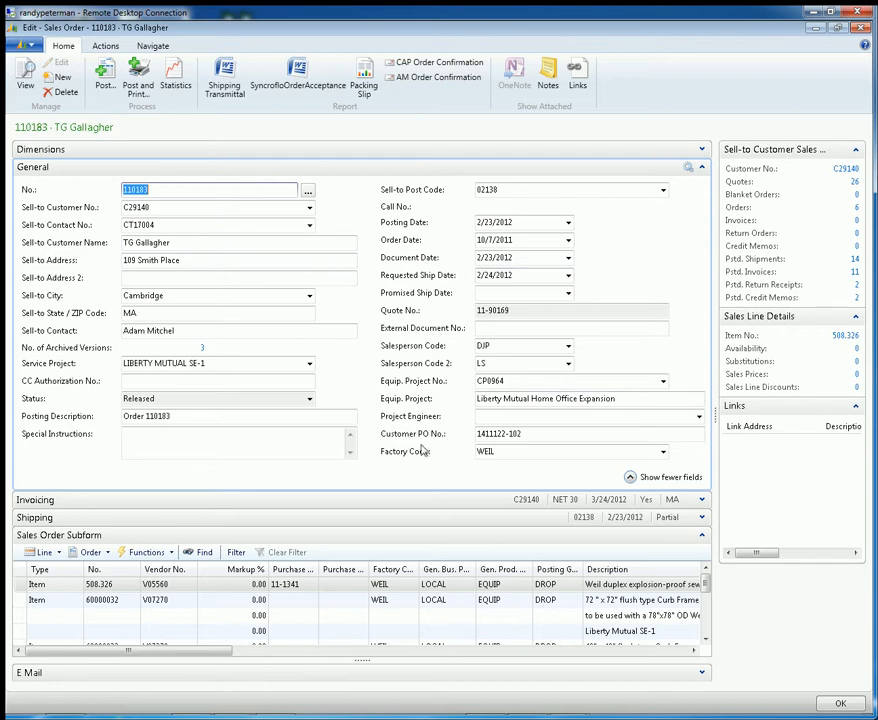
Reopen the page customization and place the General FastTab ahead of Dimensions
{"action": "left_click", "coordinate": [30, 48]}
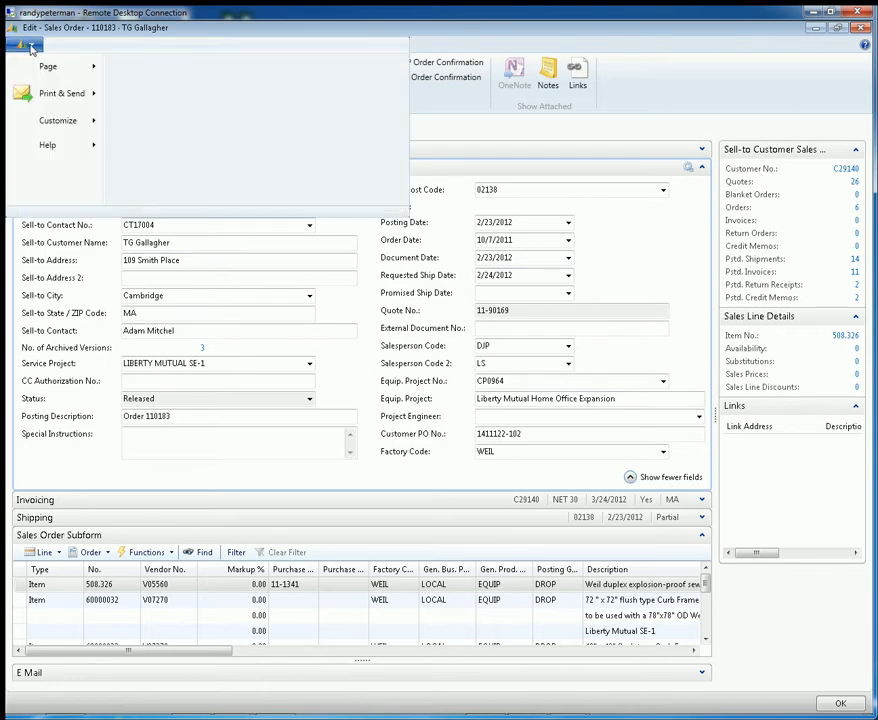
{"action": "mouse_move", "coordinate": [57, 121]}
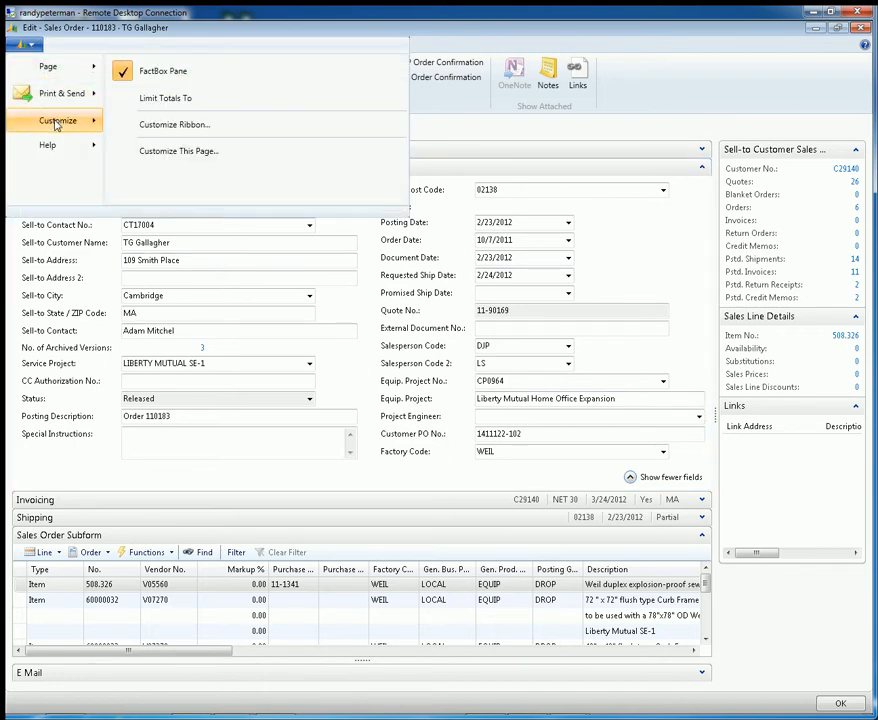
{"action": "left_click", "coordinate": [163, 153]}
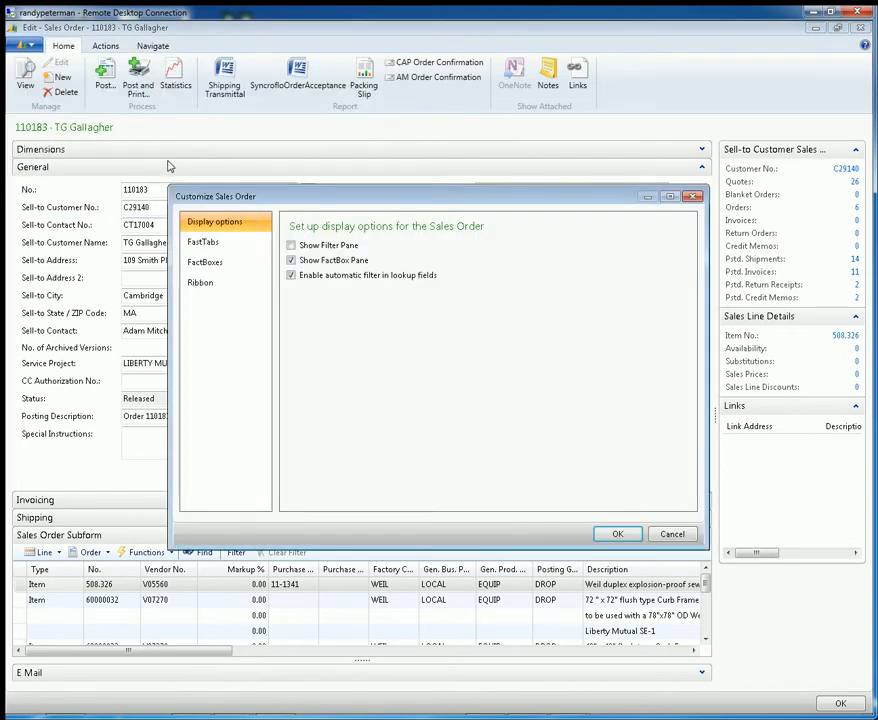
{"action": "left_click", "coordinate": [222, 244]}
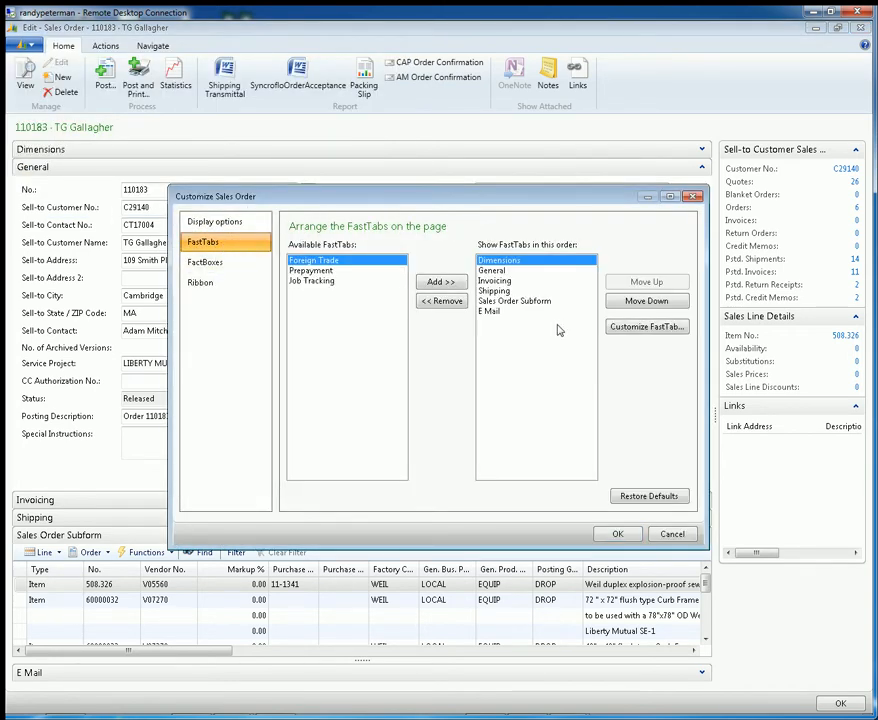
{"action": "left_click", "coordinate": [501, 272]}
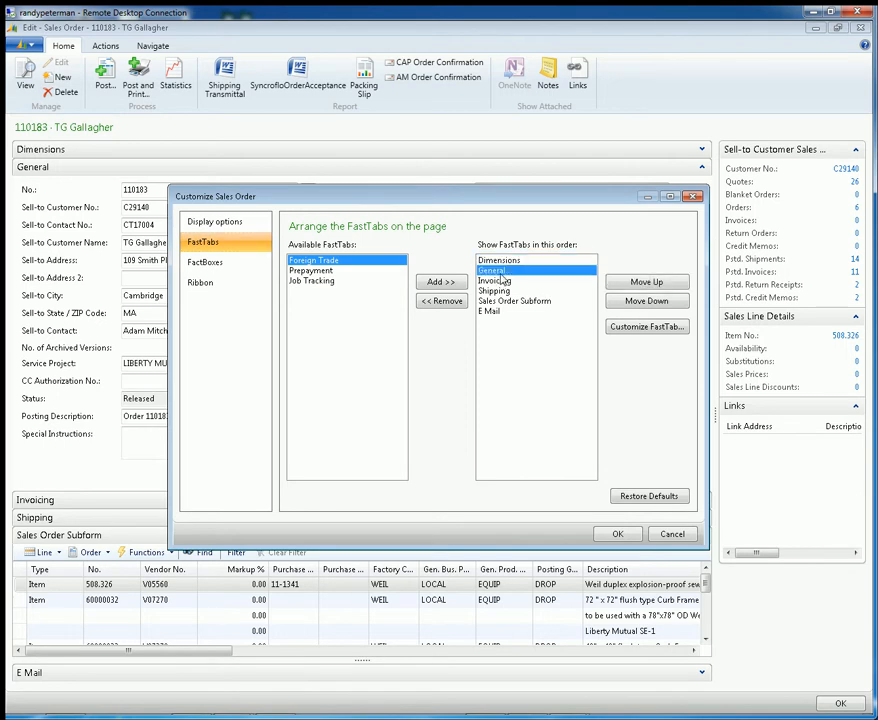
{"action": "left_click", "coordinate": [646, 281]}
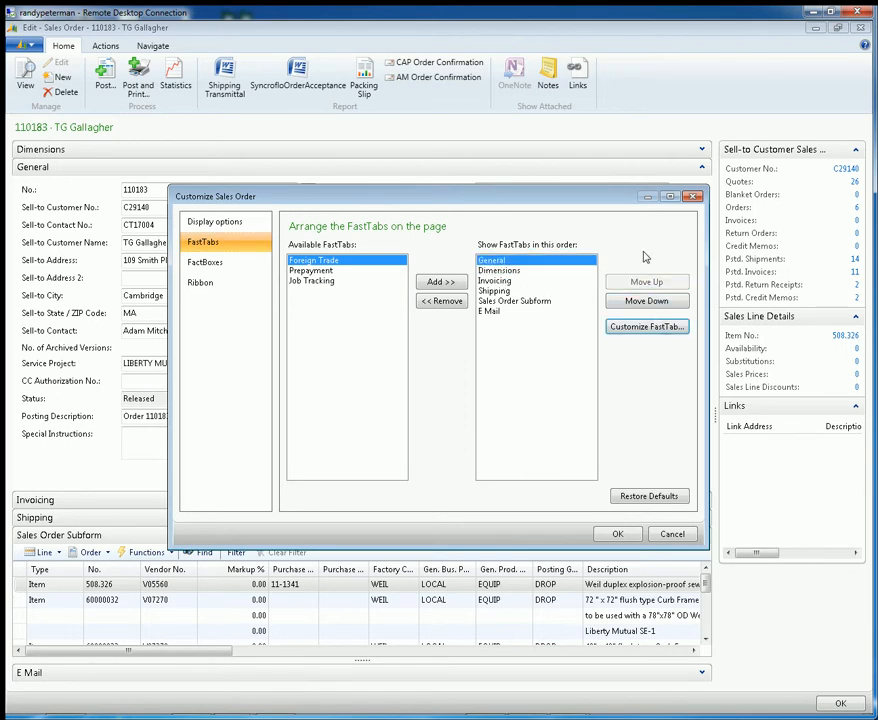
Open the field customization of the General FastTab and enlarge its window to show the full Importance column
{"action": "left_click", "coordinate": [633, 327]}
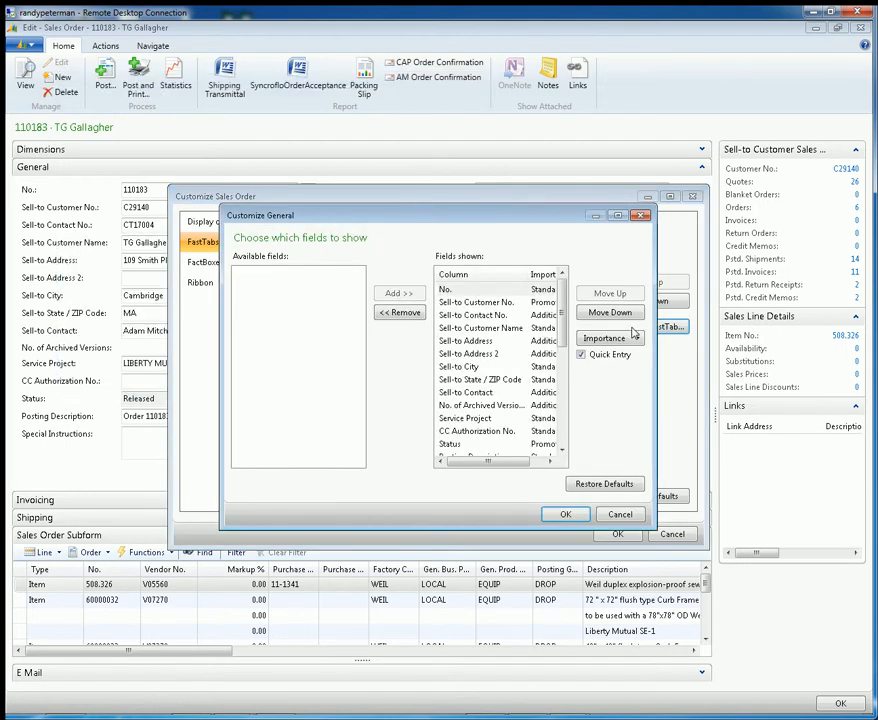
{"action": "left_click_drag", "start_coordinate": [495, 217], "coordinate": [478, 183]}
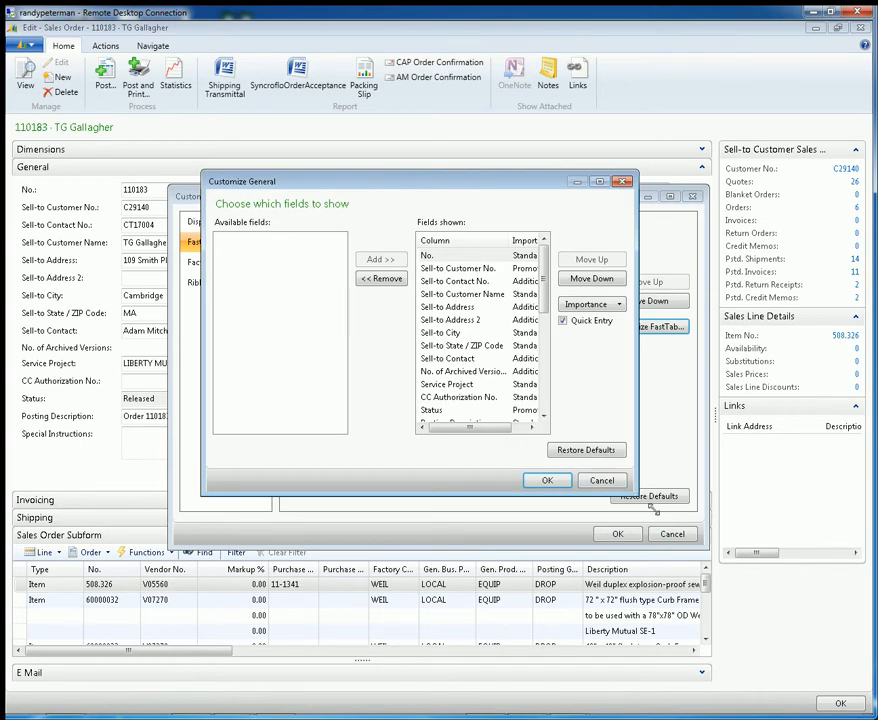
{"action": "left_click_drag", "start_coordinate": [640, 497], "coordinate": [756, 557]}
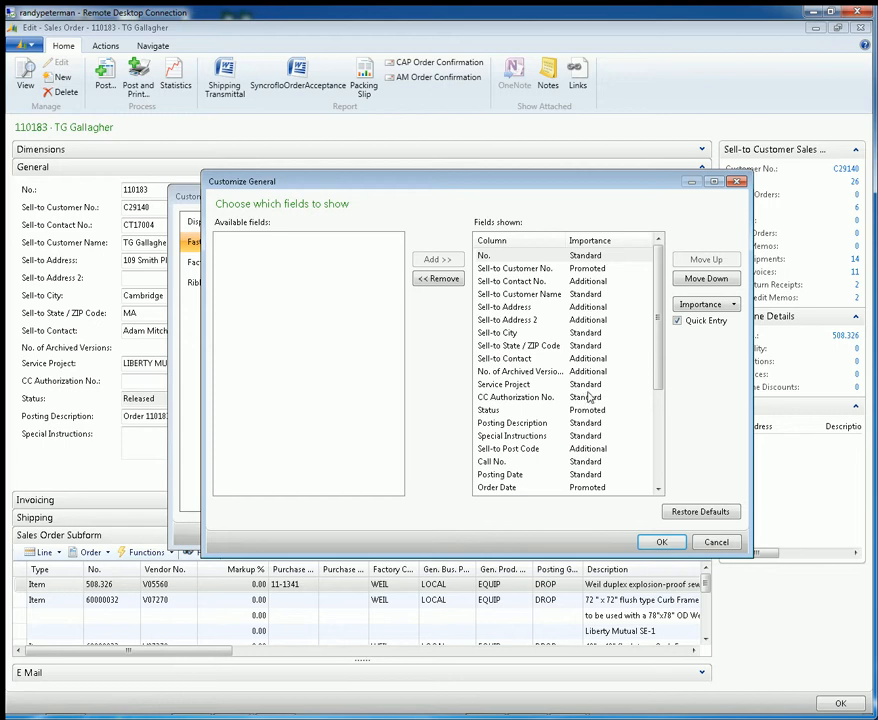
Remove CC Authorization No., Equip. Project No., Equip. Project and Factory Code from the General FastTab's shown fields
{"action": "left_click", "coordinate": [543, 400]}
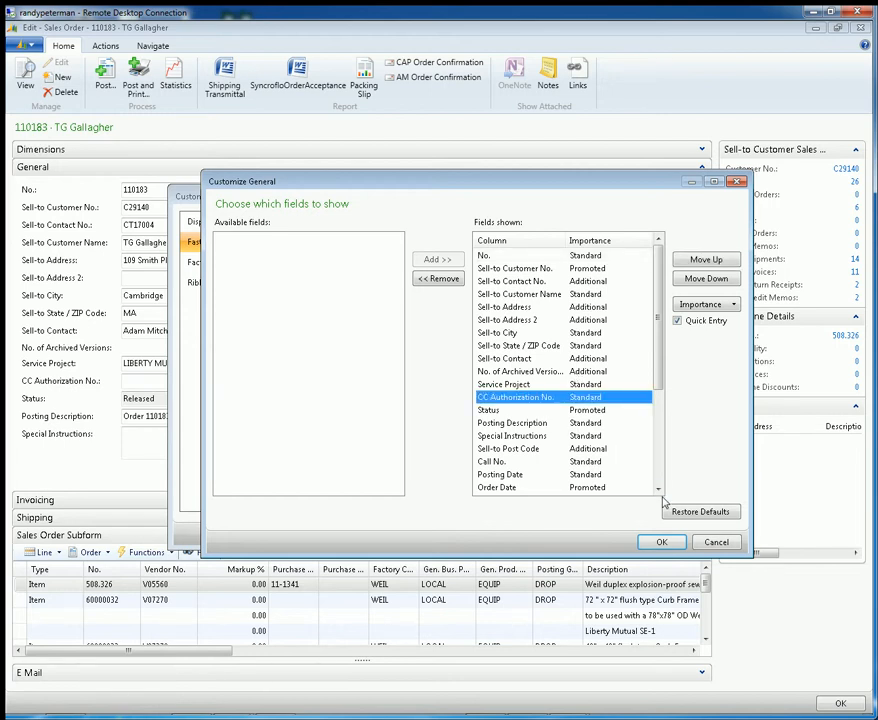
{"action": "left_click", "coordinate": [441, 278]}
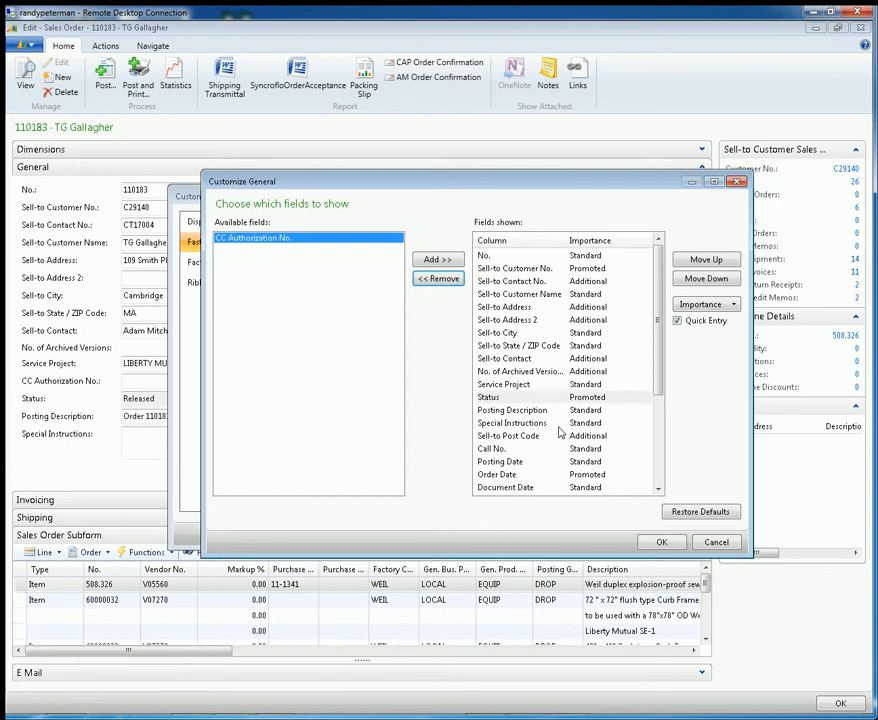
{"action": "scroll", "coordinate": [561, 433], "scroll_direction": "down", "scroll_amount": 3}
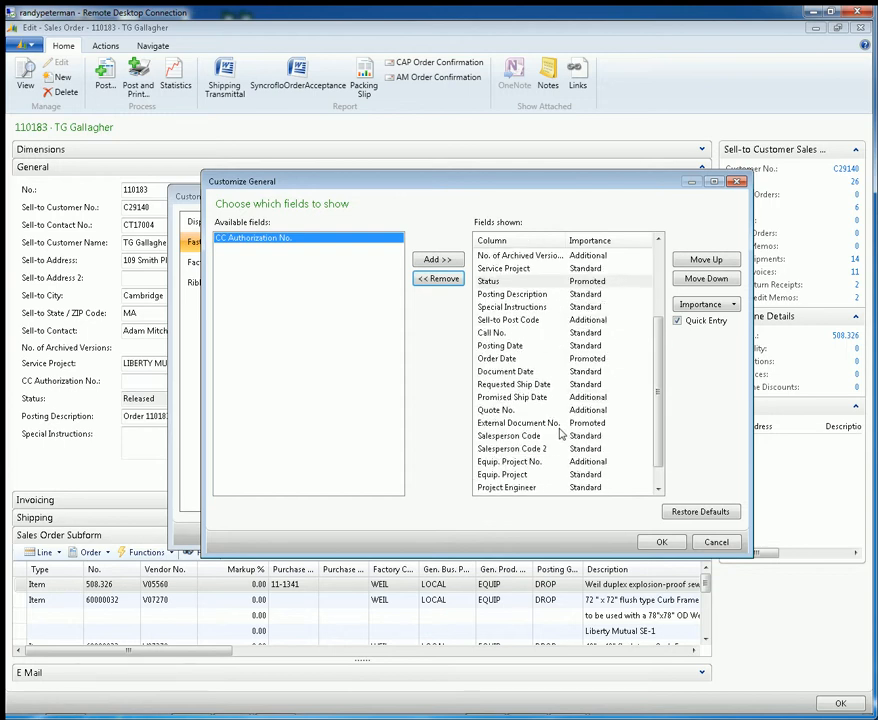
{"action": "scroll", "coordinate": [561, 433], "scroll_direction": "down", "scroll_amount": 1}
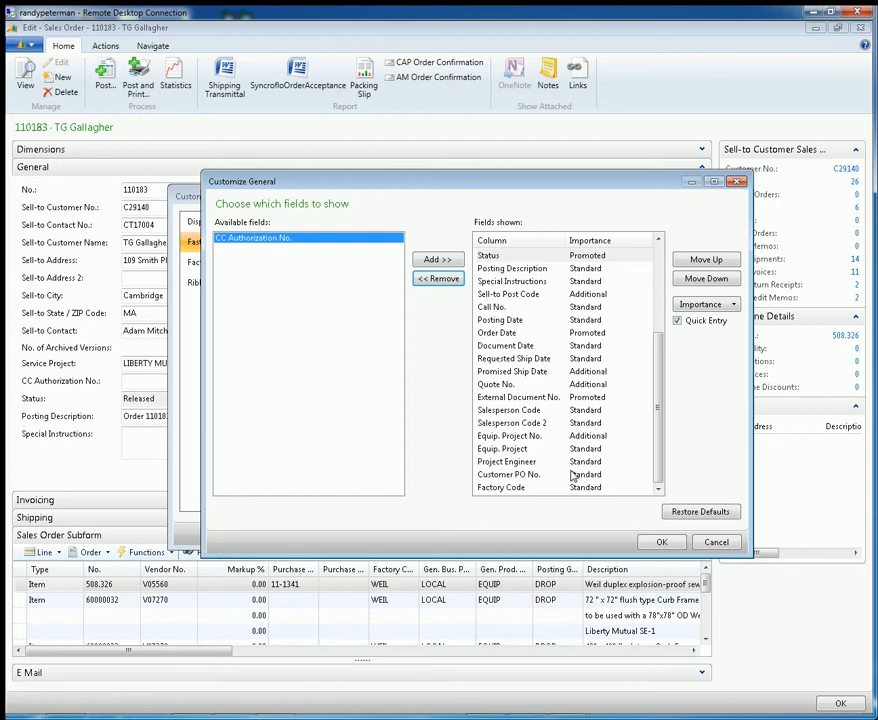
{"action": "left_click", "coordinate": [529, 436]}
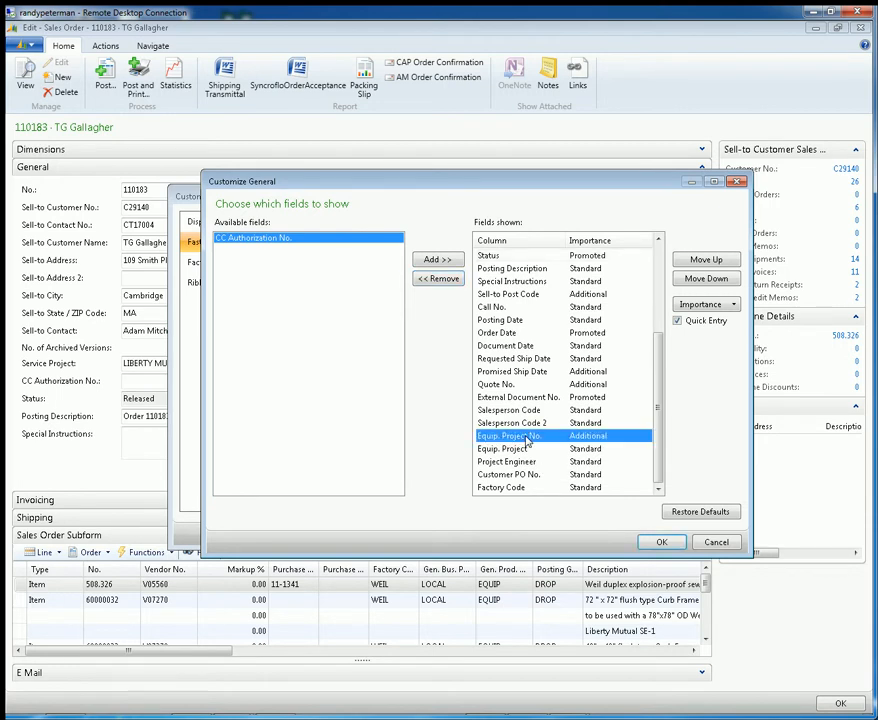
{"action": "left_click", "coordinate": [440, 279]}
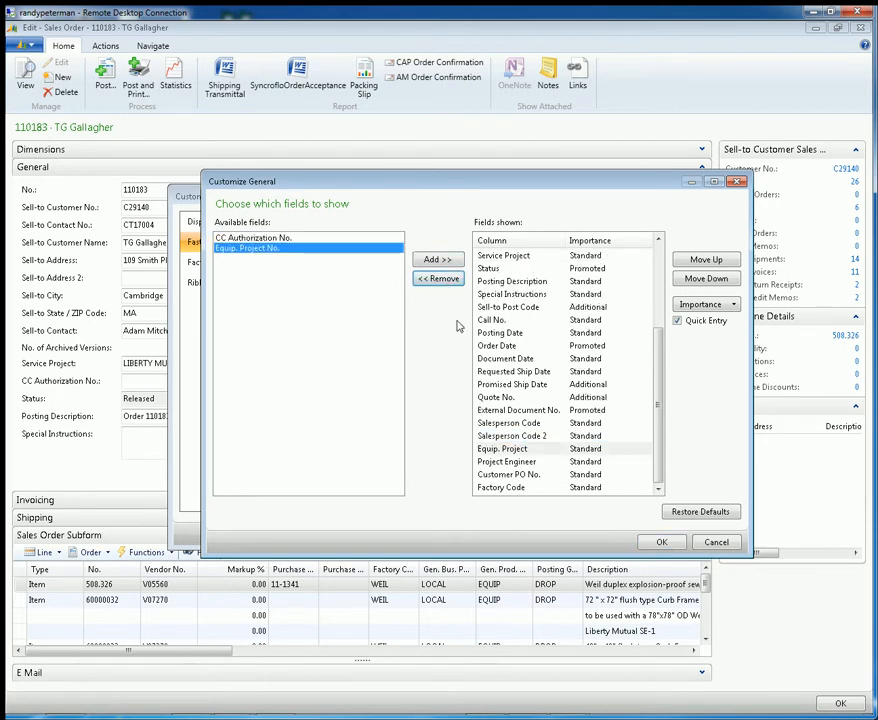
{"action": "left_click", "coordinate": [526, 449]}
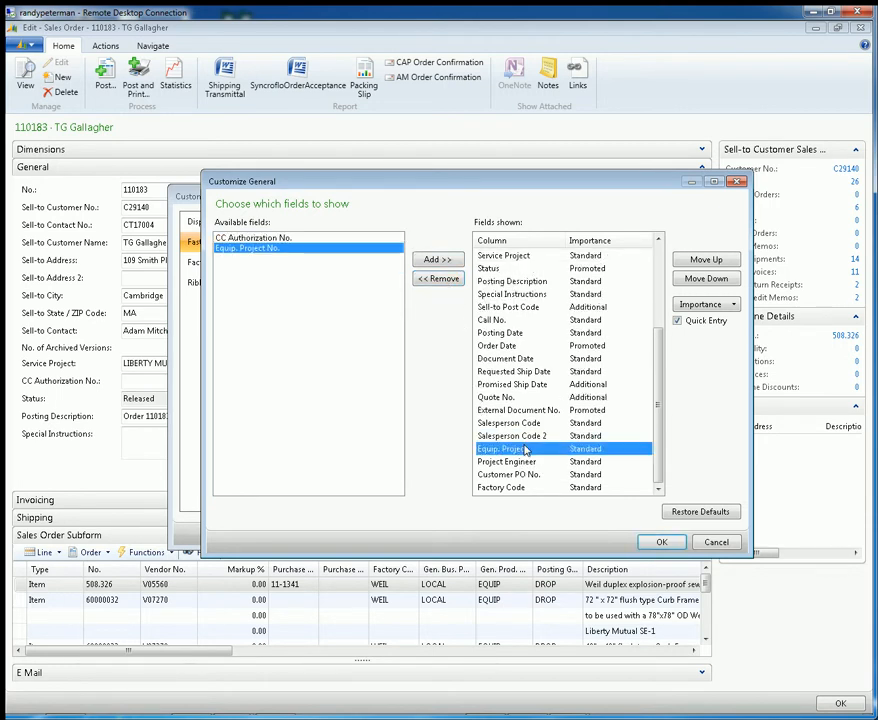
{"action": "left_click", "coordinate": [439, 278]}
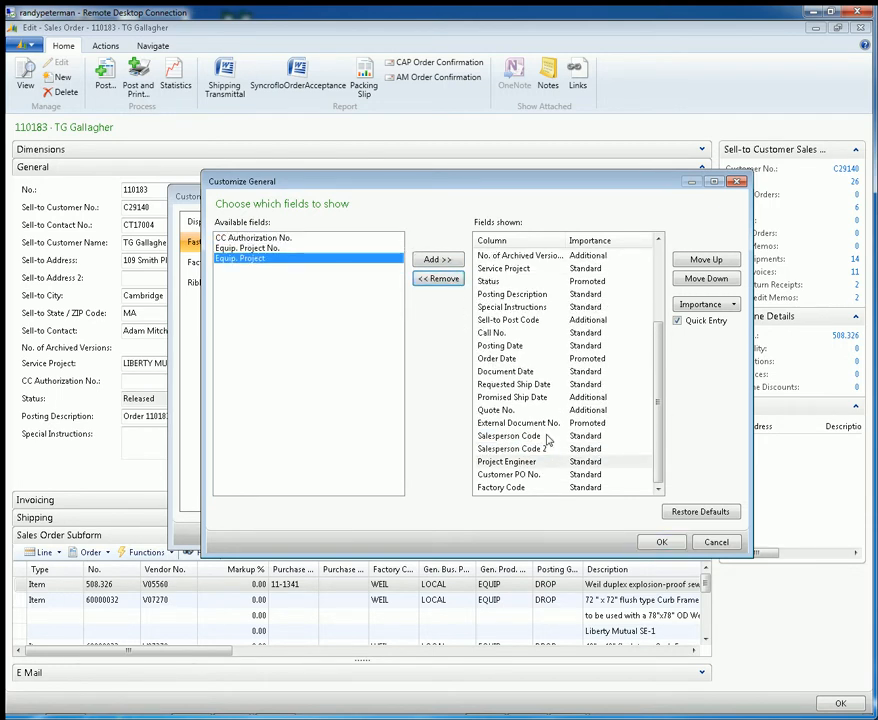
{"action": "left_click", "coordinate": [525, 488]}
{"action": "left_click", "coordinate": [535, 475]}
{"action": "left_click", "coordinate": [525, 489]}
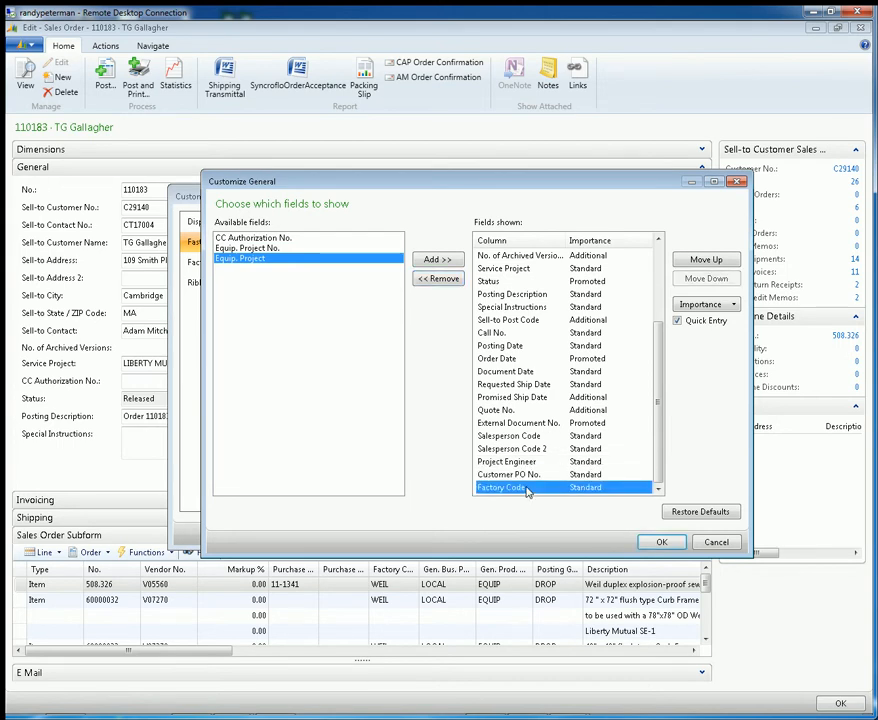
{"action": "left_click", "coordinate": [438, 278]}
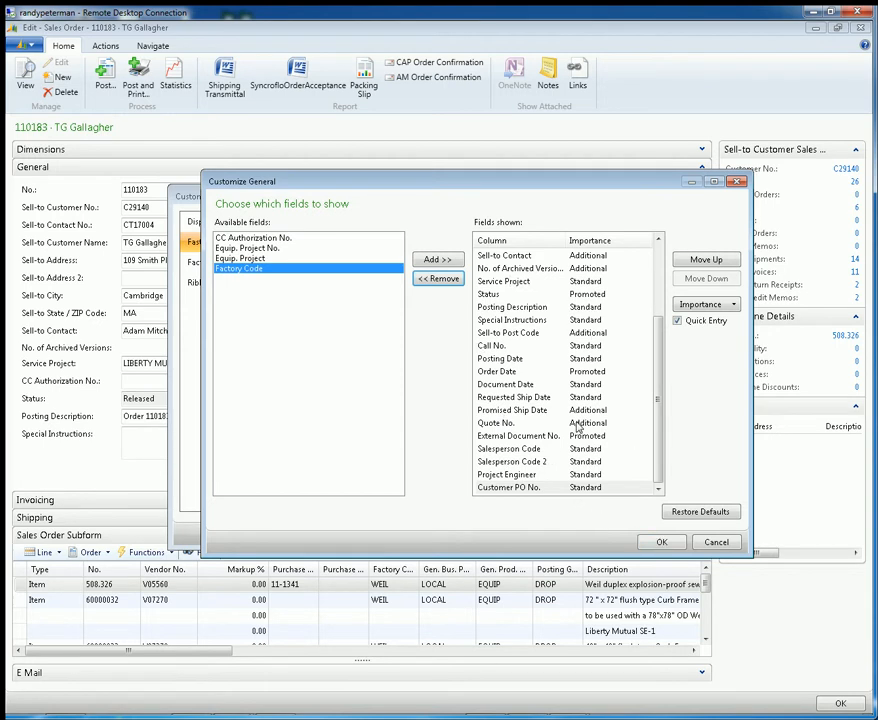
Restore the General FastTab's default field setup and select the Sell-to Address field
{"action": "left_click", "coordinate": [700, 513]}
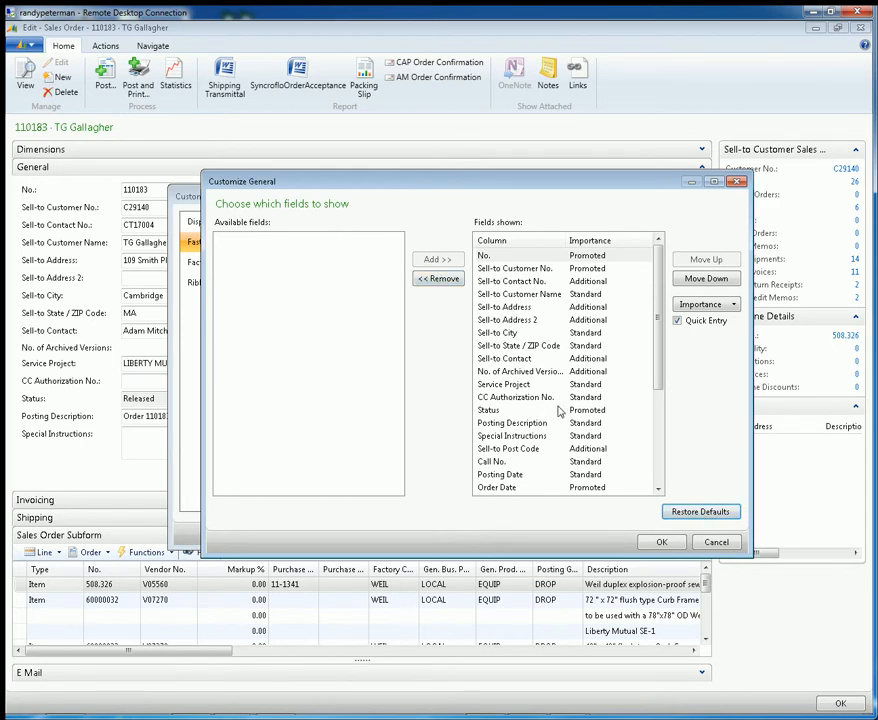
{"action": "left_click", "coordinate": [498, 270]}
{"action": "left_click", "coordinate": [506, 307]}
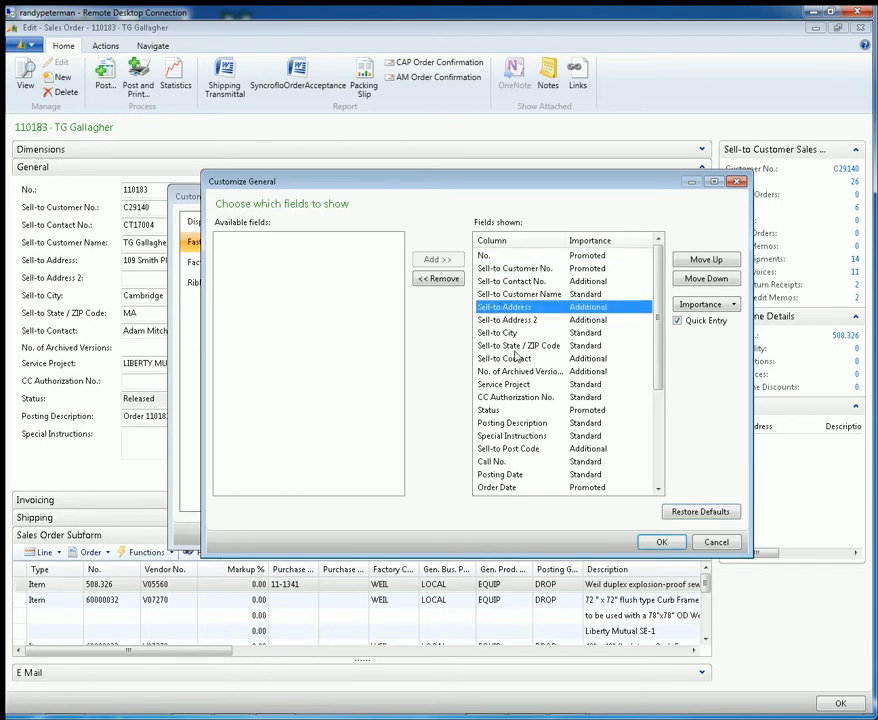
Move Sell-to Customer Name directly below No. in the General FastTab's shown fields and apply the page customization
{"action": "left_click", "coordinate": [514, 346]}
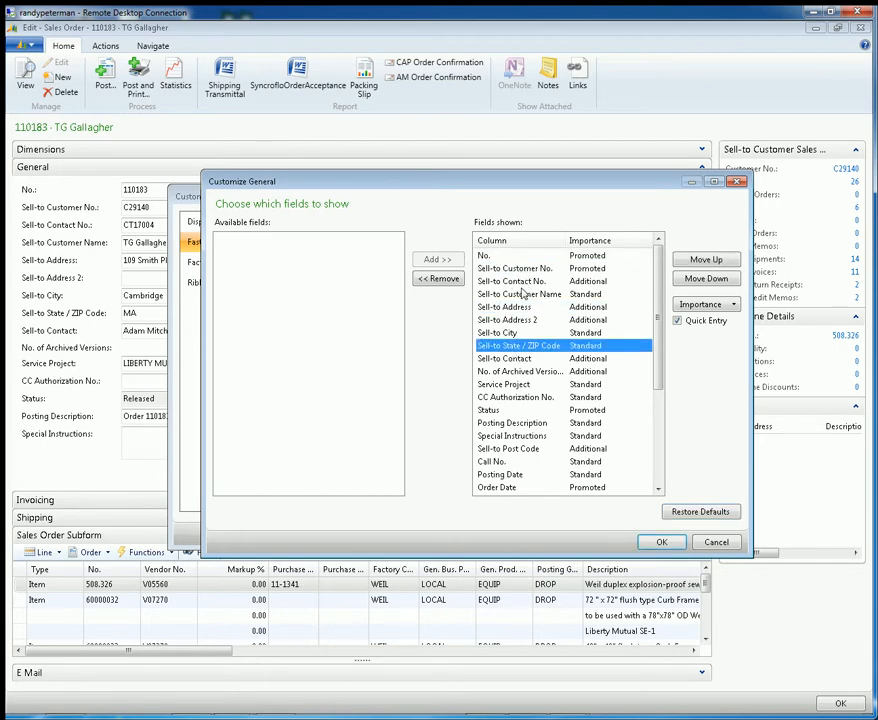
{"action": "left_click", "coordinate": [520, 295]}
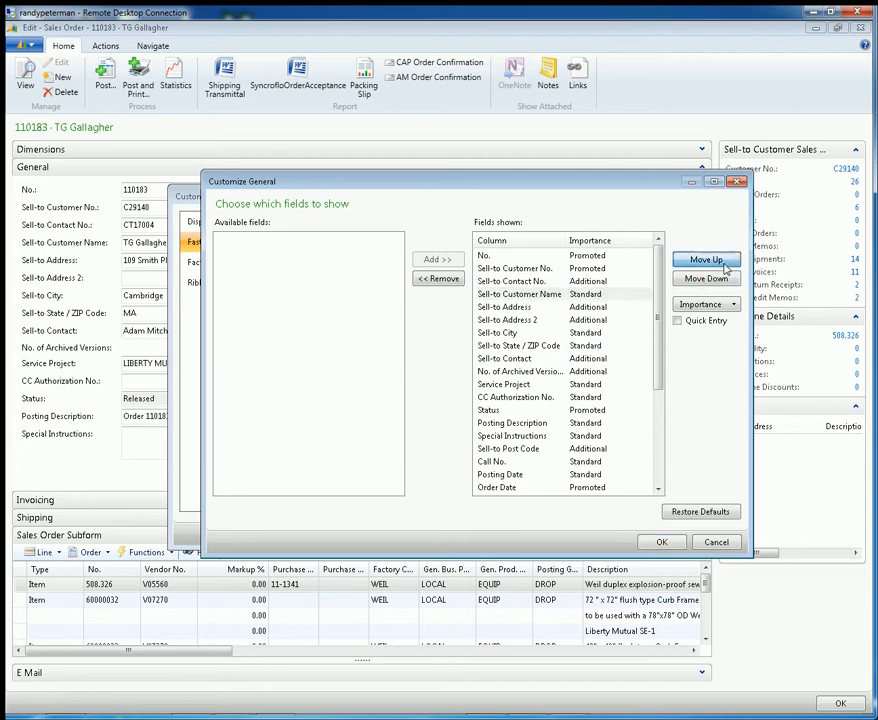
{"action": "left_click", "coordinate": [706, 260]}
{"action": "left_click", "coordinate": [706, 260]}
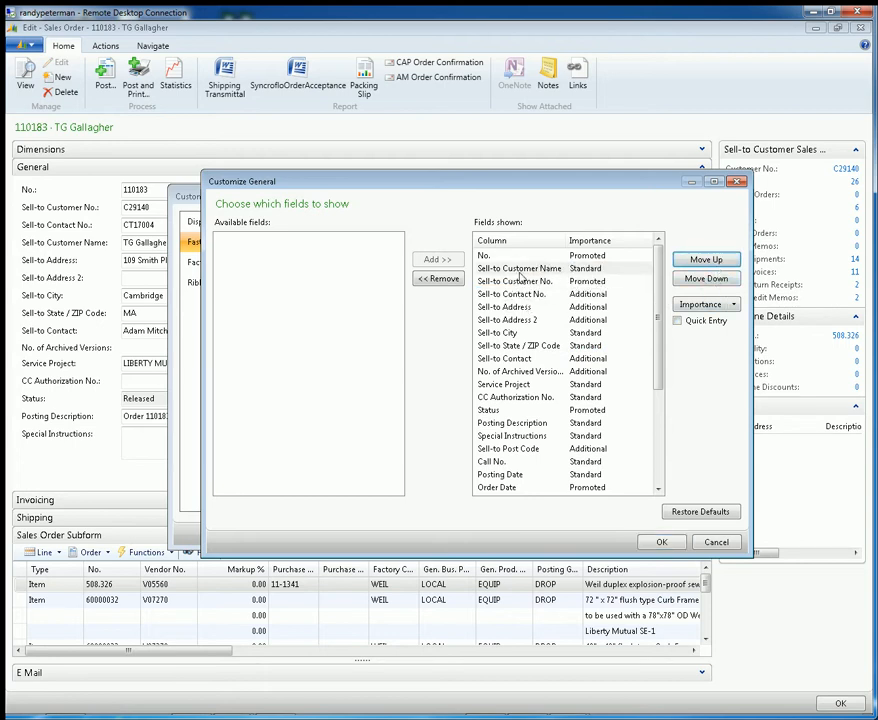
{"action": "left_click", "coordinate": [660, 541]}
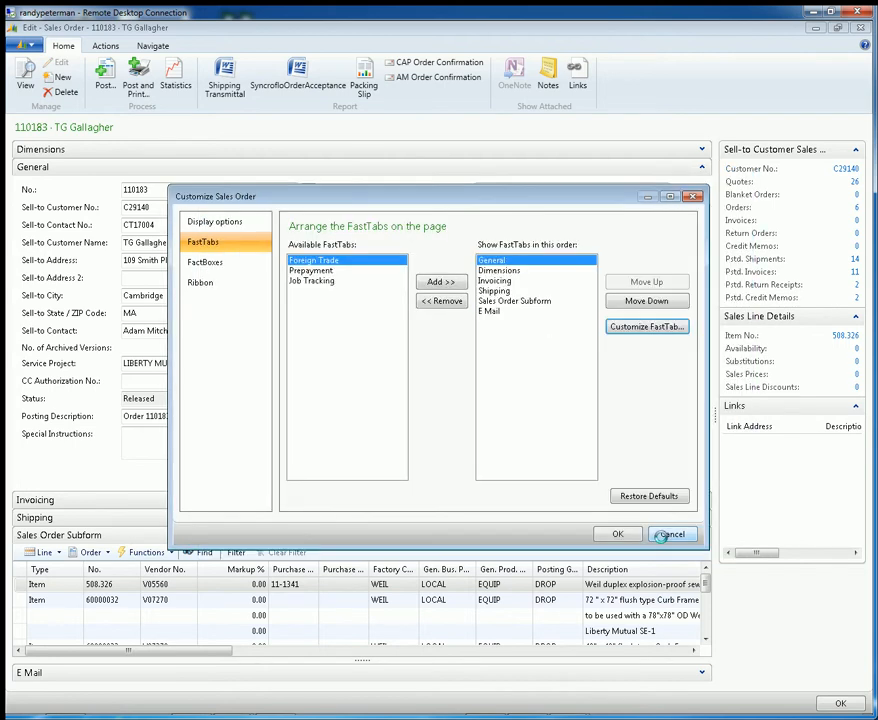
{"action": "left_click", "coordinate": [616, 534]}
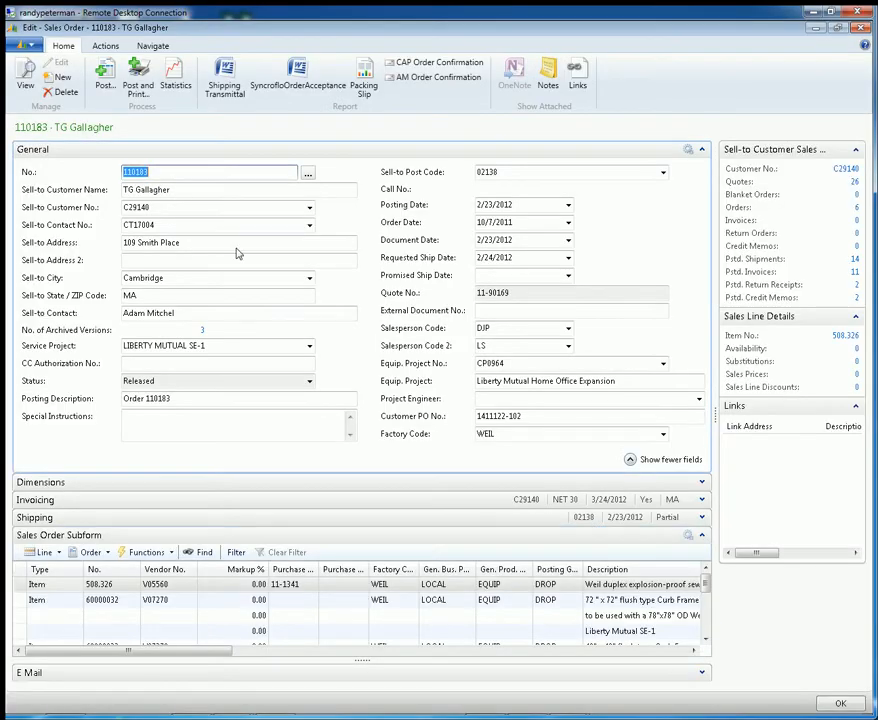
Look at the customer list offered for the Sell-to Customer No. field and close it without choosing a customer
{"action": "left_click", "coordinate": [216, 208]}
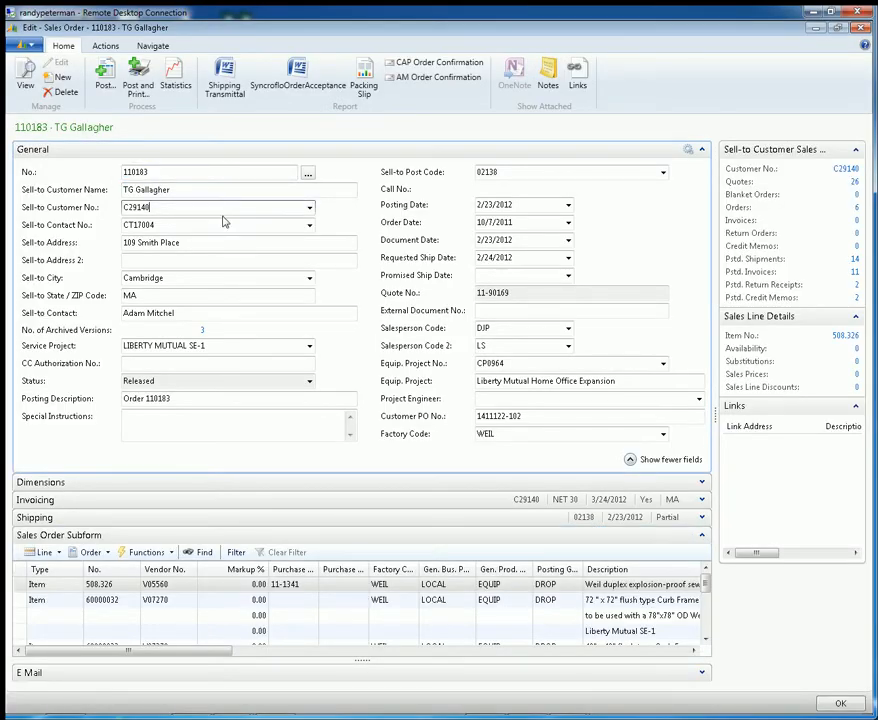
{"action": "left_click", "coordinate": [310, 208]}
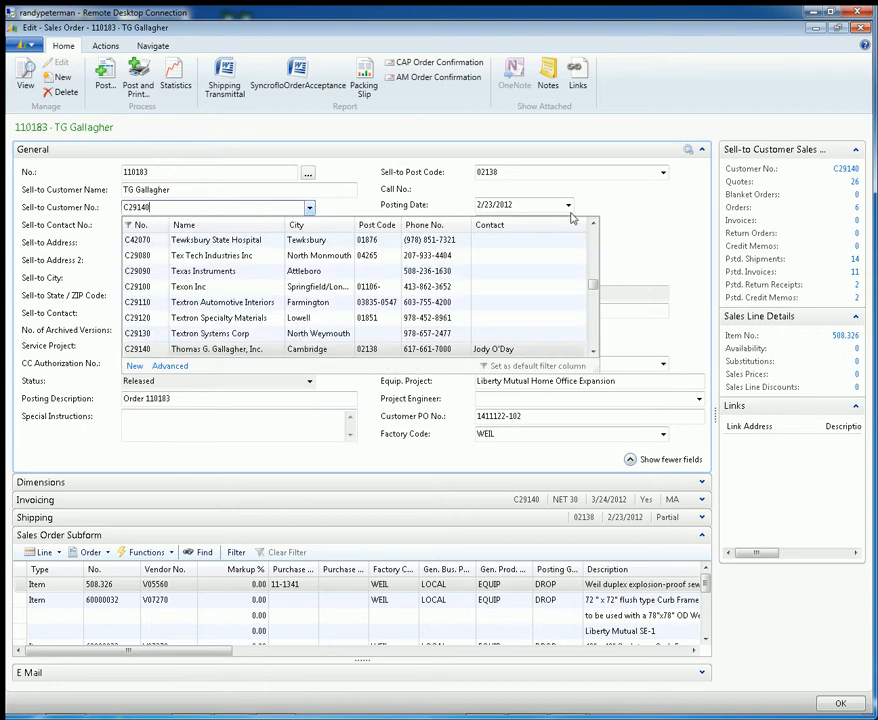
{"action": "left_click", "coordinate": [623, 205]}
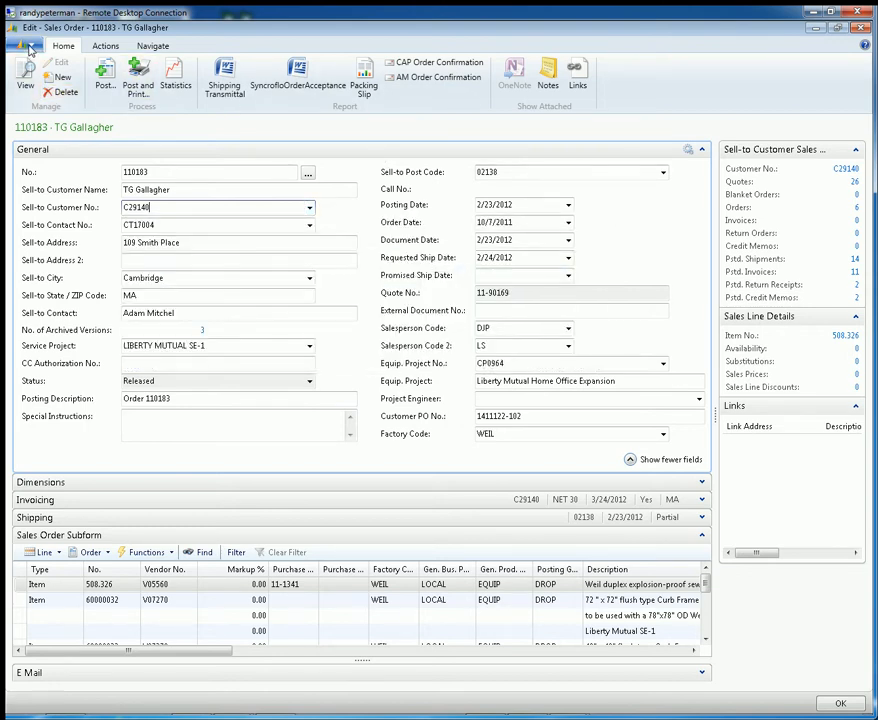
{"action": "left_click", "coordinate": [30, 47]}
{"action": "mouse_move", "coordinate": [127, 124]}
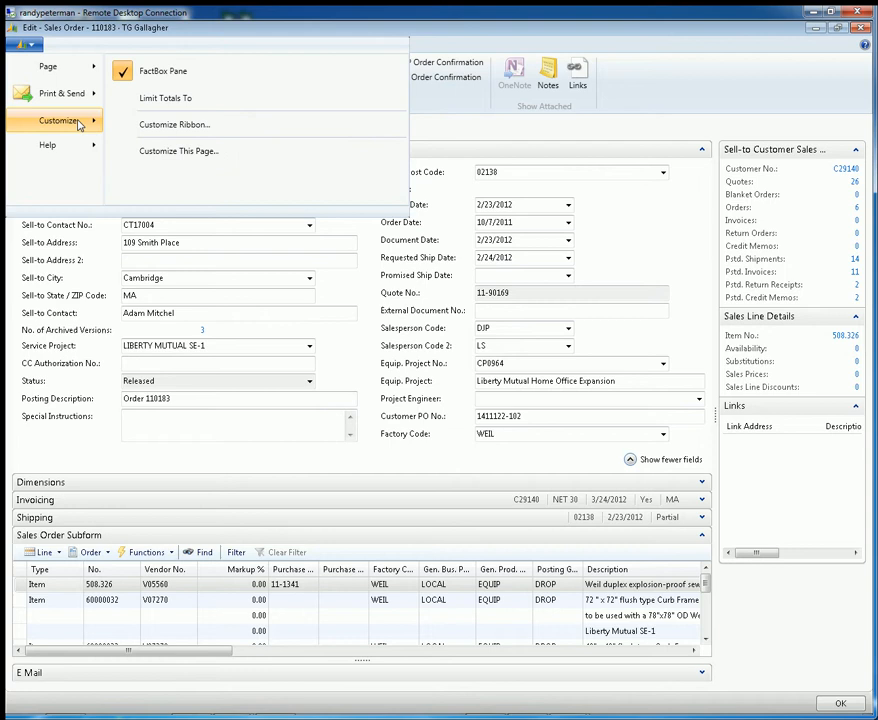
{"action": "left_click", "coordinate": [176, 152]}
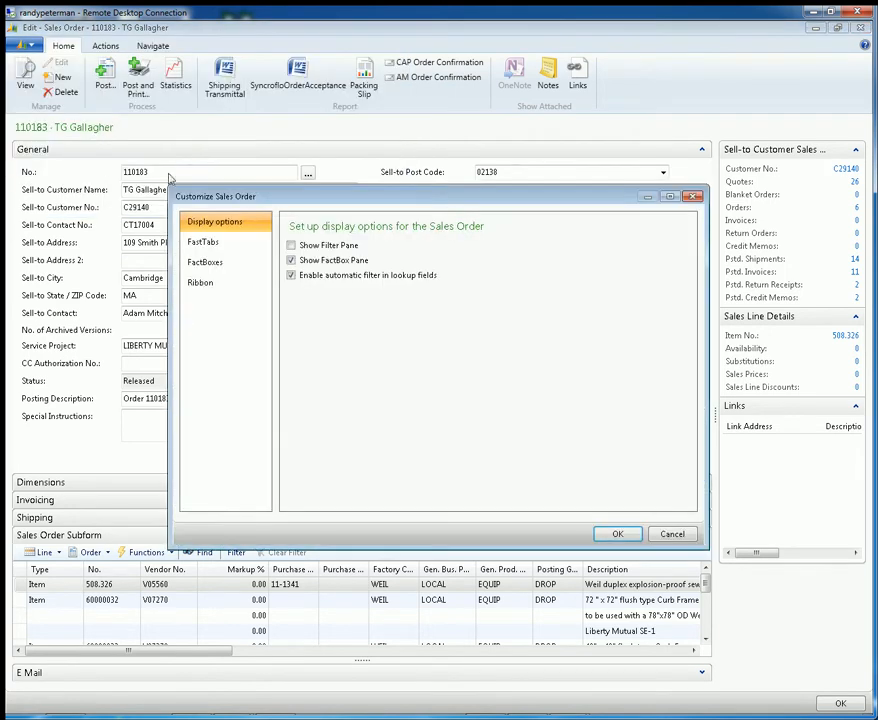
{"action": "left_click", "coordinate": [204, 243]}
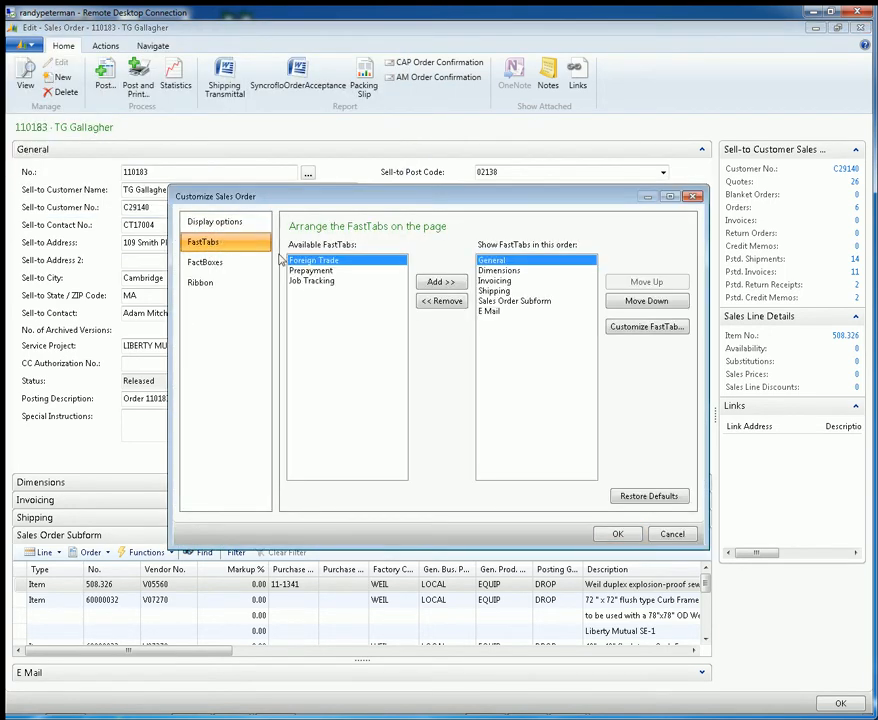
{"action": "left_click", "coordinate": [617, 328]}
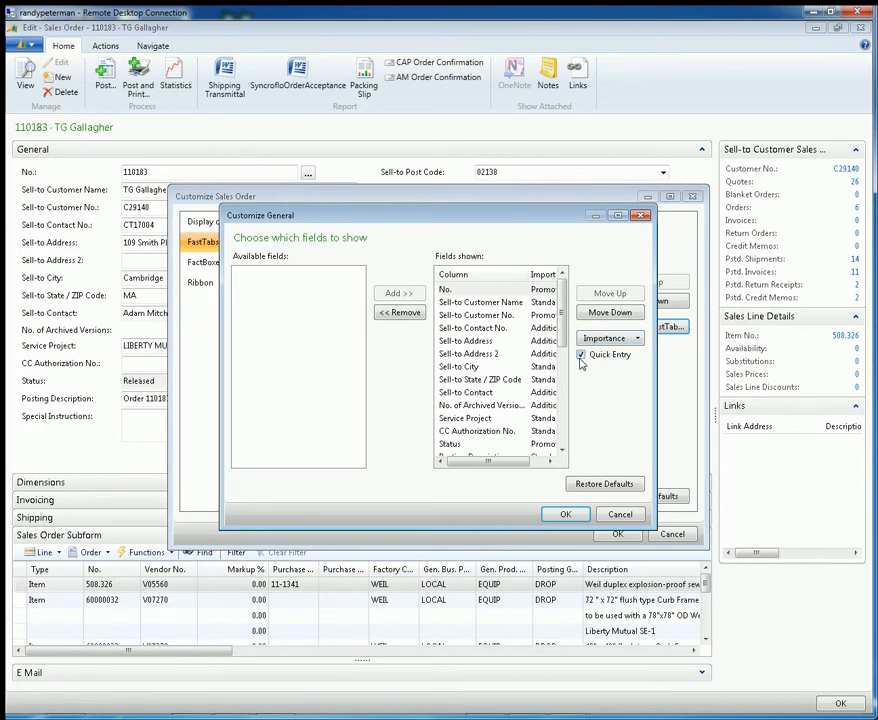
{"action": "left_click", "coordinate": [480, 302]}
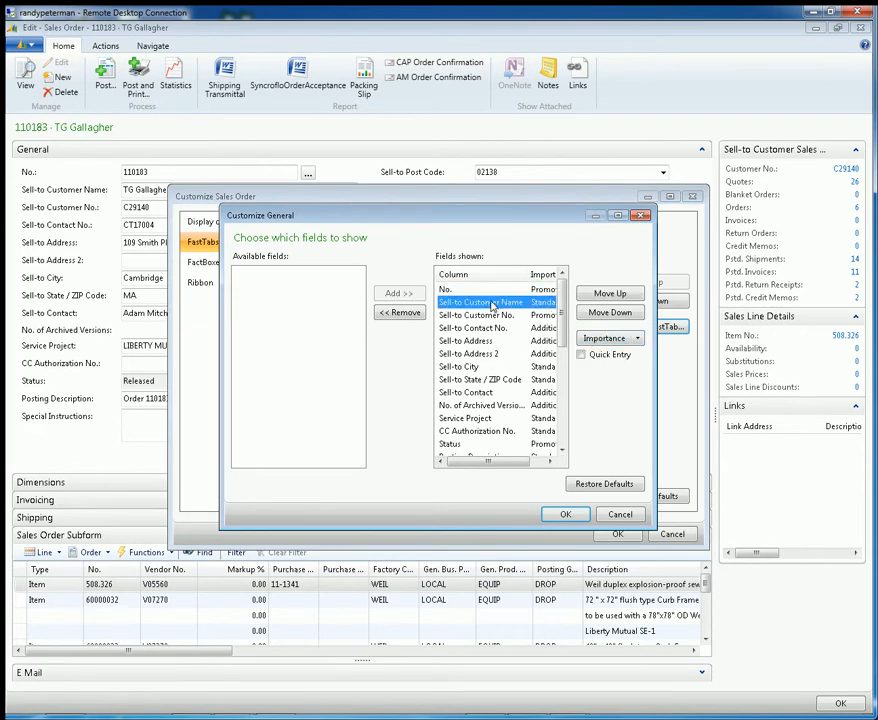
{"action": "left_click", "coordinate": [621, 313]}
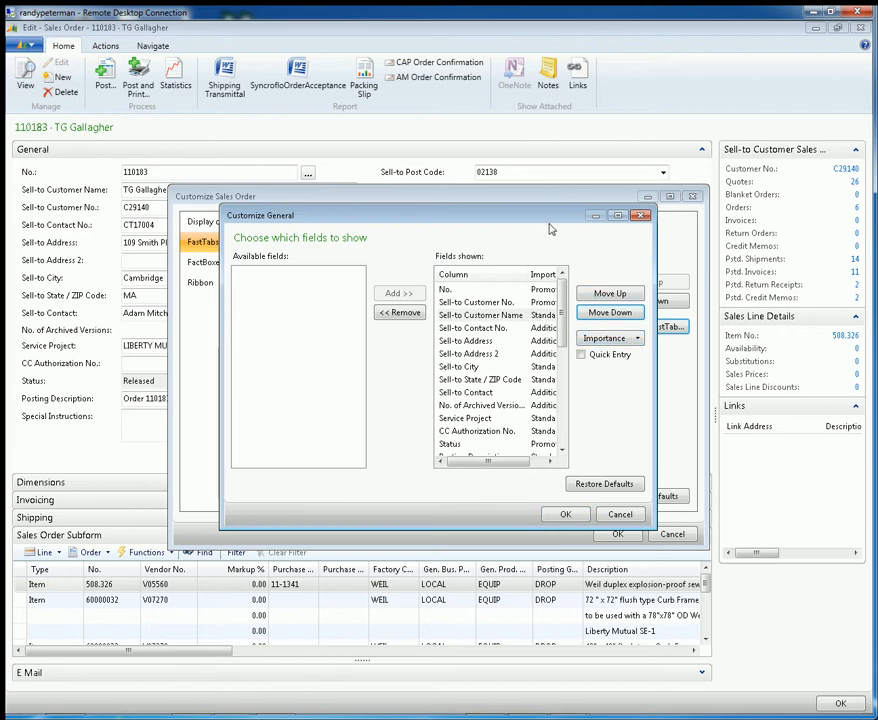
{"action": "left_click_drag", "start_coordinate": [537, 215], "coordinate": [483, 187]}
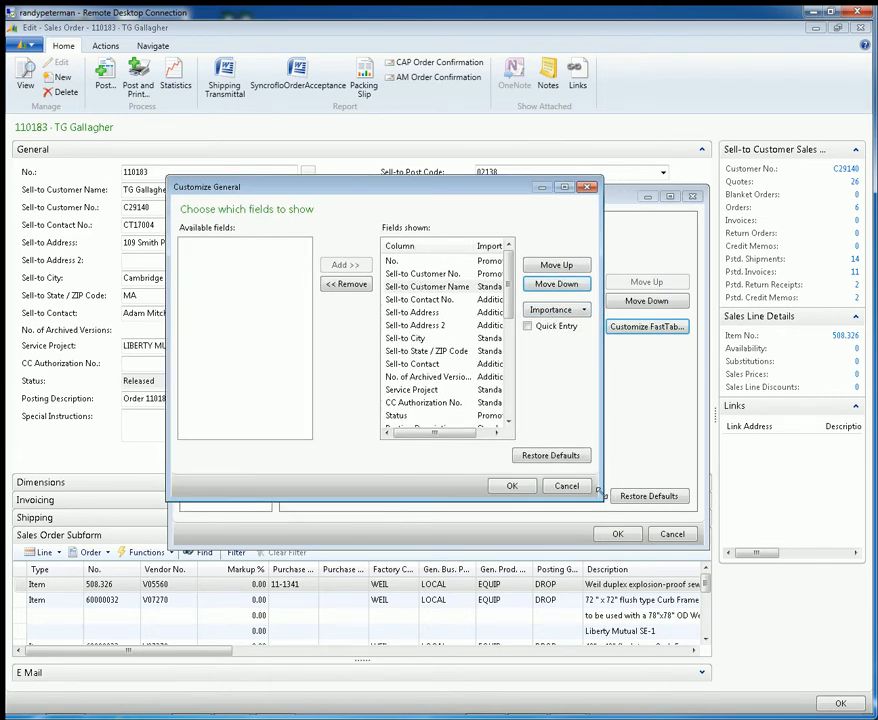
{"action": "left_click_drag", "start_coordinate": [597, 494], "coordinate": [675, 549]}
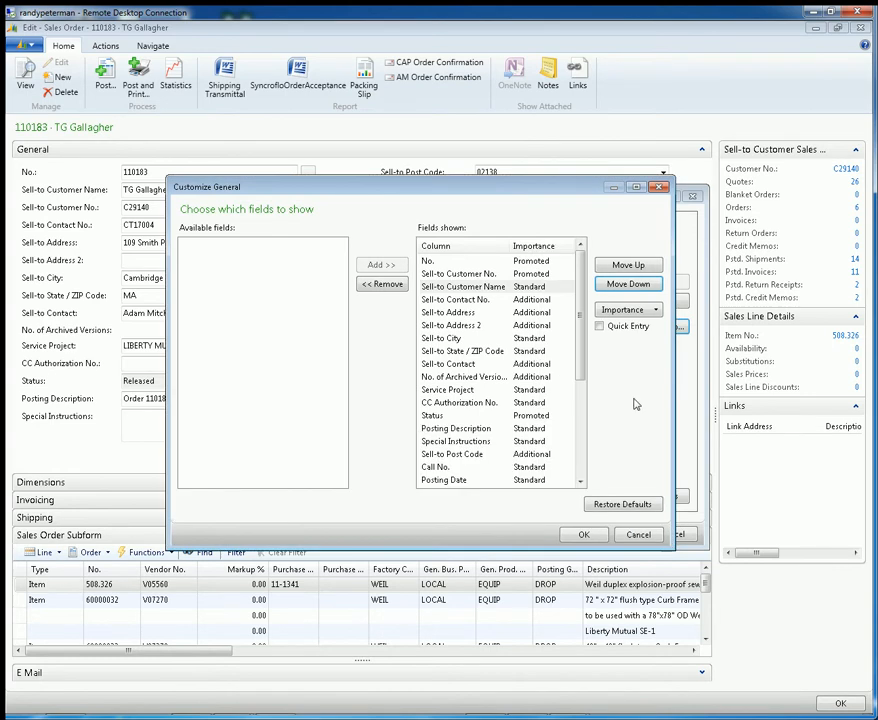
{"action": "left_click", "coordinate": [638, 534]}
{"action": "left_click", "coordinate": [669, 534]}
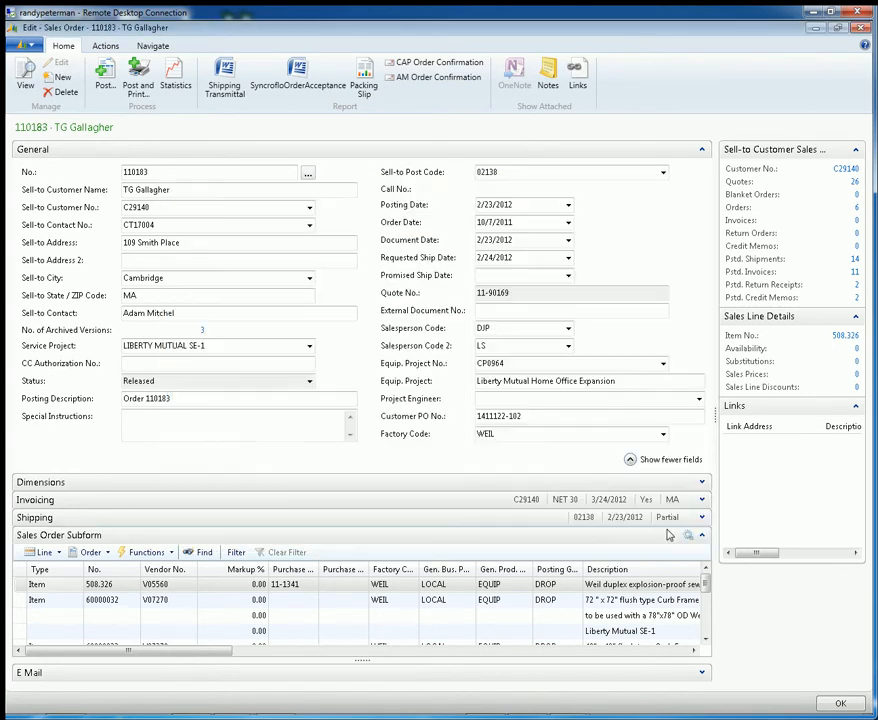
Compare the General FastTab with fewer fields shown and with all its additional fields shown
{"action": "left_click", "coordinate": [630, 461]}
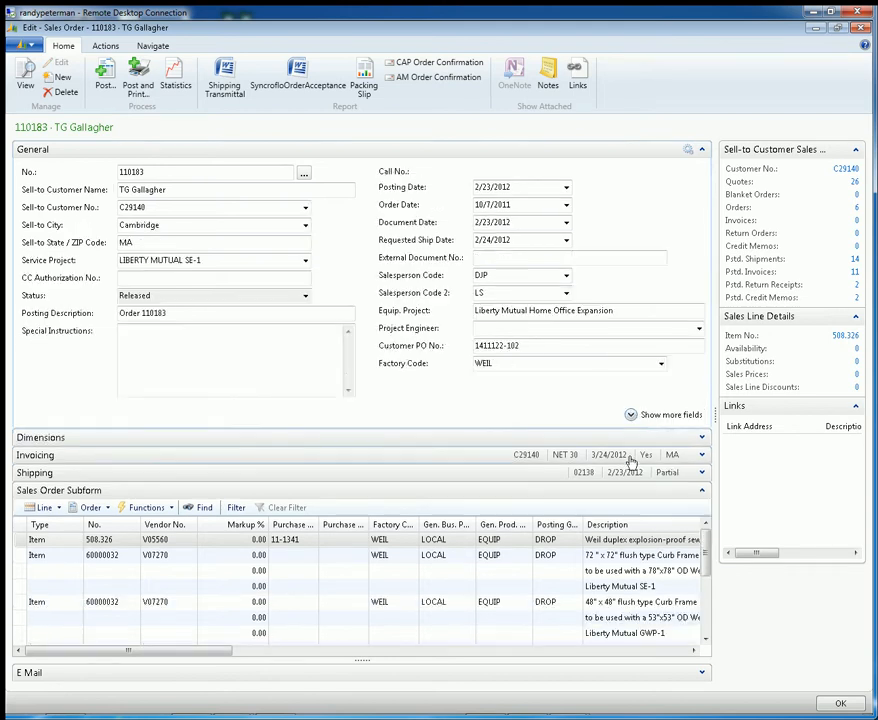
{"action": "left_click", "coordinate": [630, 415]}
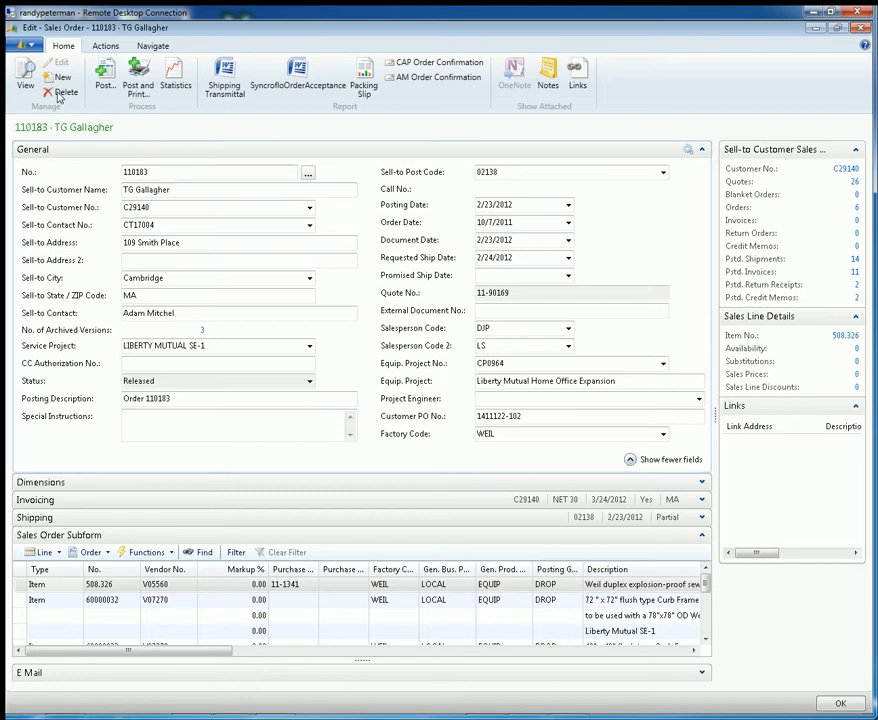
Reopen the field customization of the General FastTab and set the No. field's importance to Standard
{"action": "left_click", "coordinate": [22, 44]}
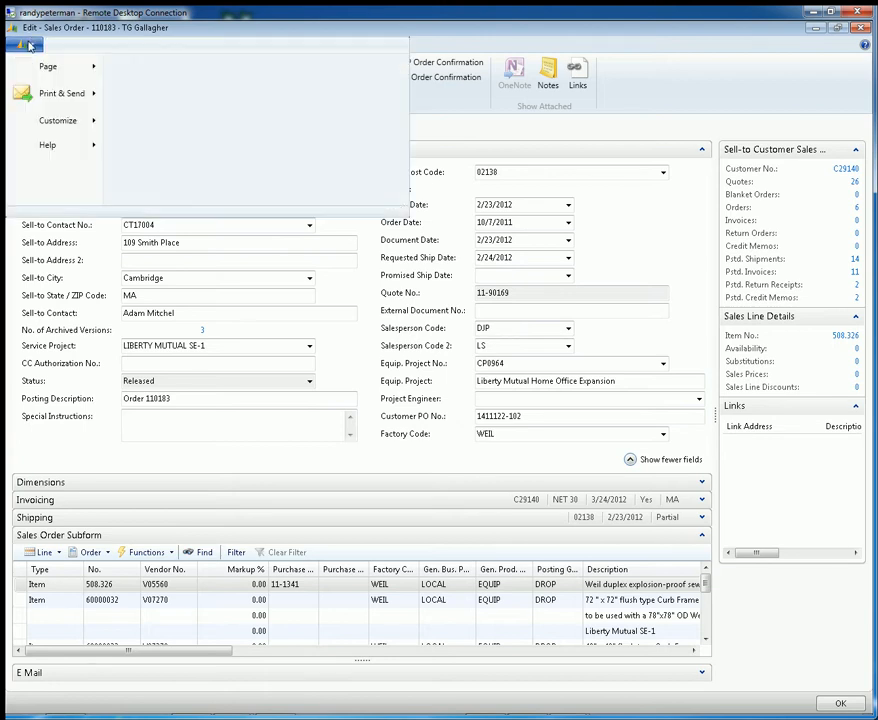
{"action": "mouse_move", "coordinate": [69, 124]}
{"action": "left_click", "coordinate": [192, 151]}
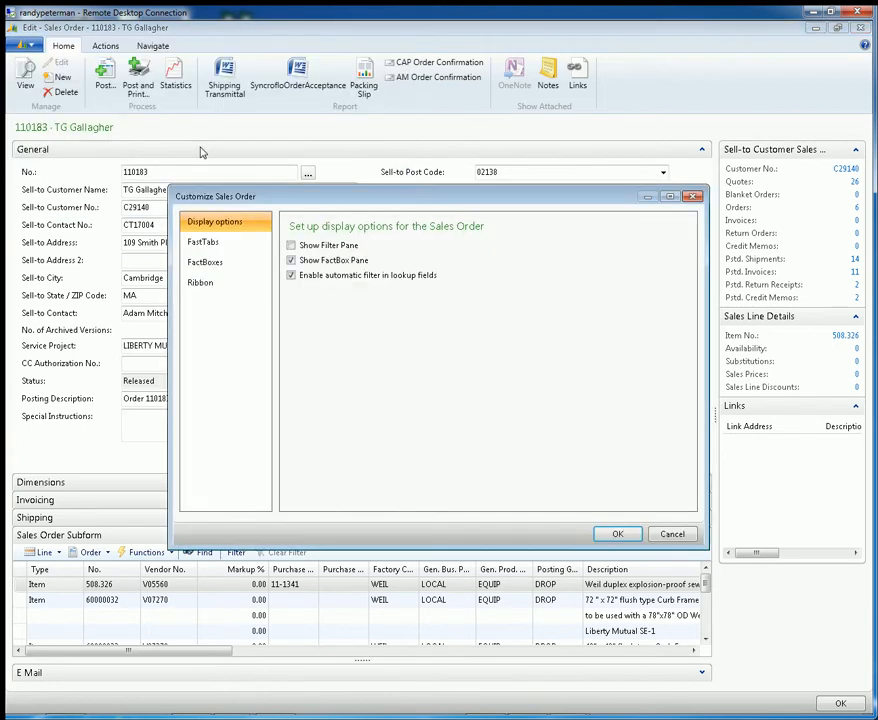
{"action": "left_click", "coordinate": [228, 243]}
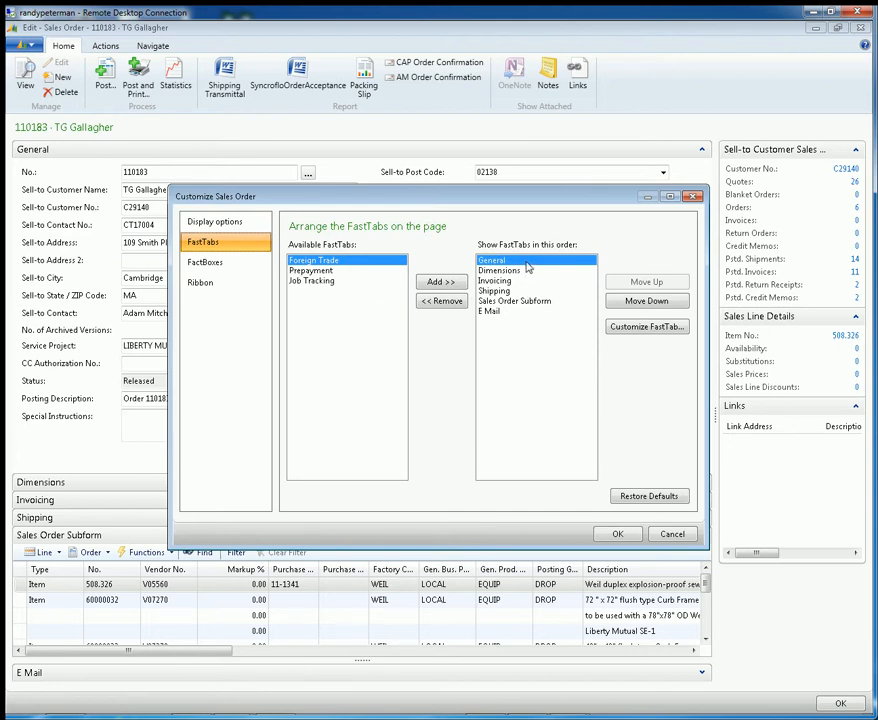
{"action": "left_click", "coordinate": [639, 328]}
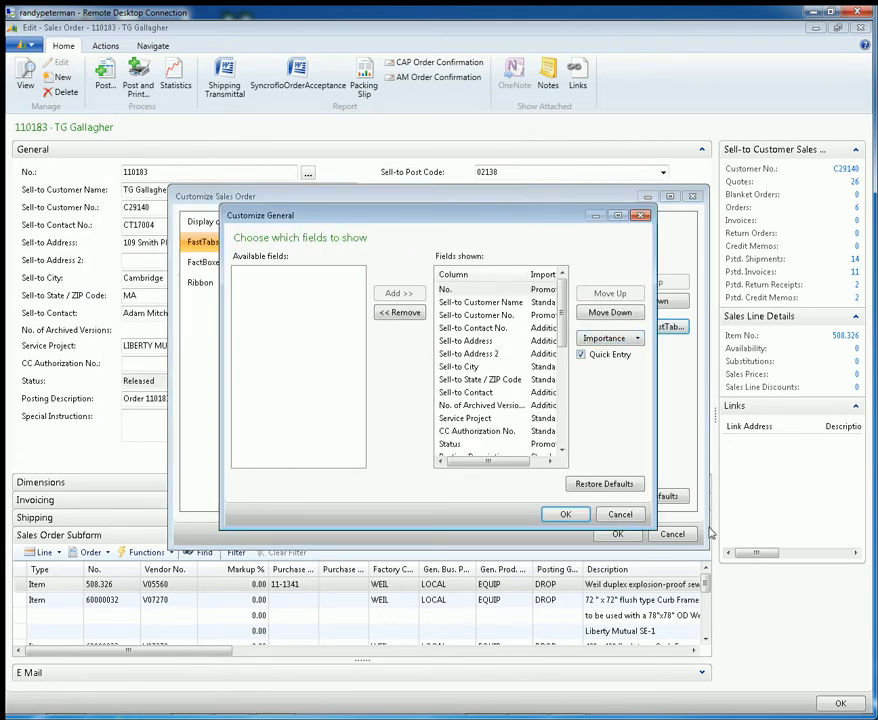
{"action": "left_click_drag", "start_coordinate": [656, 528], "coordinate": [762, 566]}
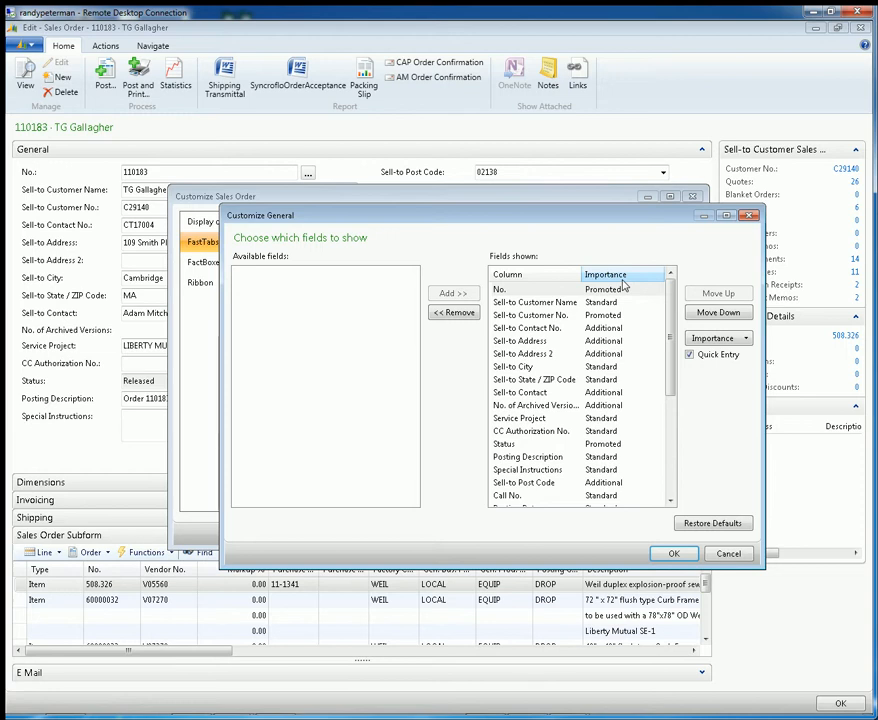
{"action": "left_click", "coordinate": [543, 292]}
{"action": "left_click", "coordinate": [734, 342]}
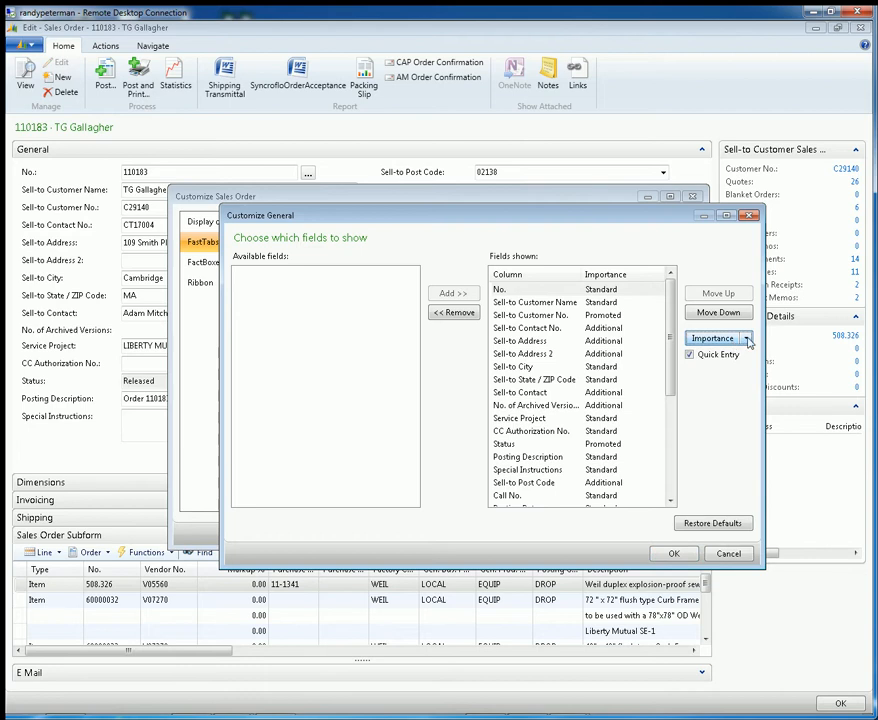
{"action": "left_click", "coordinate": [747, 339]}
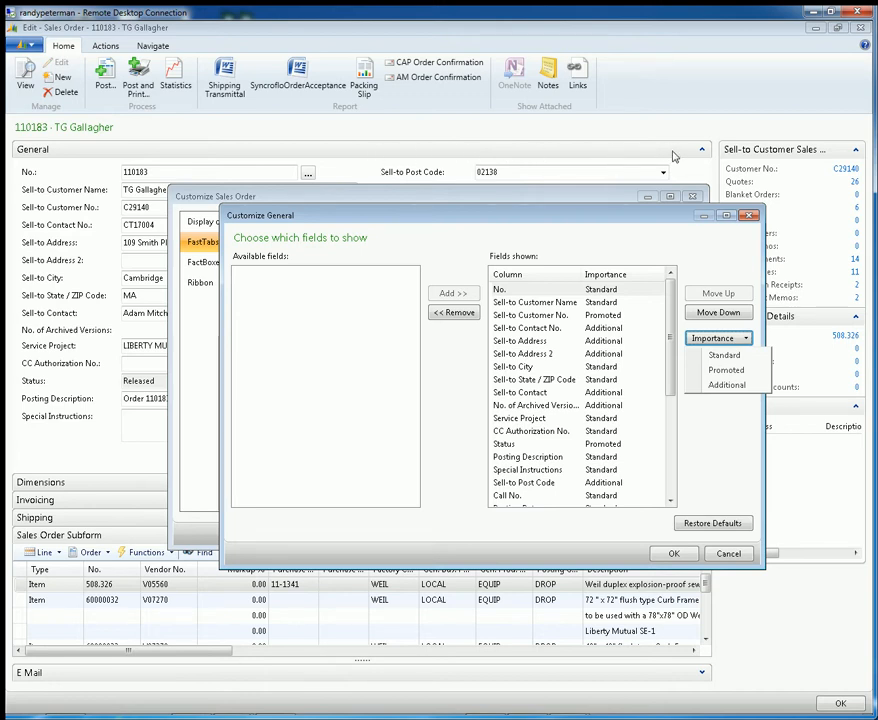
{"action": "left_click", "coordinate": [661, 258]}
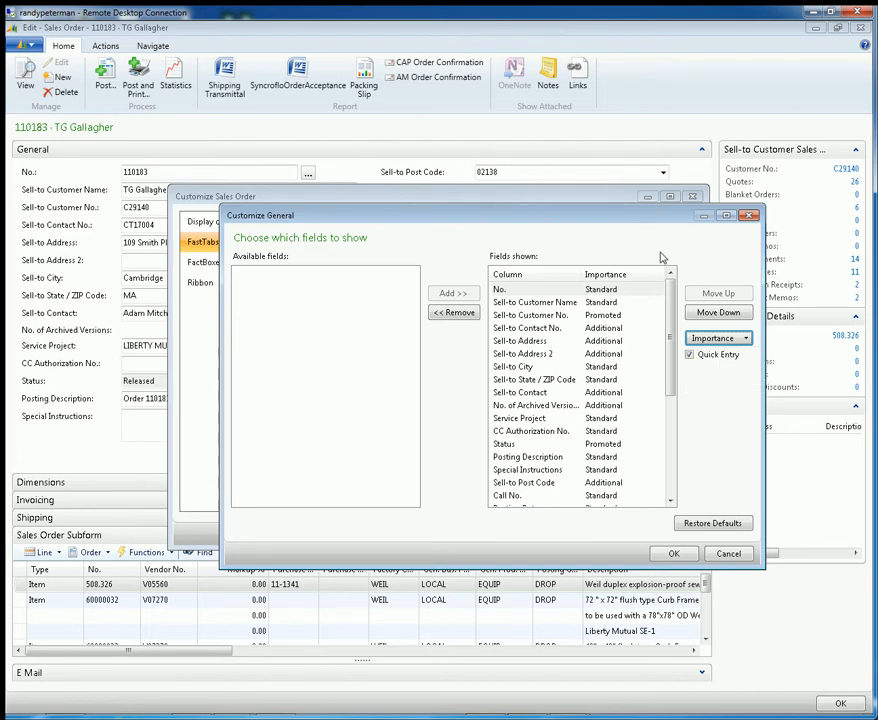
Set the importance of the Sell-to Customer Name field to Promoted
{"action": "left_click", "coordinate": [603, 318]}
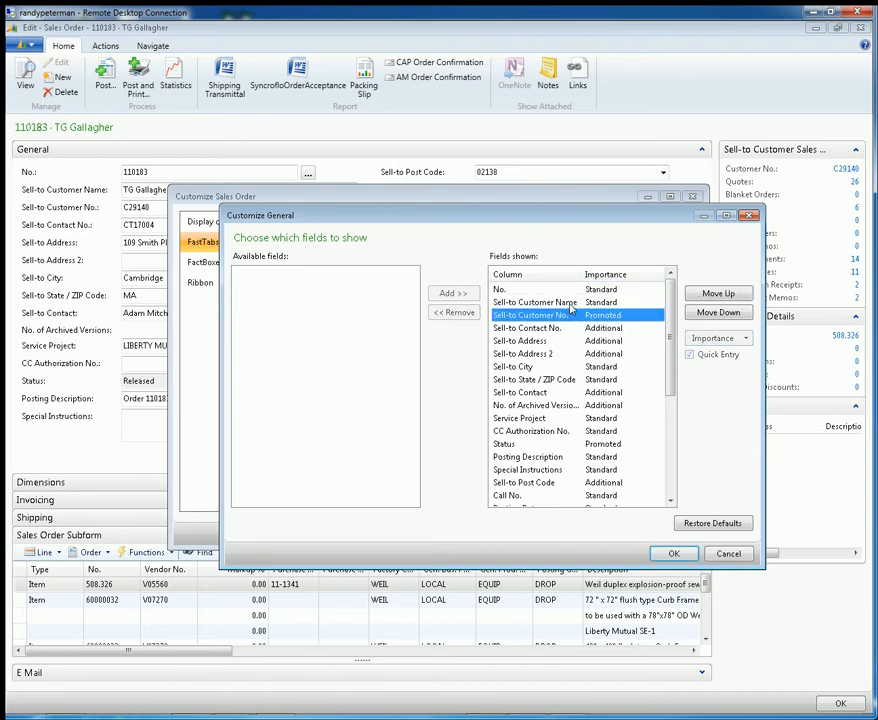
{"action": "left_click", "coordinate": [535, 302]}
{"action": "left_click", "coordinate": [725, 338]}
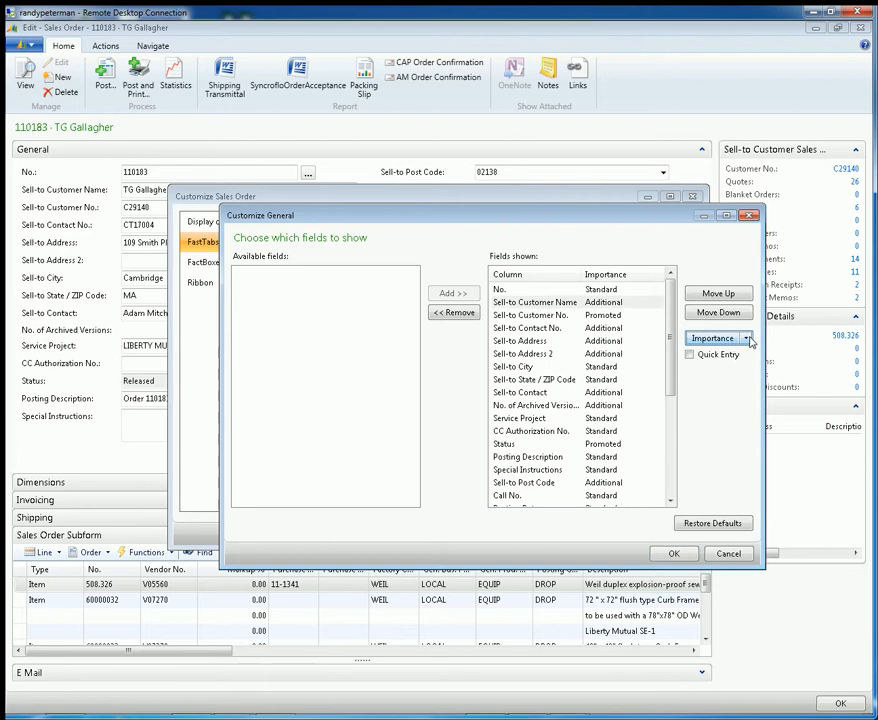
{"action": "left_click", "coordinate": [745, 338]}
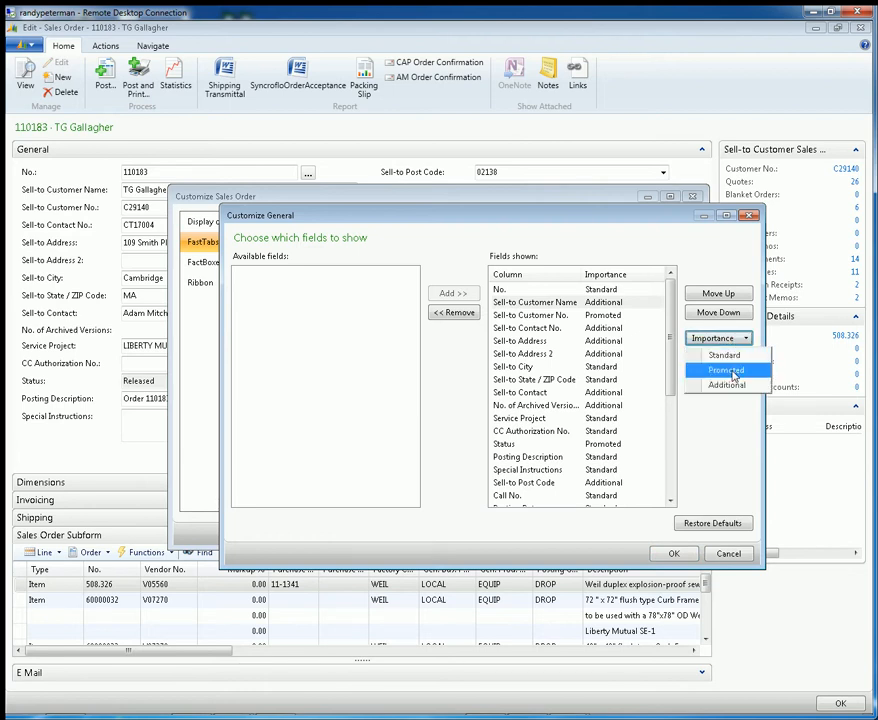
{"action": "left_click", "coordinate": [734, 374]}
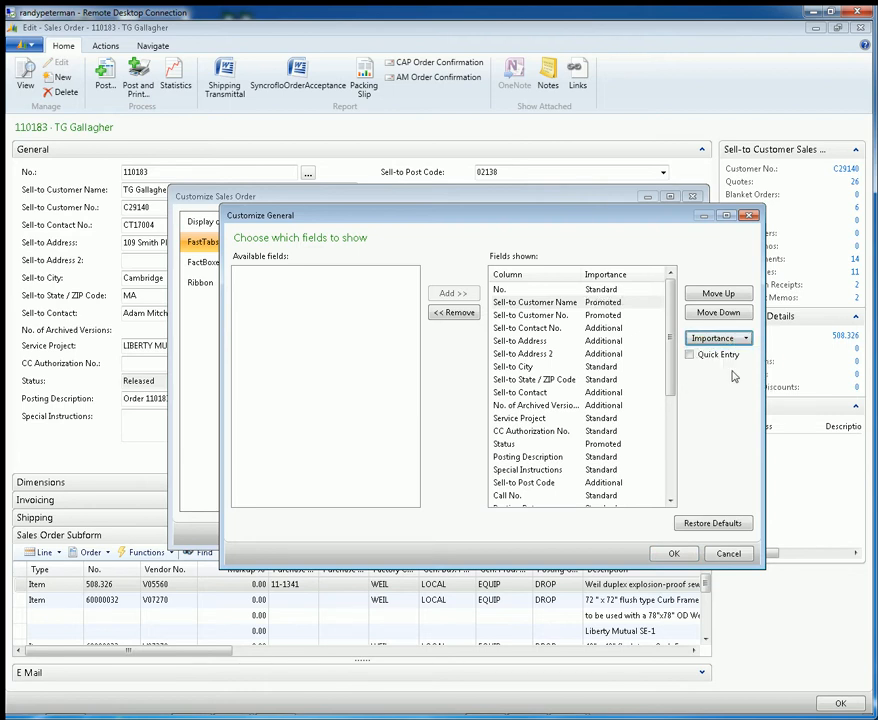
Set the importance of the Sell-to Customer No. and Sell-to Address 2 fields to Standard
{"action": "left_click", "coordinate": [617, 316]}
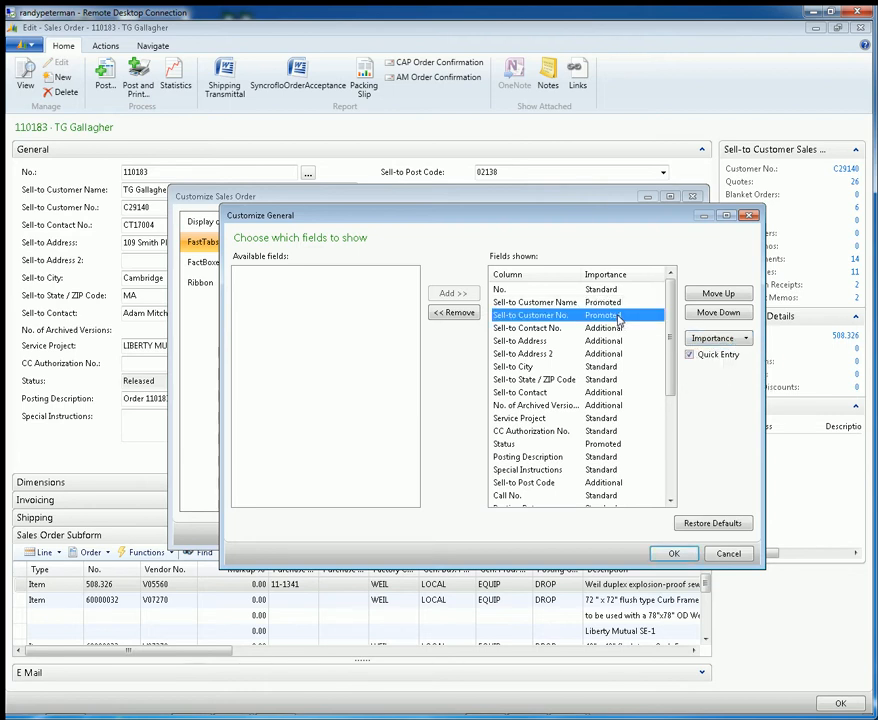
{"action": "left_click", "coordinate": [745, 338]}
{"action": "left_click", "coordinate": [737, 355]}
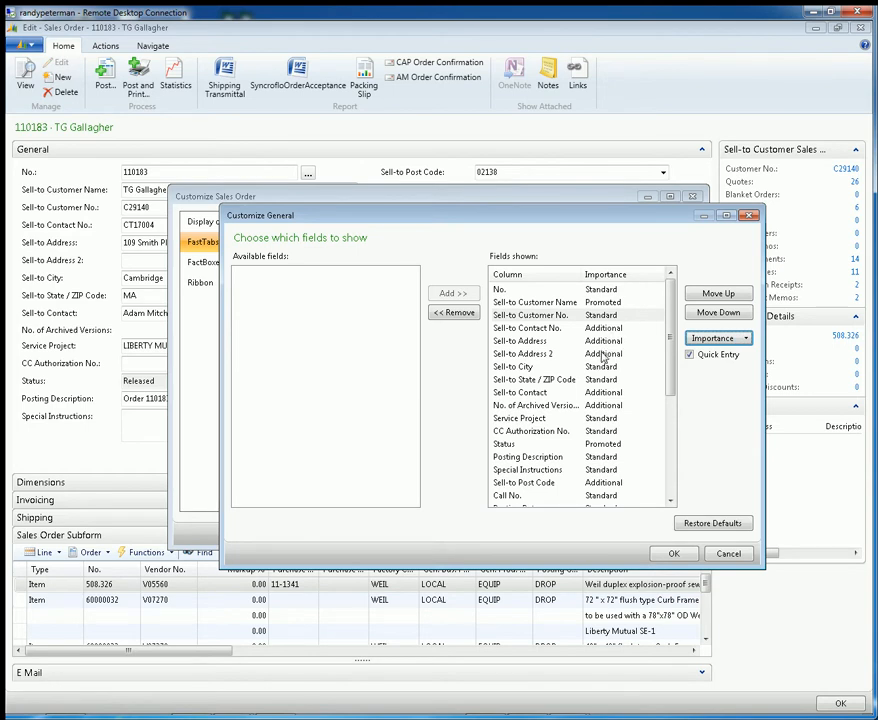
{"action": "left_click", "coordinate": [605, 355]}
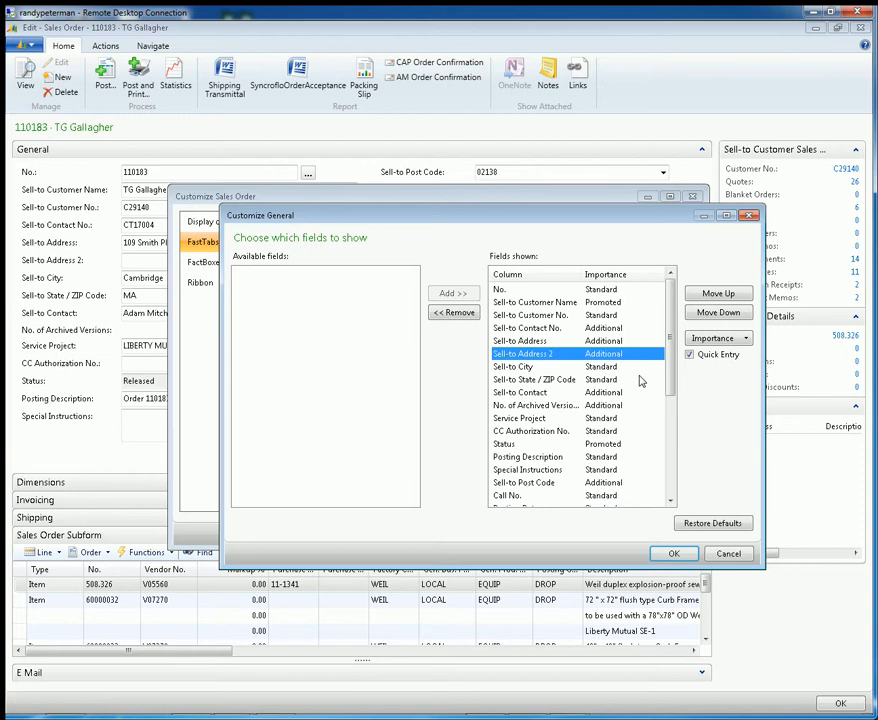
{"action": "left_click", "coordinate": [743, 340]}
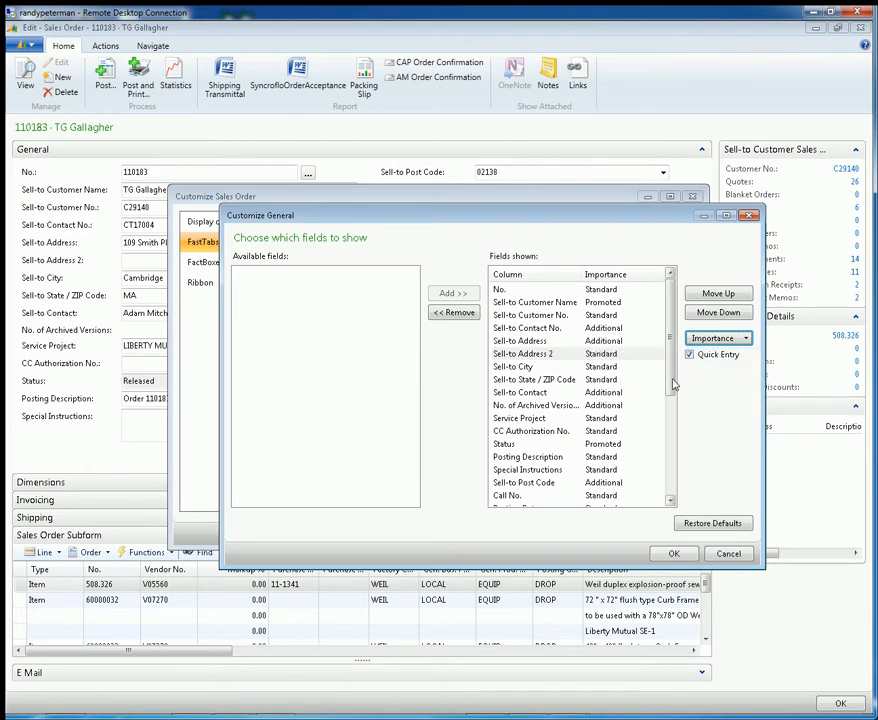
Review the General FastTab's field list, apply the importance changes and close the page customization
{"action": "scroll", "coordinate": [657, 494], "scroll_direction": "down", "scroll_amount": 5}
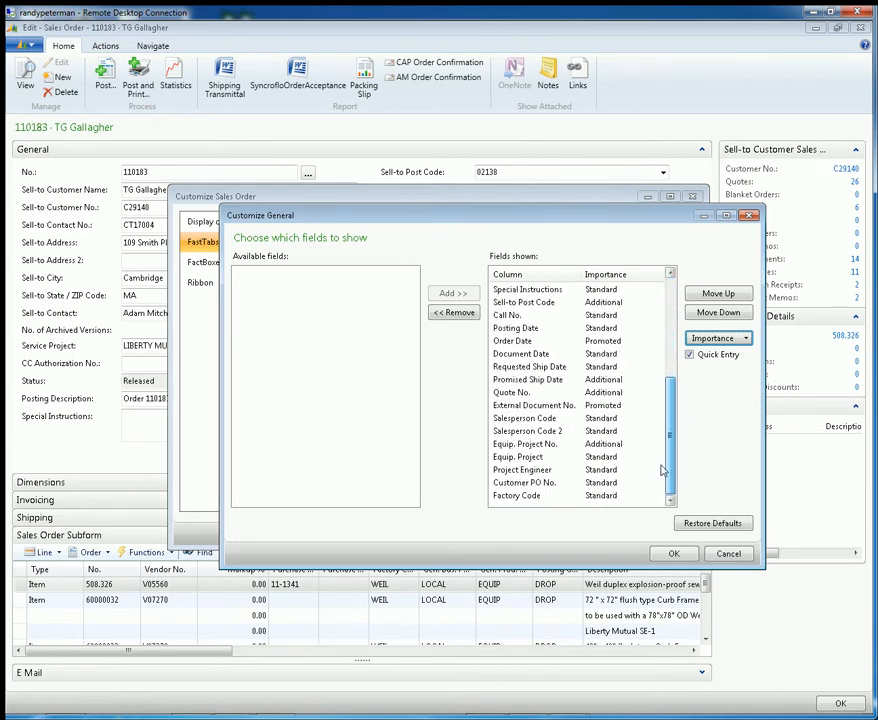
{"action": "left_click_drag", "start_coordinate": [662, 469], "coordinate": [667, 366]}
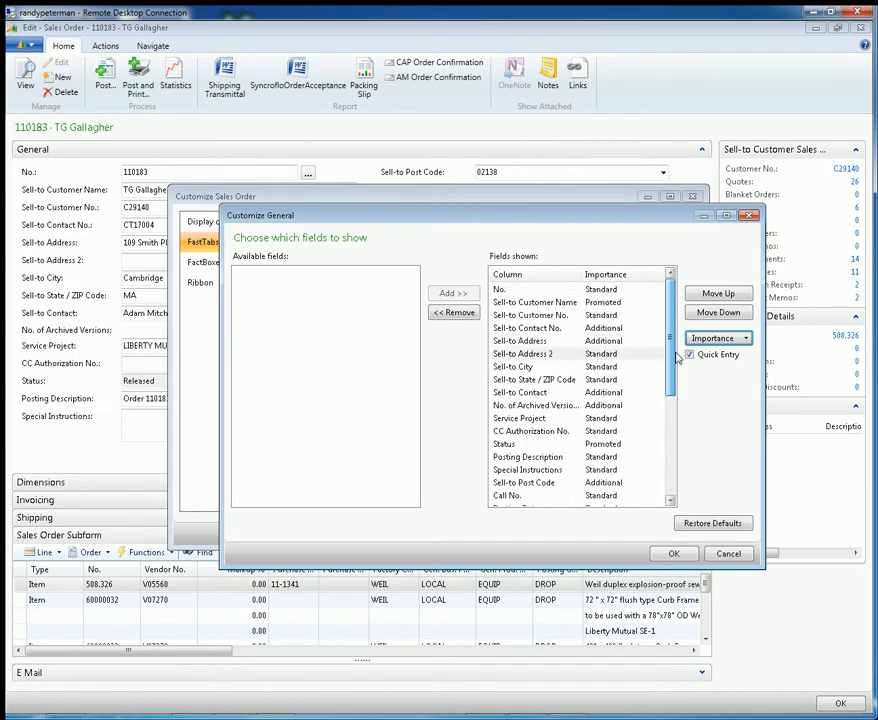
{"action": "left_click", "coordinate": [630, 393]}
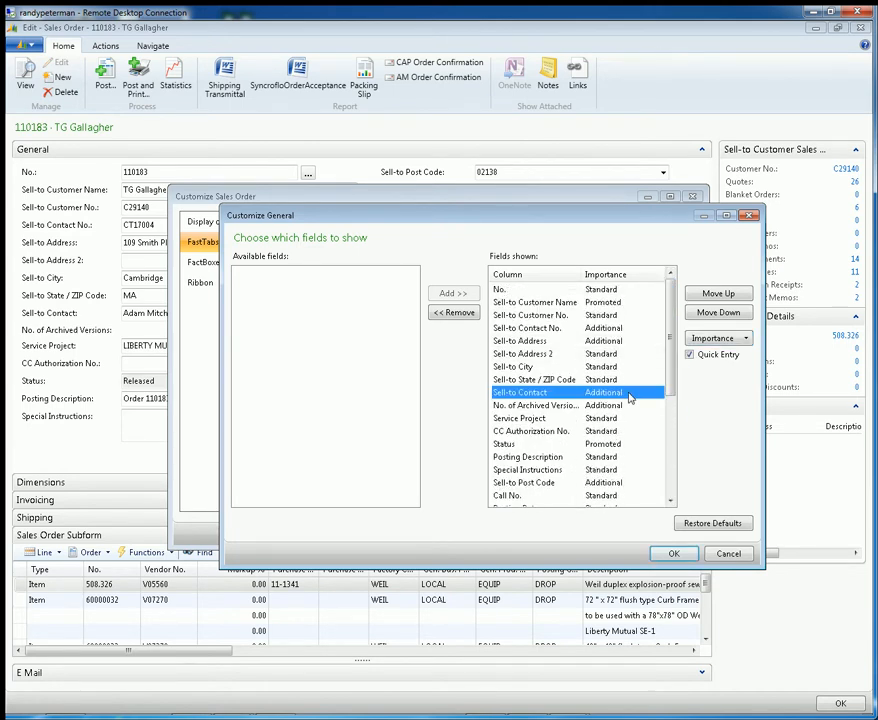
{"action": "left_click", "coordinate": [673, 553]}
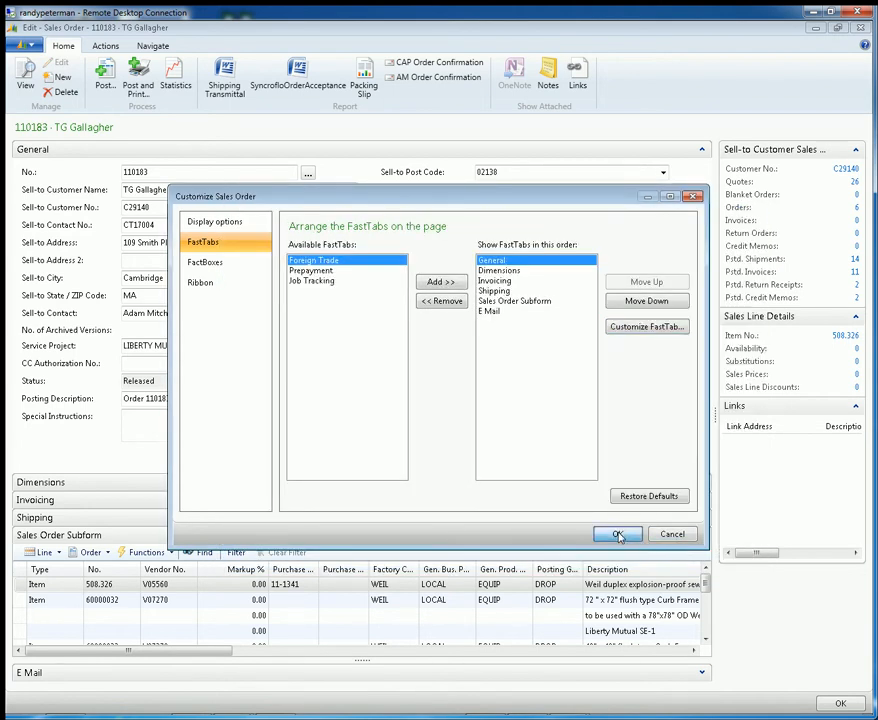
{"action": "left_click", "coordinate": [618, 534]}
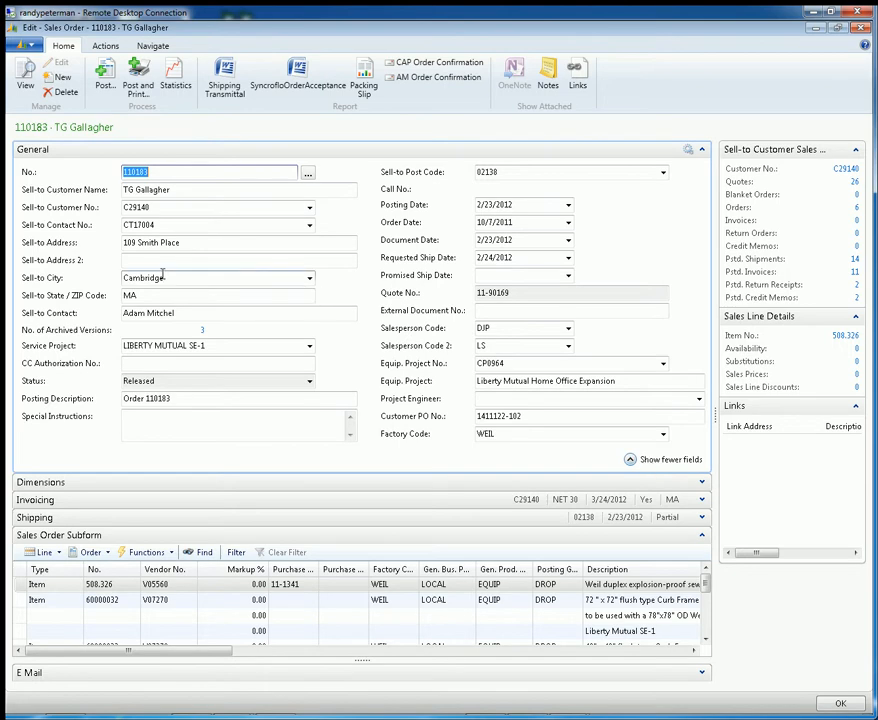
Compare the General FastTab's short field view with its full view after the importance changes
{"action": "left_click", "coordinate": [631, 461]}
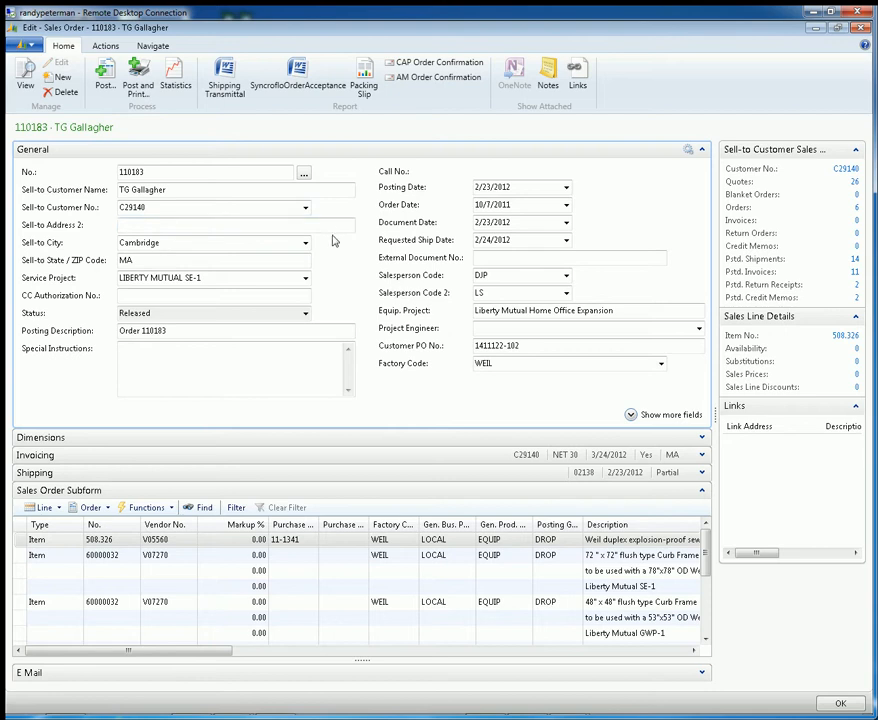
{"action": "left_click", "coordinate": [627, 414]}
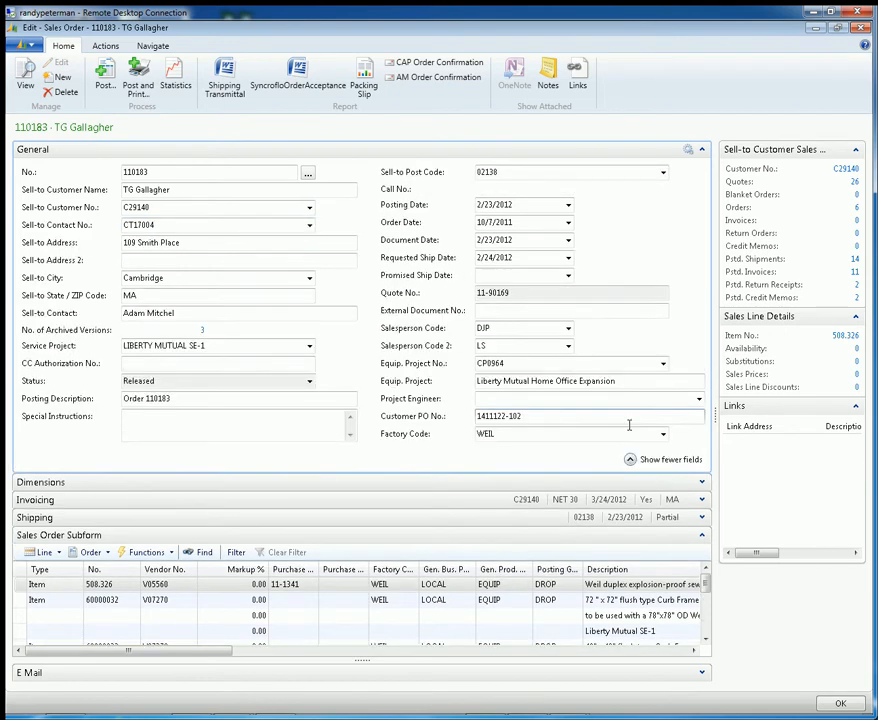
{"action": "left_click", "coordinate": [628, 457]}
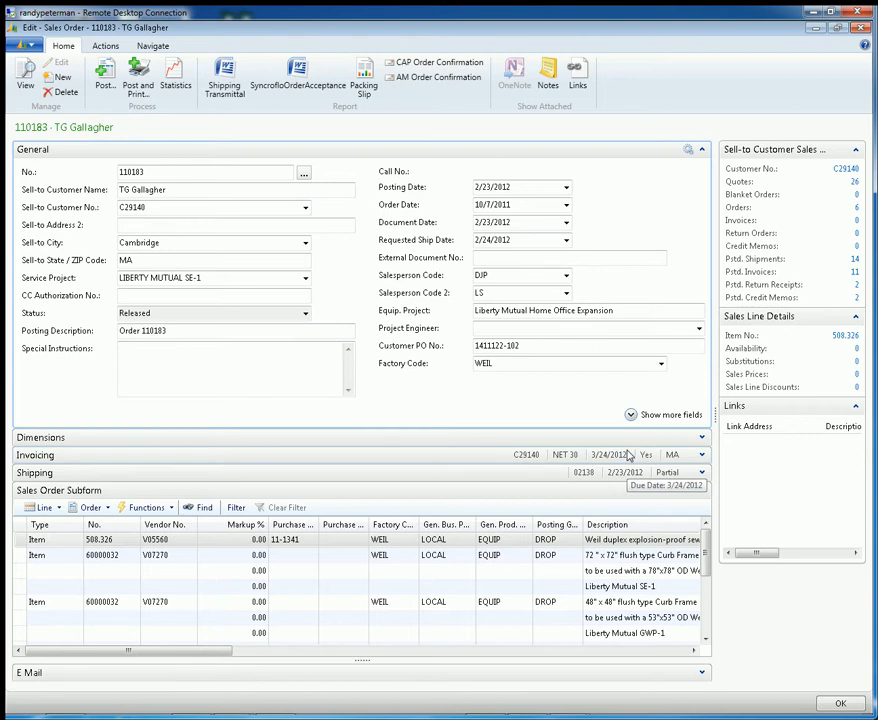
{"action": "left_click", "coordinate": [630, 415]}
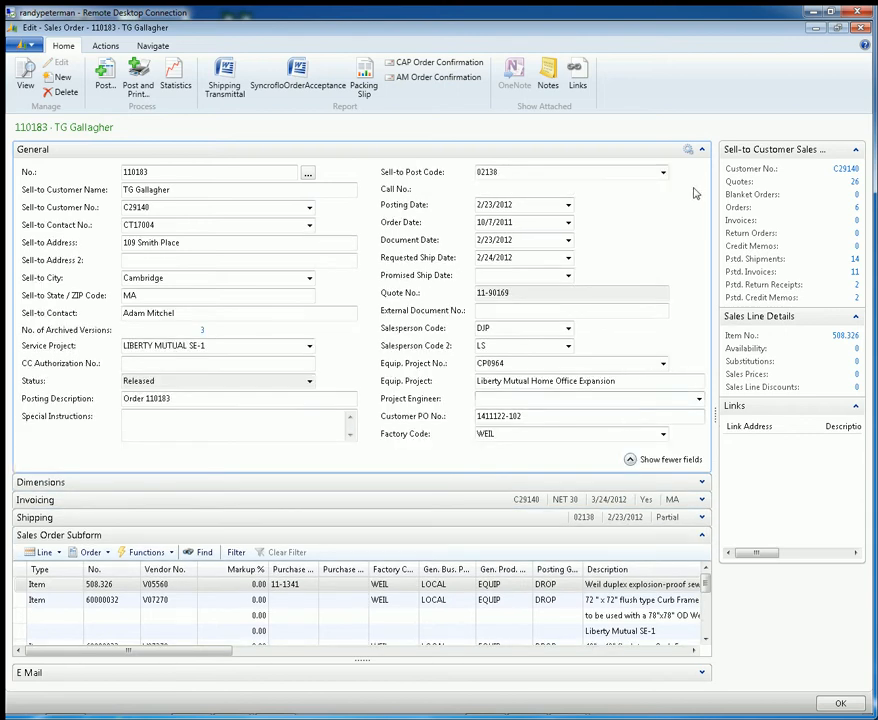
Collapse the General and Sales Order Subform FastTabs to check the promoted values in the headers, and expand General again
{"action": "left_click", "coordinate": [703, 149]}
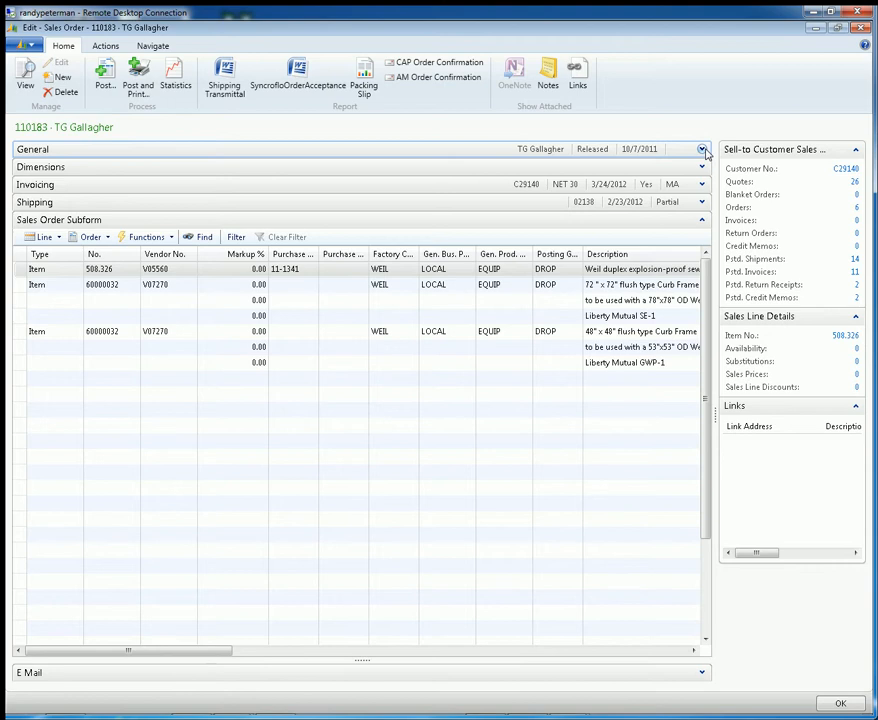
{"action": "left_click", "coordinate": [701, 219]}
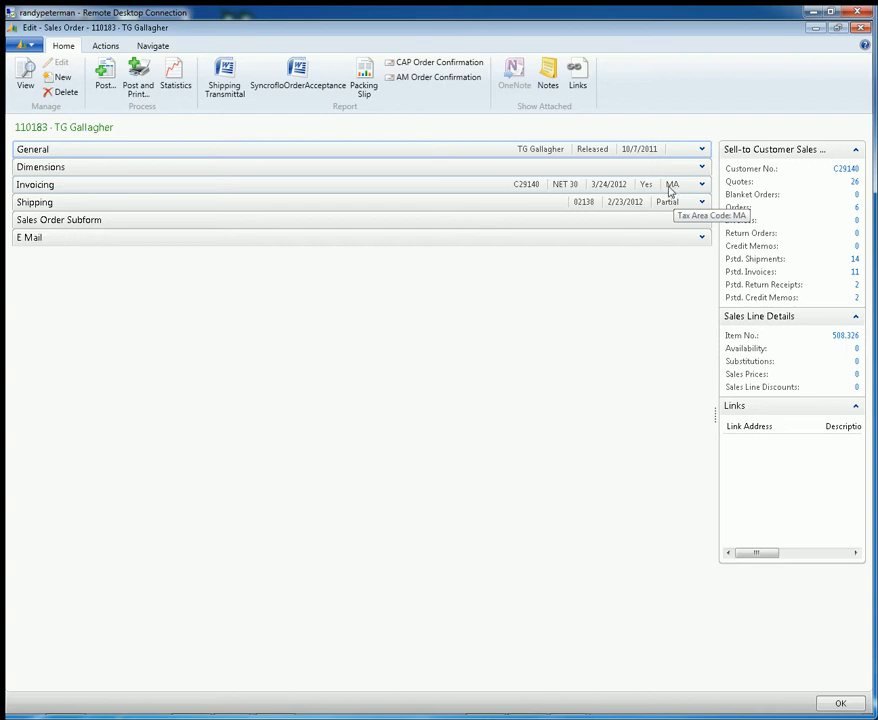
{"action": "left_click", "coordinate": [702, 149]}
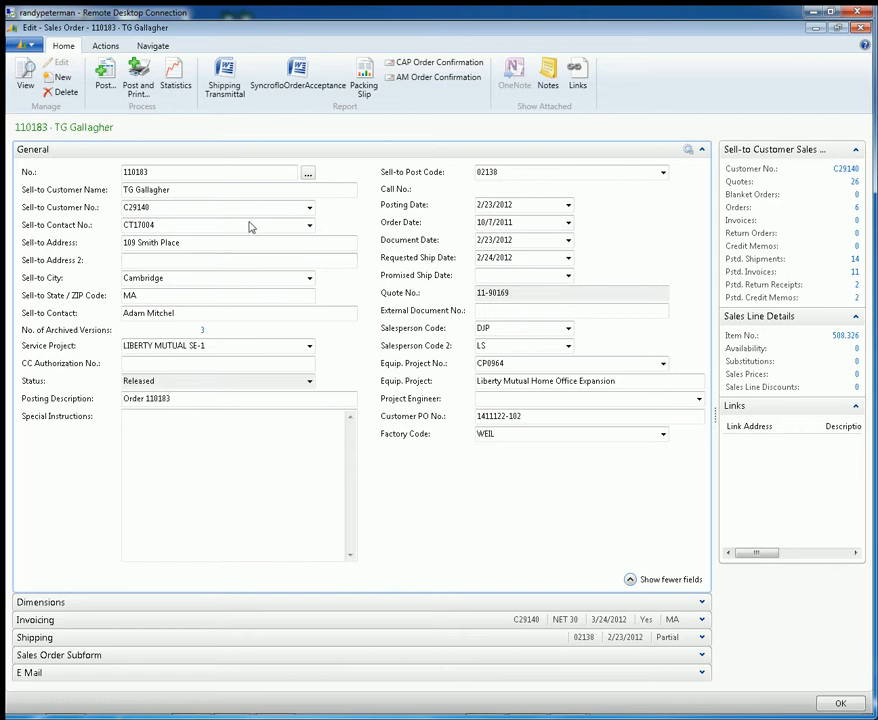
Step through the General FastTab's fields from Sell-to Customer Name to the end to examine the entry order
{"action": "left_click", "coordinate": [213, 190]}
{"action": "key", "text": "Tab"}
{"action": "key", "text": "Tab"}
{"action": "key", "text": "Tab"}
{"action": "key", "text": "Tab"}
{"action": "key", "text": "Tab"}
{"action": "key", "text": "Tab"}
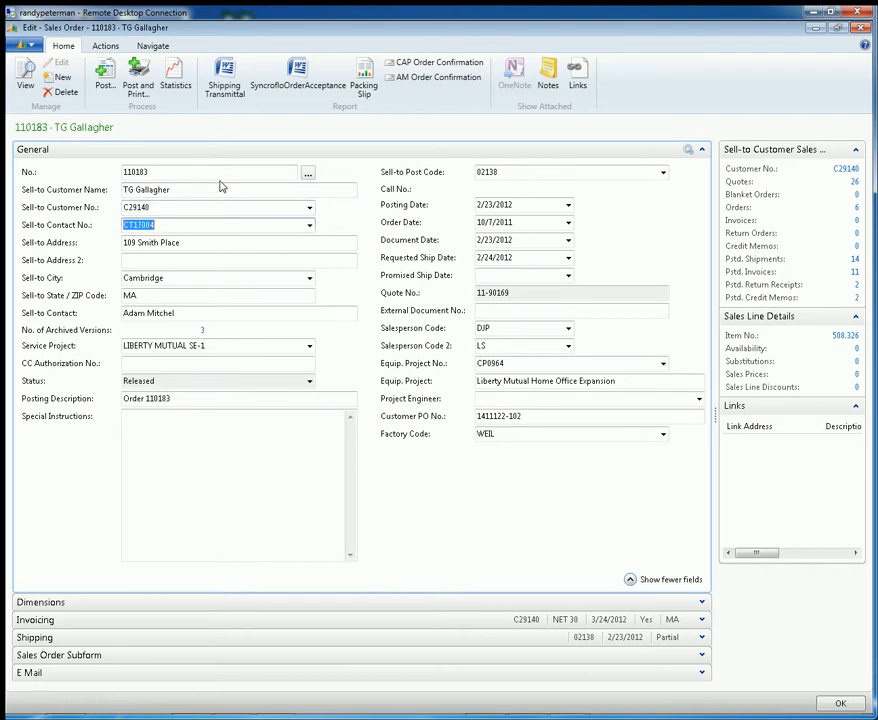
{"action": "key", "text": "Tab"}
{"action": "key", "text": "Tab"}
{"action": "key", "text": "Tab"}
{"action": "key", "text": "Tab"}
{"action": "key", "text": "Tab"}
{"action": "key", "text": "Tab"}
{"action": "key", "text": "Tab"}
{"action": "key", "text": "Tab"}
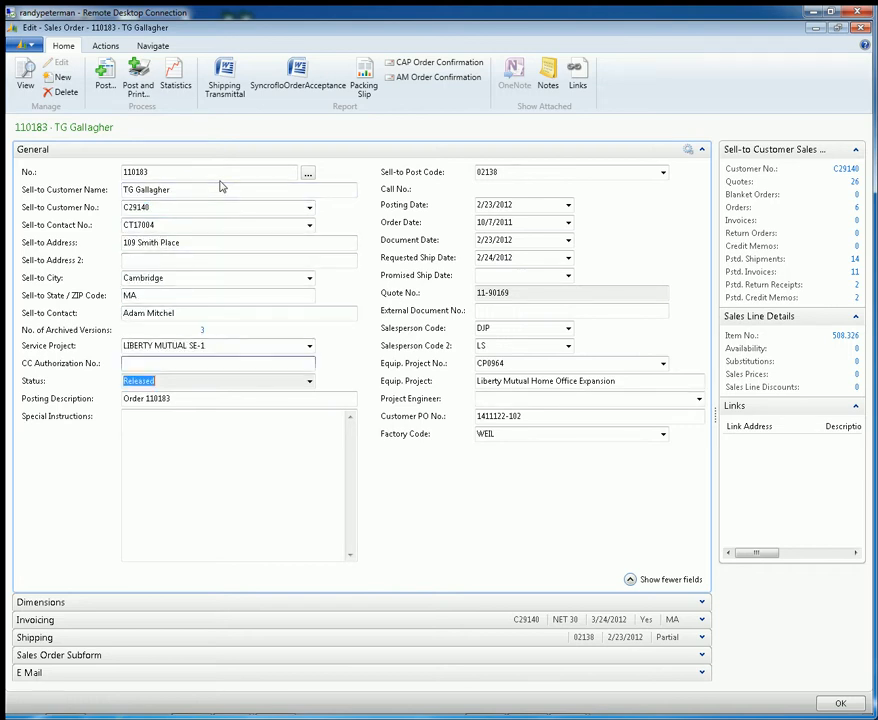
{"action": "key", "text": "Tab"}
{"action": "key", "text": "Tab"}
{"action": "key", "text": "Tab"}
{"action": "key", "text": "Tab"}
{"action": "key", "text": "Tab"}
{"action": "key", "text": "Tab"}
{"action": "key", "text": "Tab"}
{"action": "key", "text": "Tab"}
{"action": "key", "text": "Tab"}
{"action": "key", "text": "Tab"}
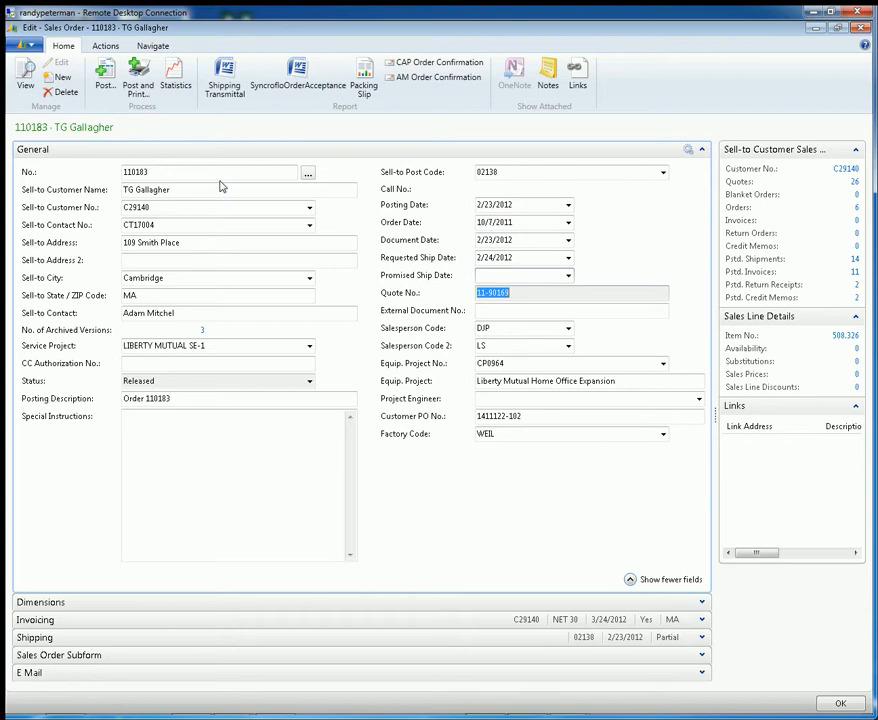
{"action": "key", "text": "Tab"}
{"action": "key", "text": "Tab"}
{"action": "key", "text": "Tab"}
{"action": "key", "text": "Tab"}
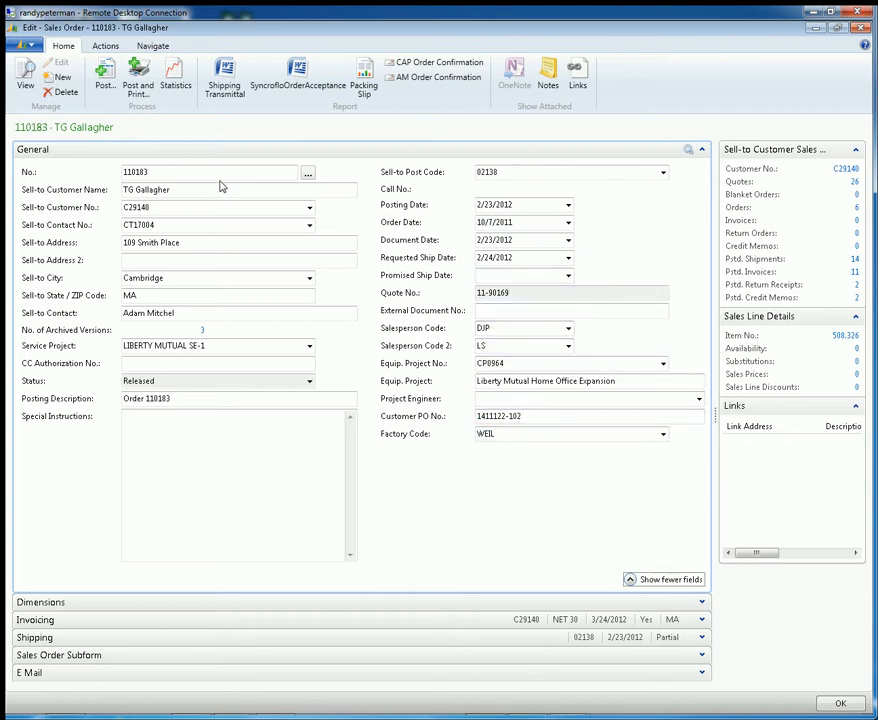
Step again from Sell-to Customer Name to Sell-to State / ZIP Code, repeating the stretch from Sell-to Address 2, to check the field sequence
{"action": "left_click", "coordinate": [208, 175]}
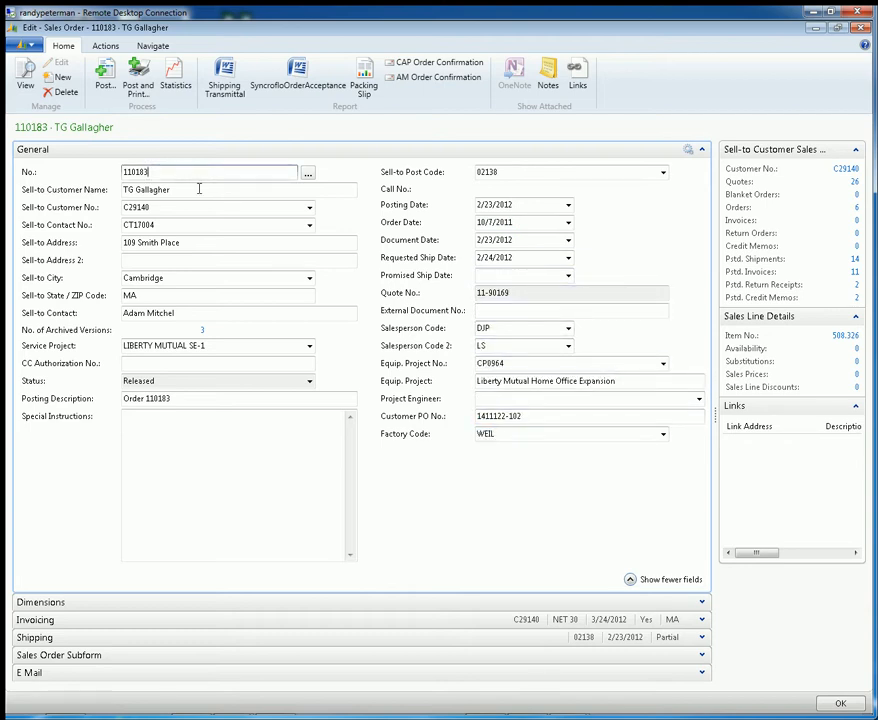
{"action": "left_click", "coordinate": [189, 191]}
{"action": "key", "text": "Tab"}
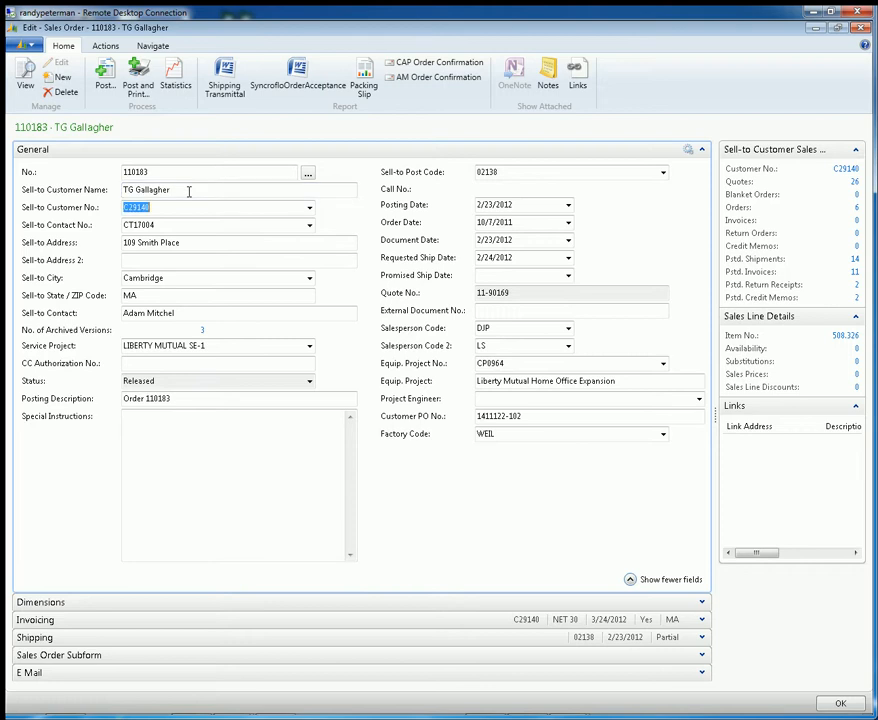
{"action": "key", "text": "Tab"}
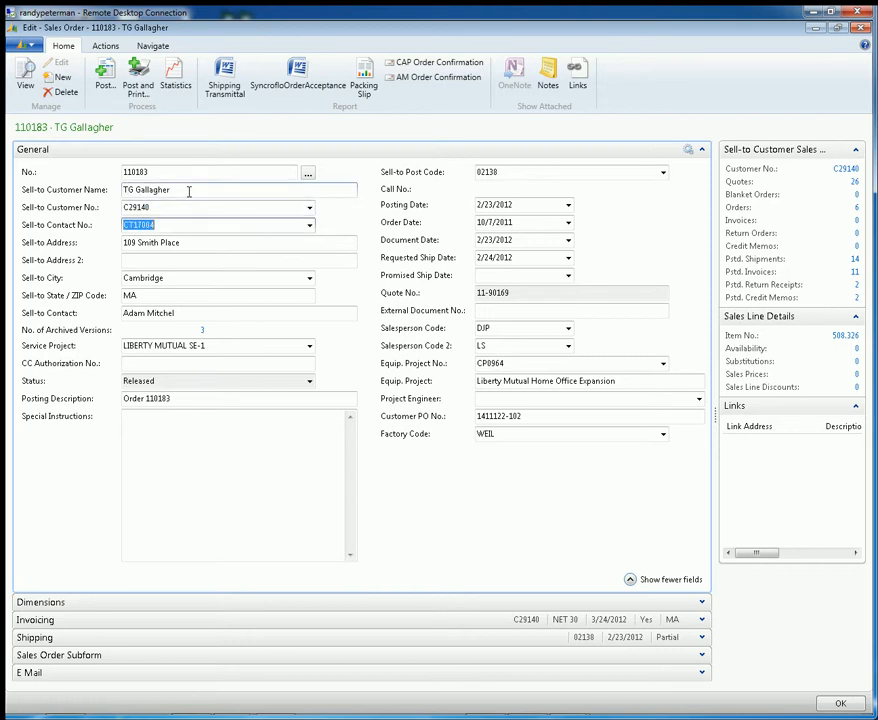
{"action": "key", "text": "Tab"}
{"action": "key", "text": "Tab"}
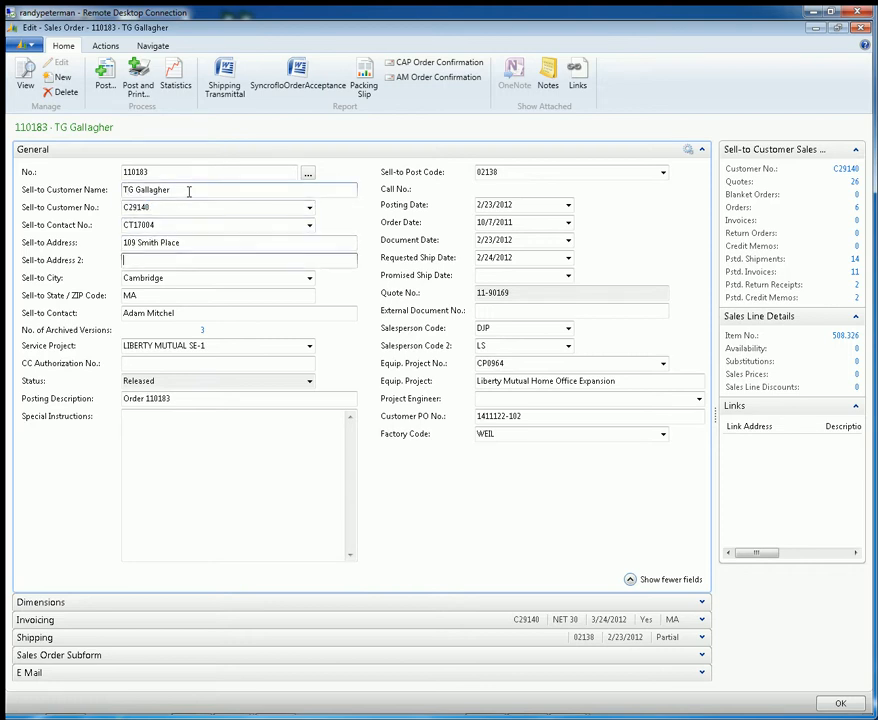
{"action": "key", "text": "Tab"}
{"action": "key", "text": "Tab"}
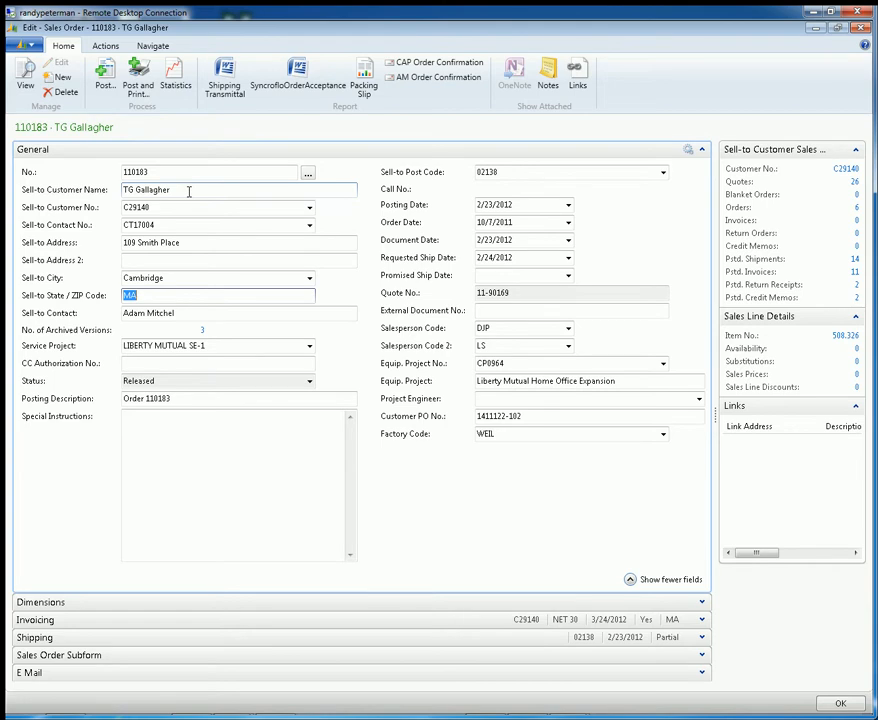
{"action": "left_click", "coordinate": [145, 259]}
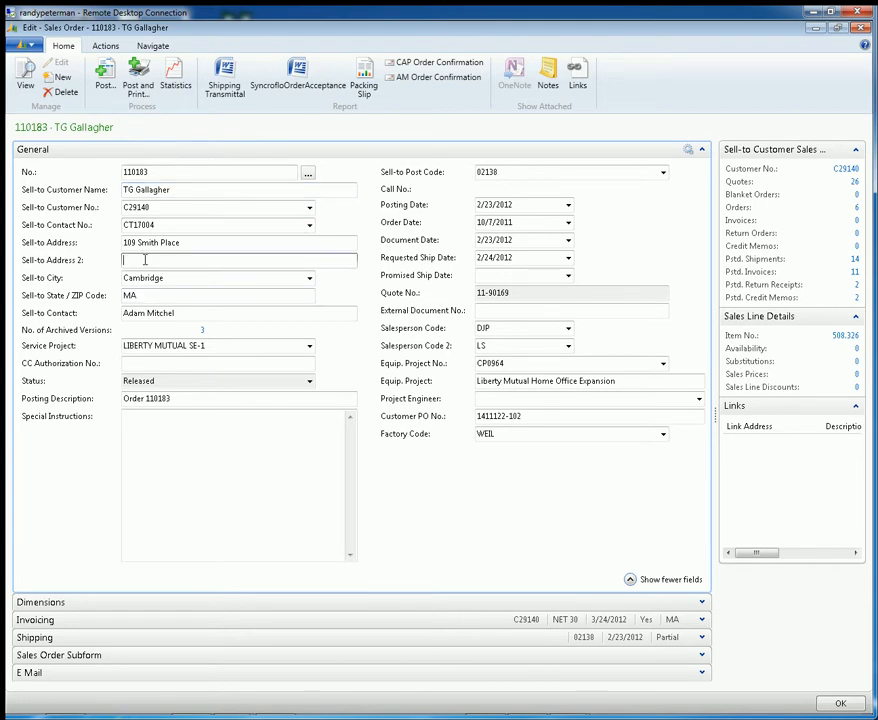
{"action": "key", "text": "Tab"}
{"action": "key", "text": "Tab"}
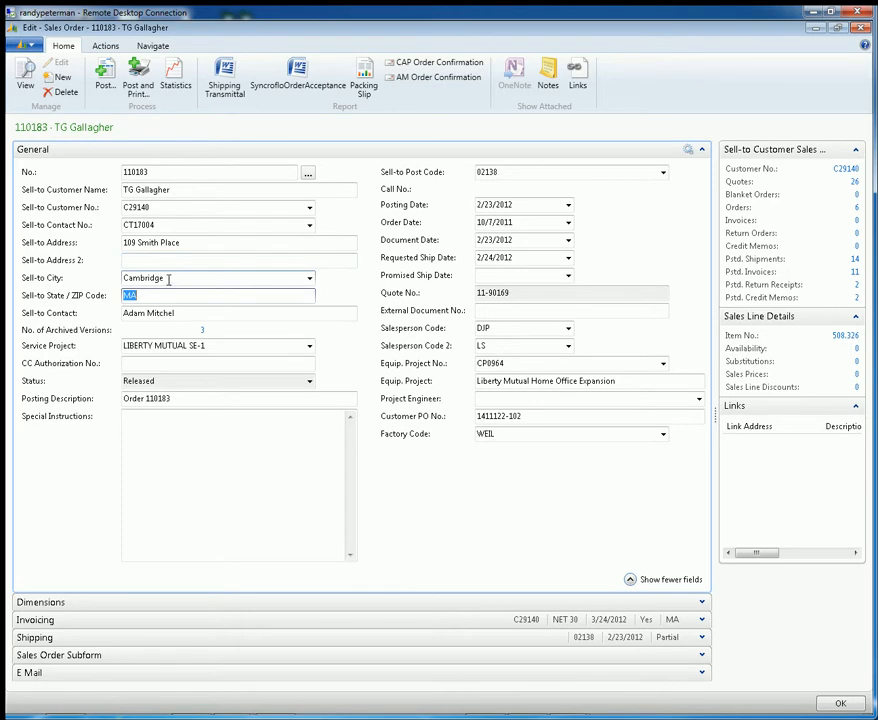
Reopen the field customization of the General FastTab and check the Quick Entry setting of the Sell-to City field
{"action": "left_click", "coordinate": [32, 47]}
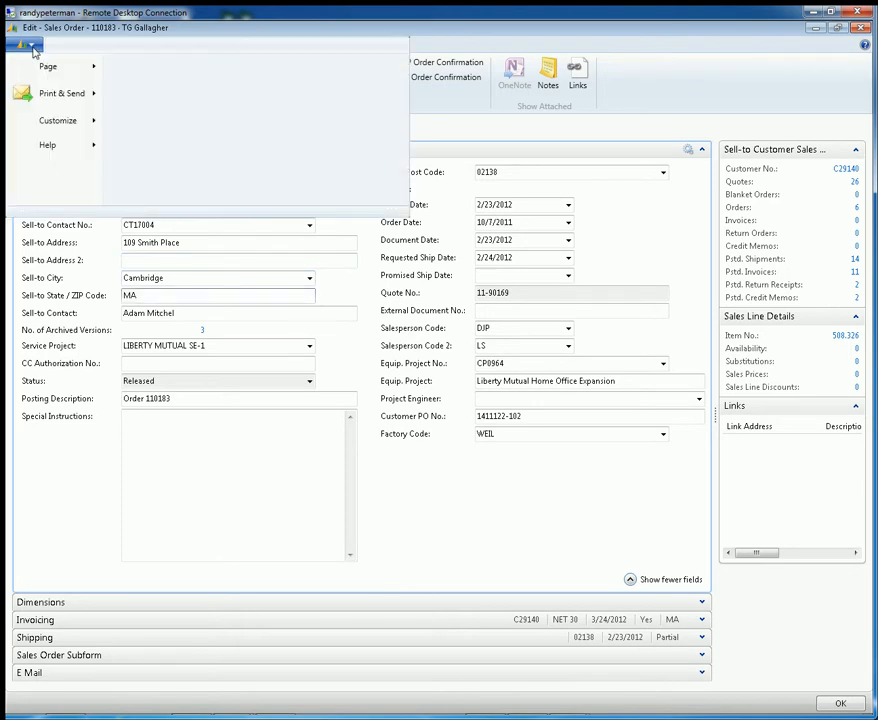
{"action": "mouse_move", "coordinate": [59, 121]}
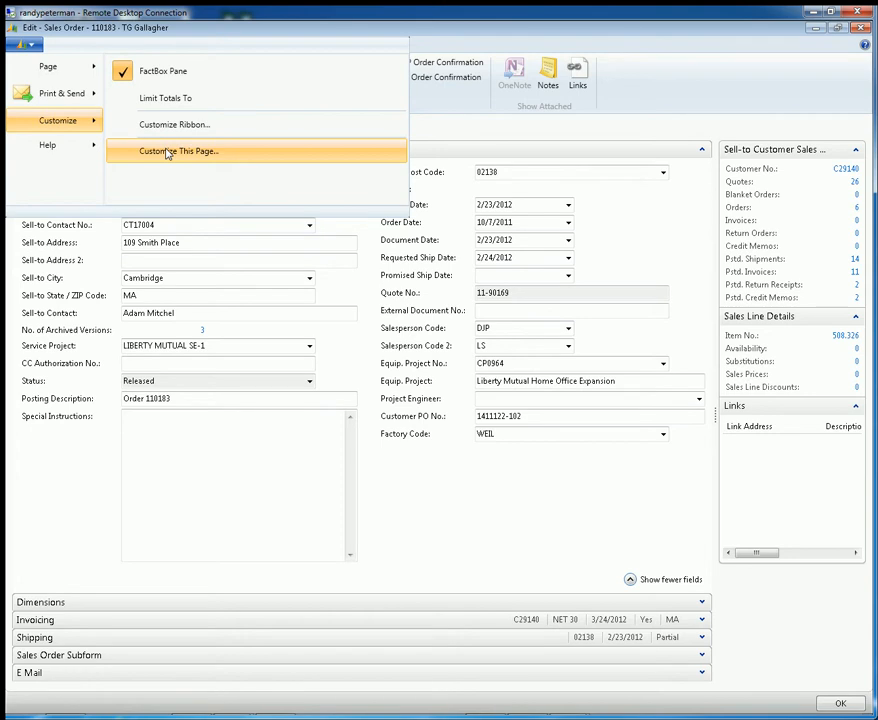
{"action": "left_click", "coordinate": [167, 152]}
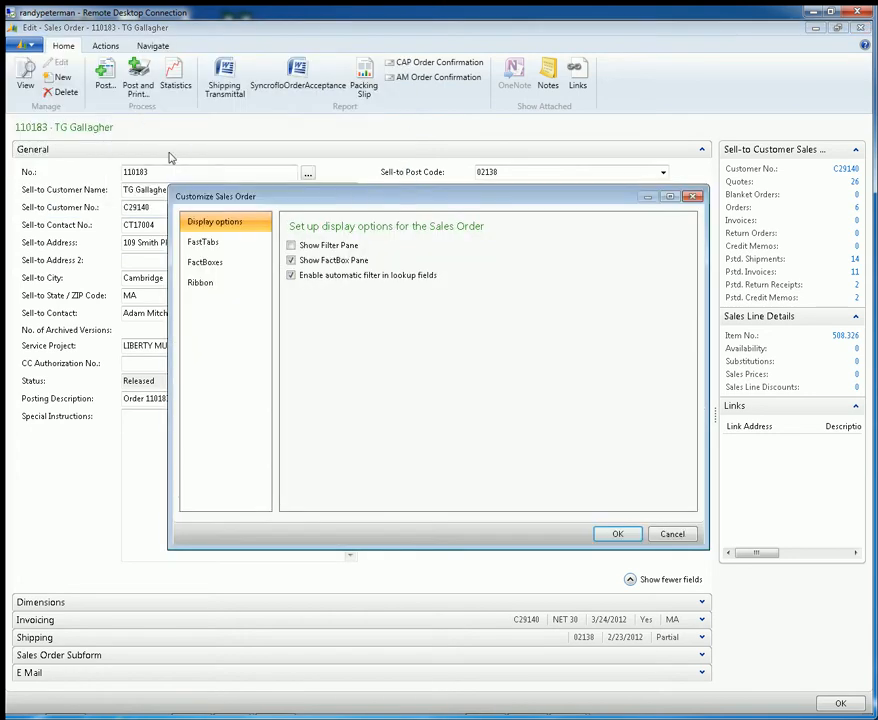
{"action": "left_click", "coordinate": [229, 250]}
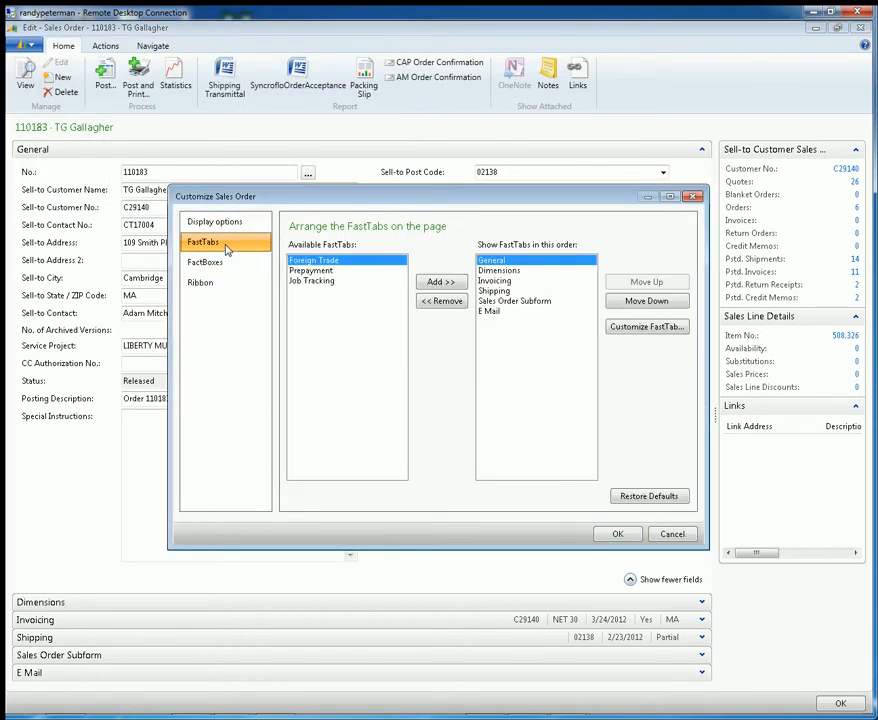
{"action": "left_click", "coordinate": [624, 329]}
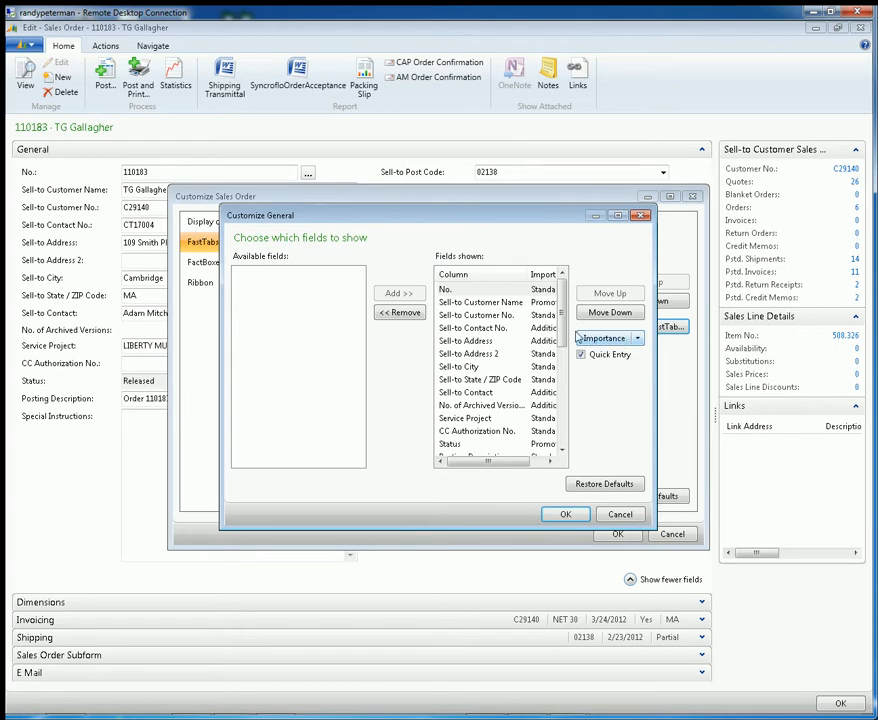
{"action": "left_click", "coordinate": [467, 368]}
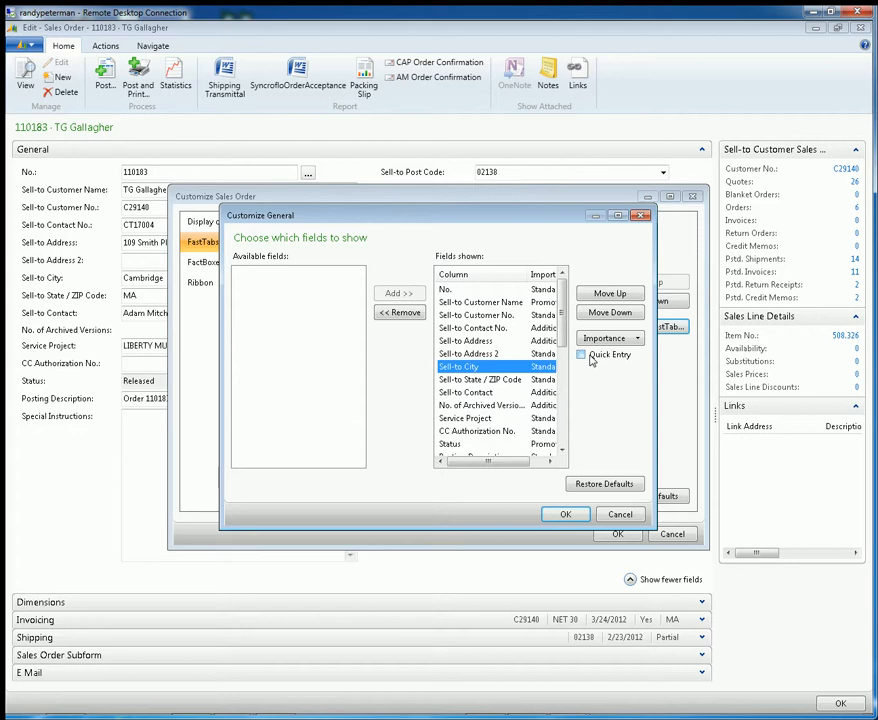
Check the Quick Entry settings from Sell-to Customer Name downwards and turn off Quick Entry for Sell-to Address 2
{"action": "left_click", "coordinate": [504, 301]}
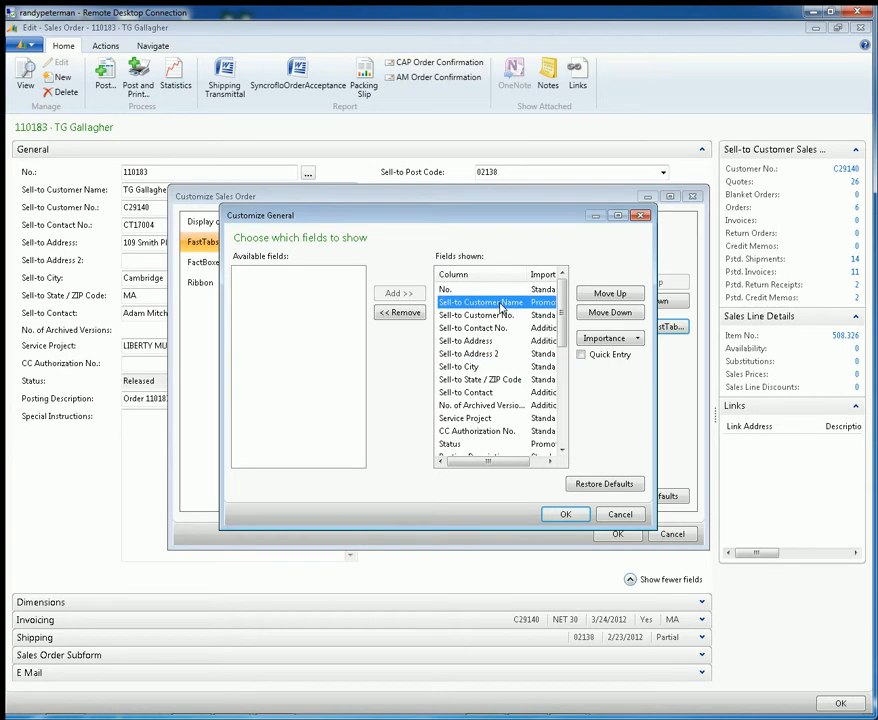
{"action": "left_click", "coordinate": [500, 315]}
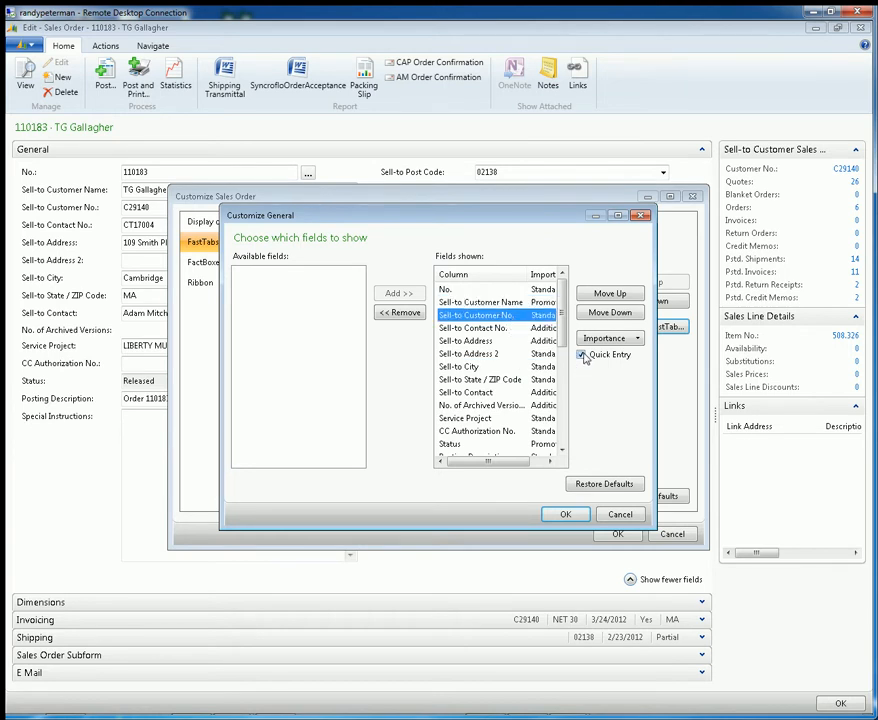
{"action": "left_click", "coordinate": [543, 330]}
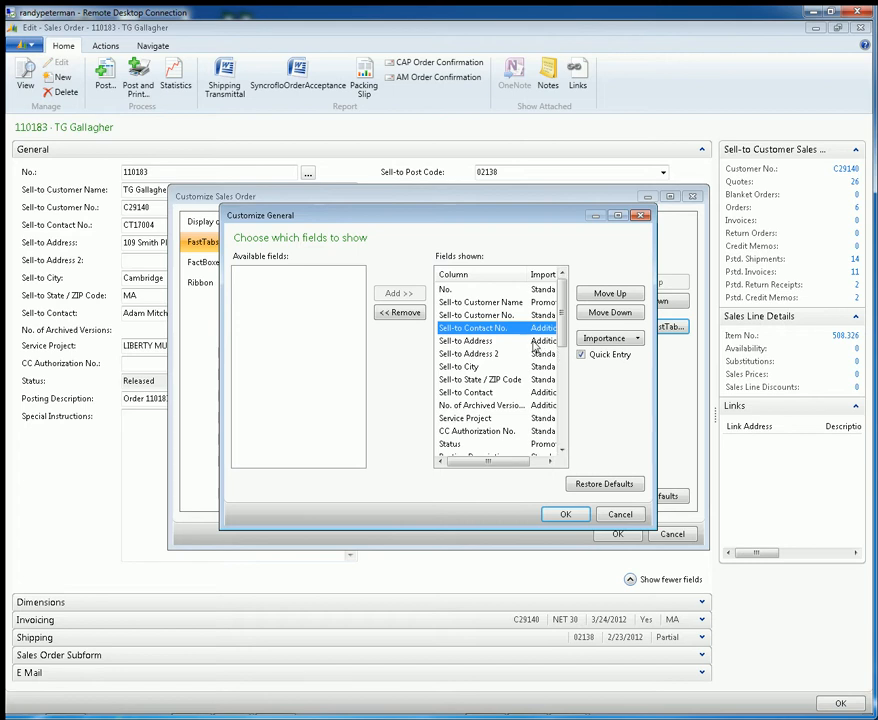
{"action": "left_click", "coordinate": [535, 343]}
{"action": "left_click", "coordinate": [535, 354]}
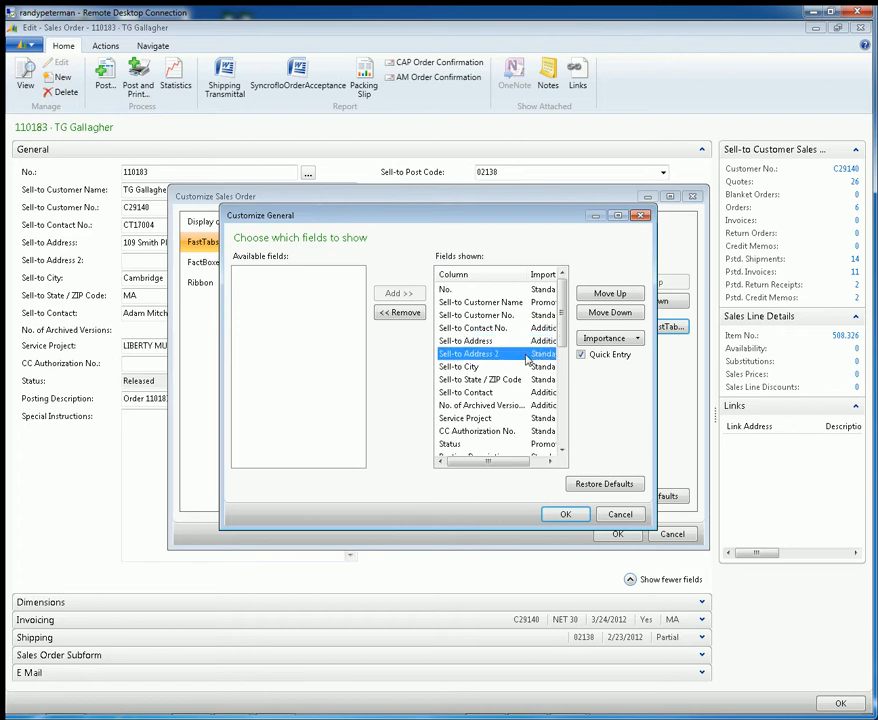
{"action": "left_click", "coordinate": [582, 356]}
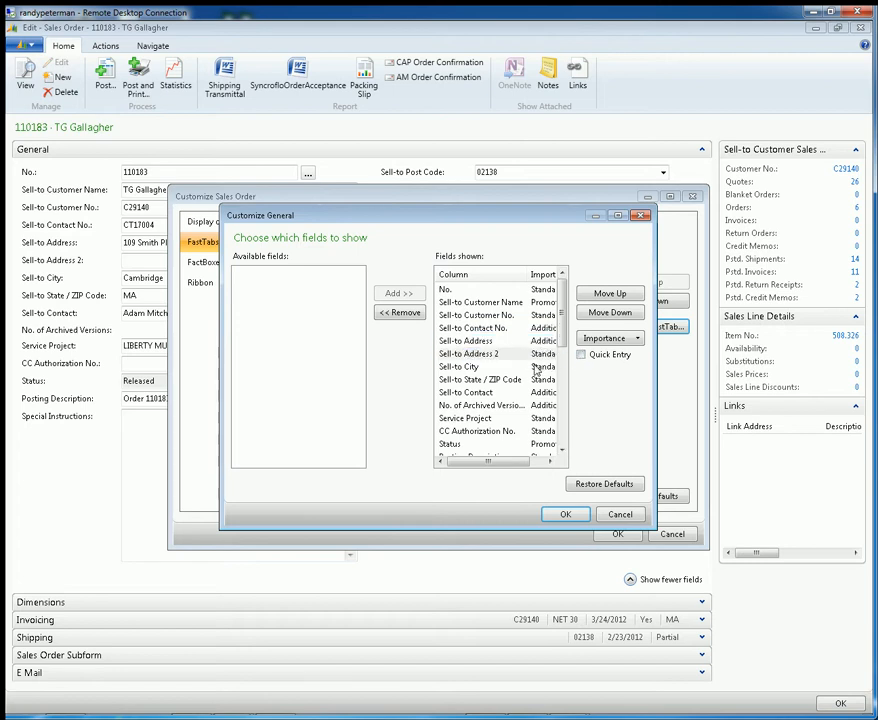
Turn off Quick Entry for No. of Archived Versions and Service Project, and apply the General FastTab customization to the Sales Order page
{"action": "left_click", "coordinate": [482, 392]}
{"action": "left_click", "coordinate": [493, 406]}
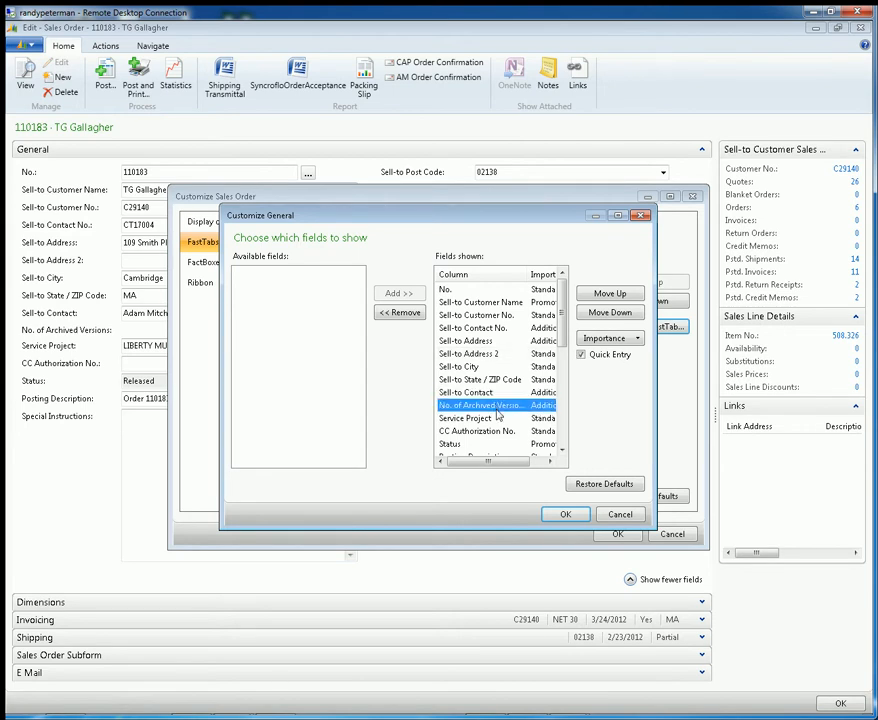
{"action": "left_click", "coordinate": [582, 355]}
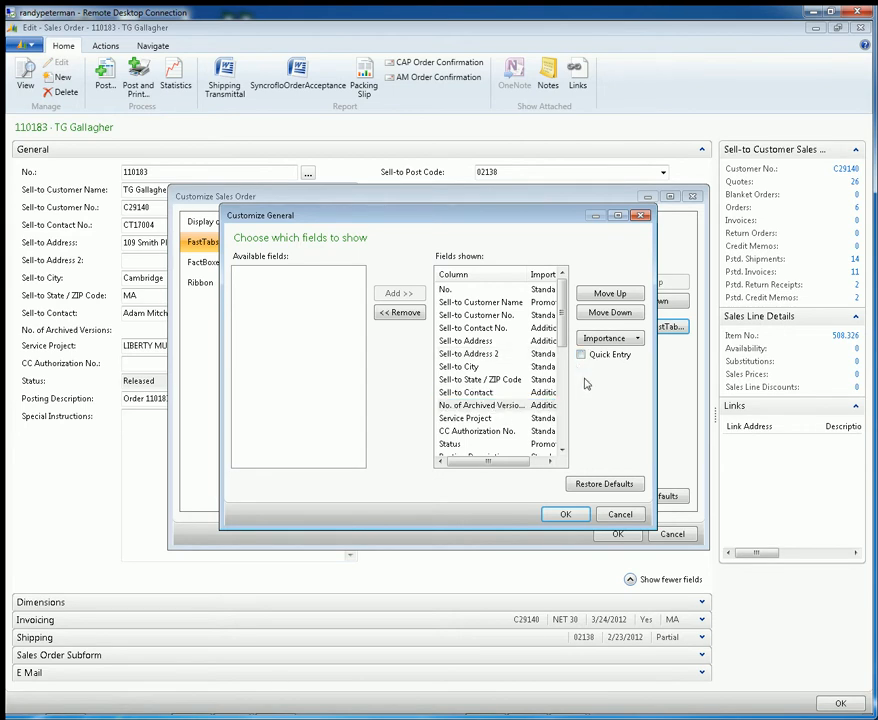
{"action": "left_click", "coordinate": [496, 429]}
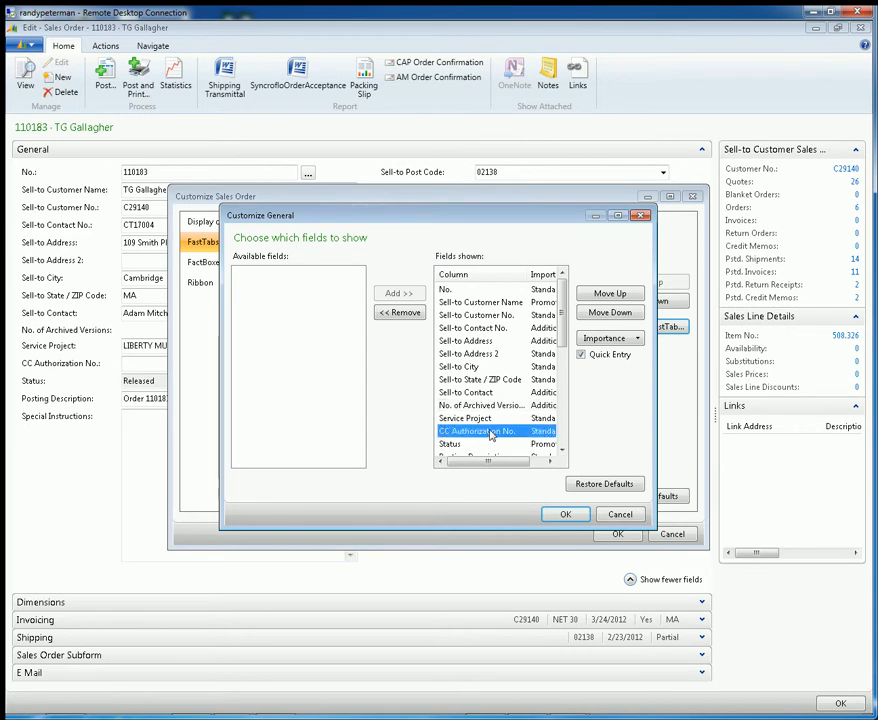
{"action": "left_click", "coordinate": [496, 418]}
{"action": "left_click", "coordinate": [582, 355]}
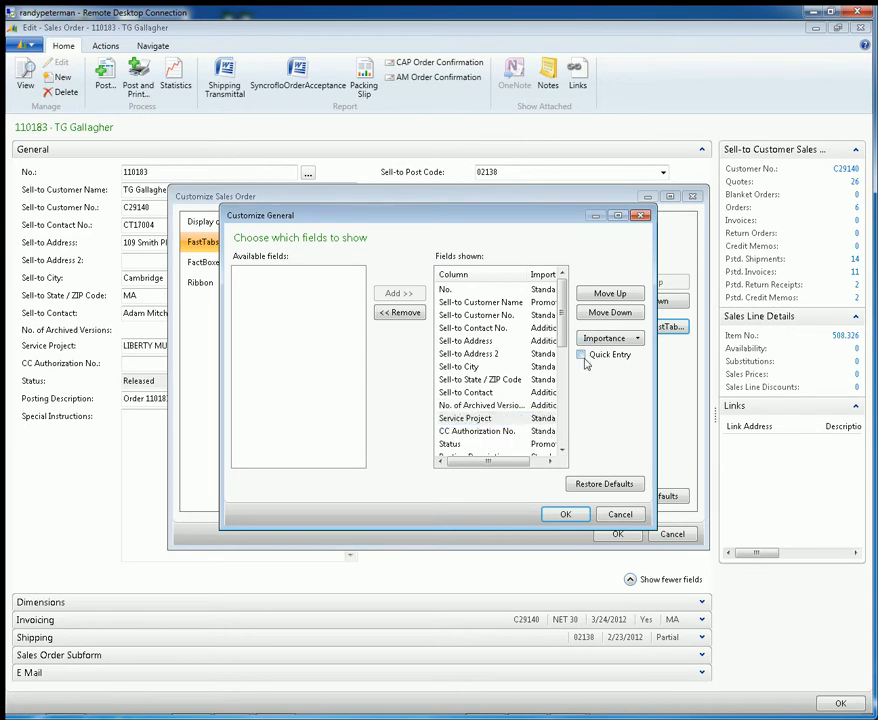
{"action": "left_click", "coordinate": [565, 514]}
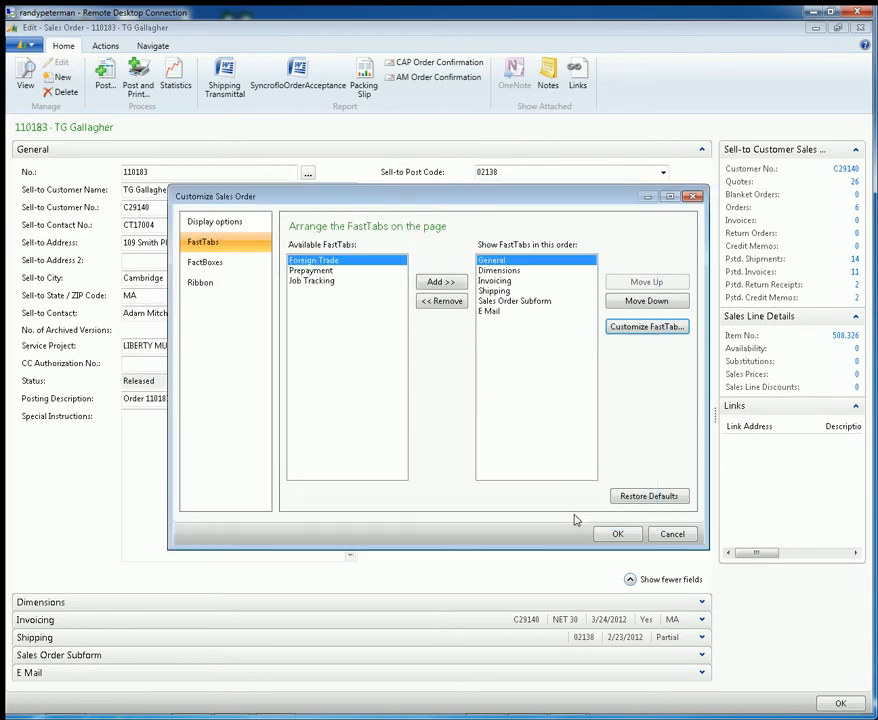
{"action": "left_click", "coordinate": [617, 533]}
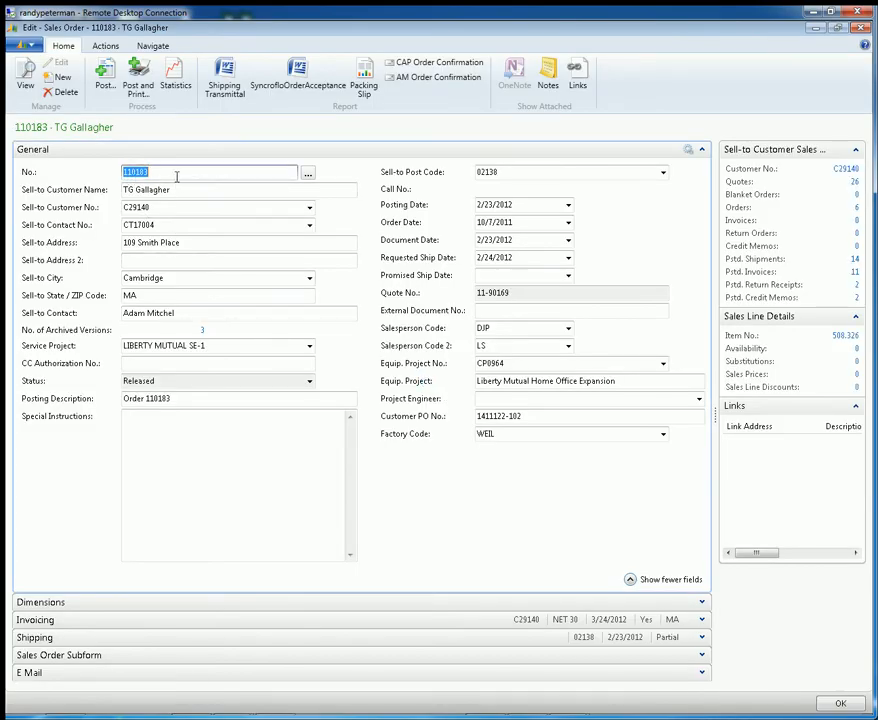
Step through the General FastTab's fields from No. to Special Instructions, ending at Sell-to Post Code, to examine which ones Quick Entry skips
{"action": "key", "text": "Tab"}
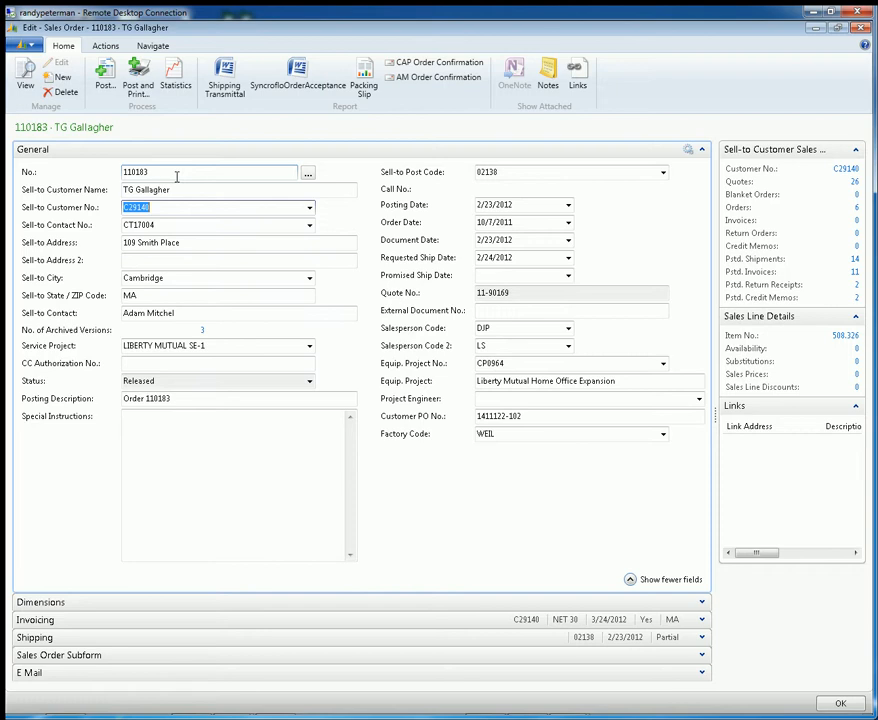
{"action": "key", "text": "Tab"}
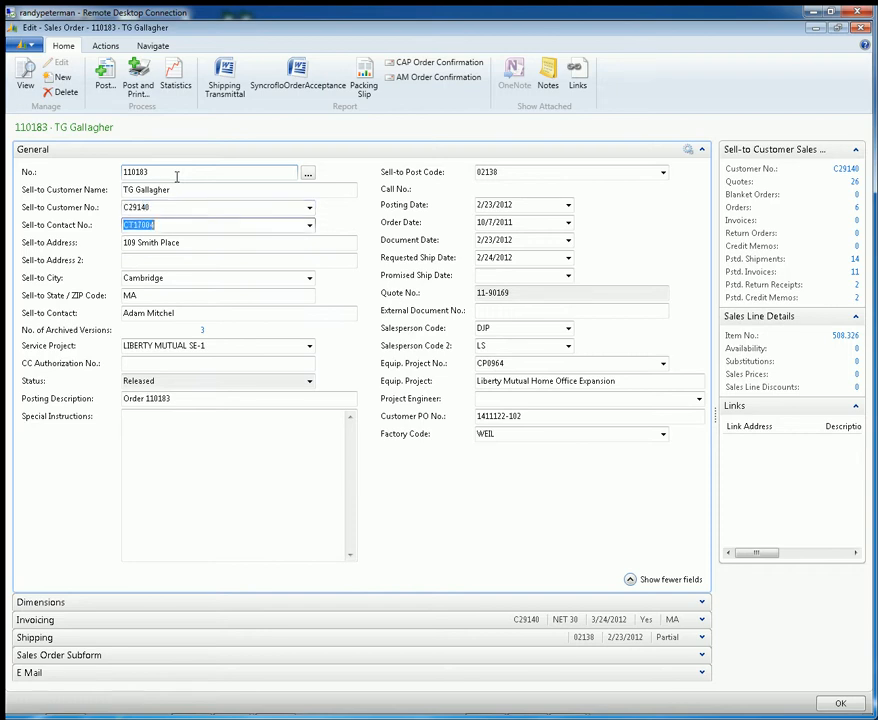
{"action": "key", "text": "Tab"}
{"action": "key", "text": "Tab"}
{"action": "key", "text": "Tab"}
{"action": "key", "text": "Tab"}
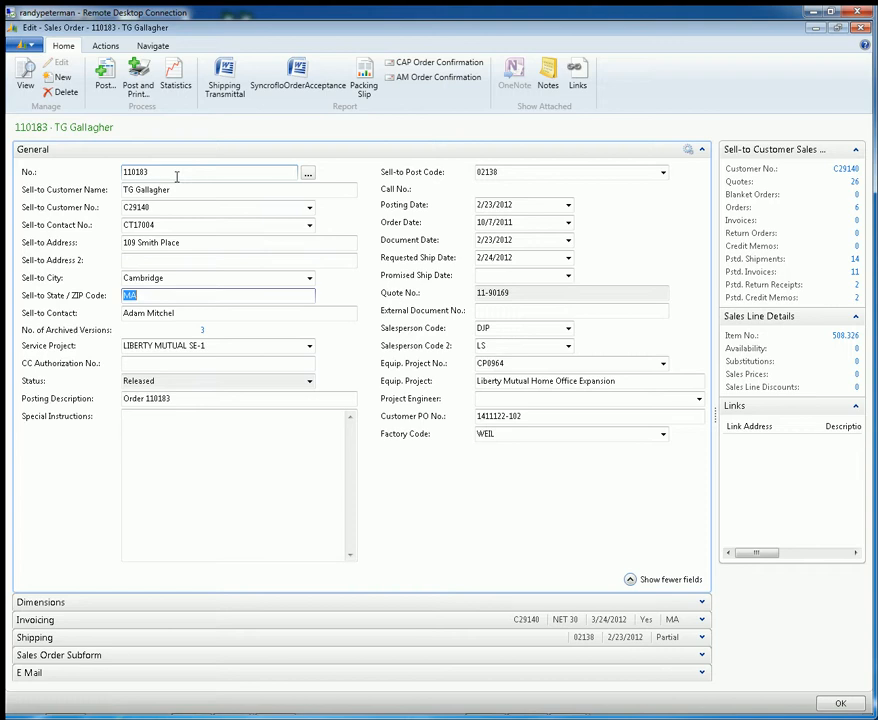
{"action": "key", "text": "Tab"}
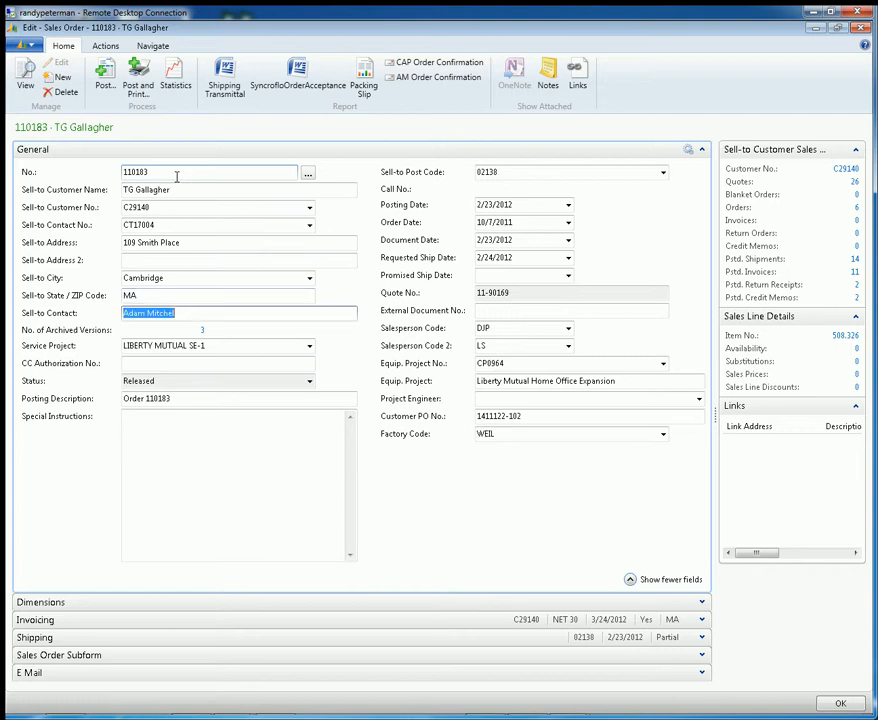
{"action": "key", "text": "Tab"}
{"action": "key", "text": "Tab"}
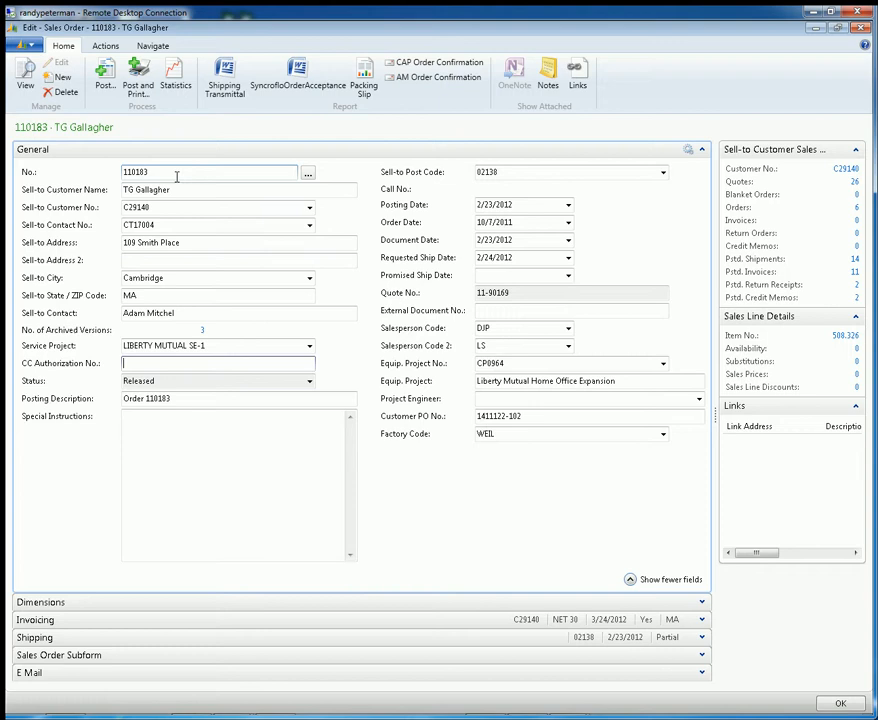
{"action": "key", "text": "Tab"}
{"action": "key", "text": "Tab"}
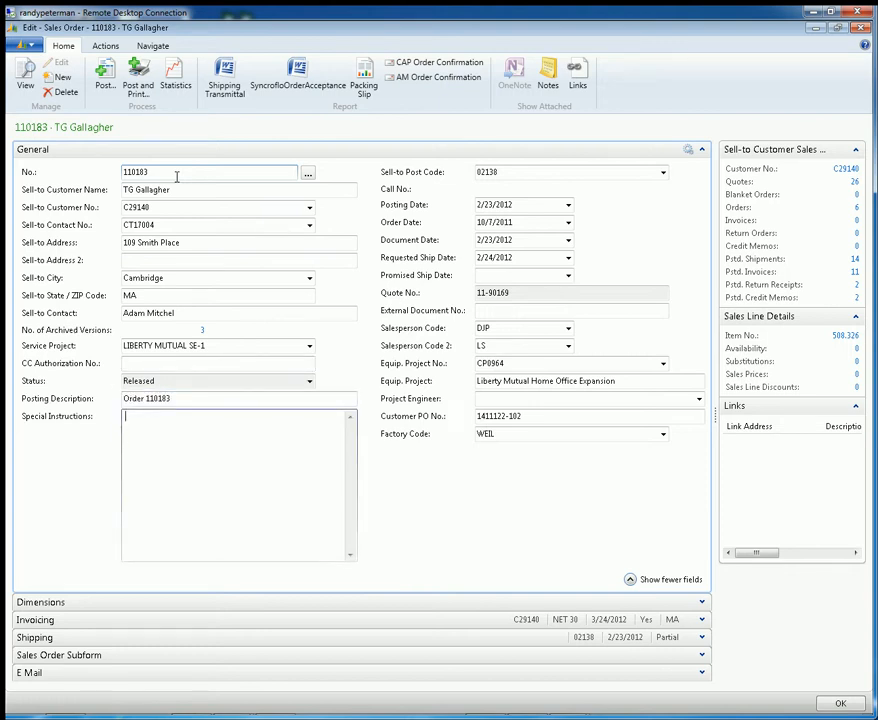
{"action": "left_click", "coordinate": [533, 172]}
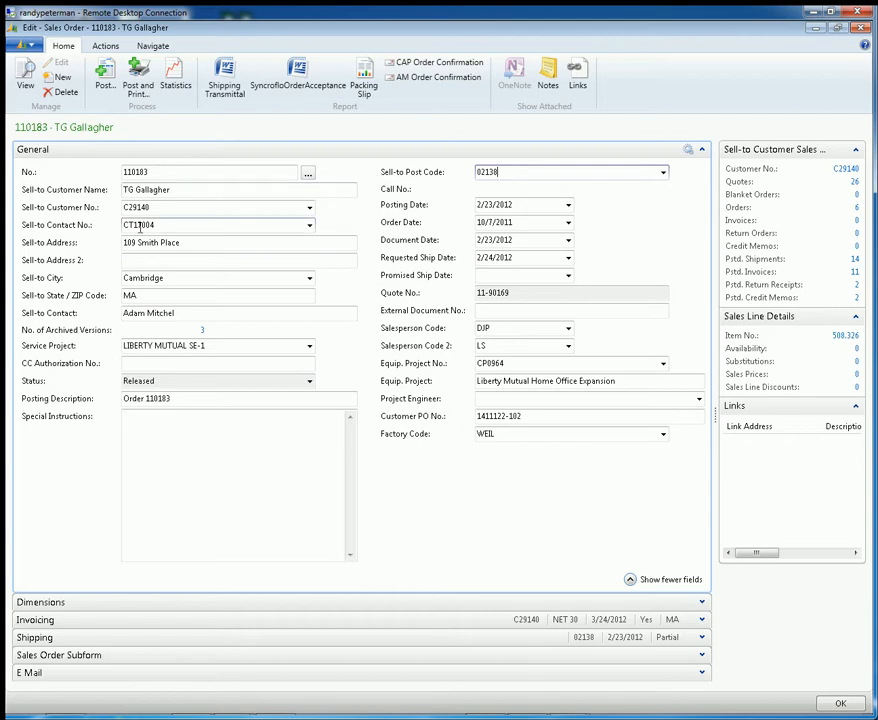
Turn on Show Filter Pane in the Sales Order page's display options and apply the change
{"action": "left_click", "coordinate": [28, 46]}
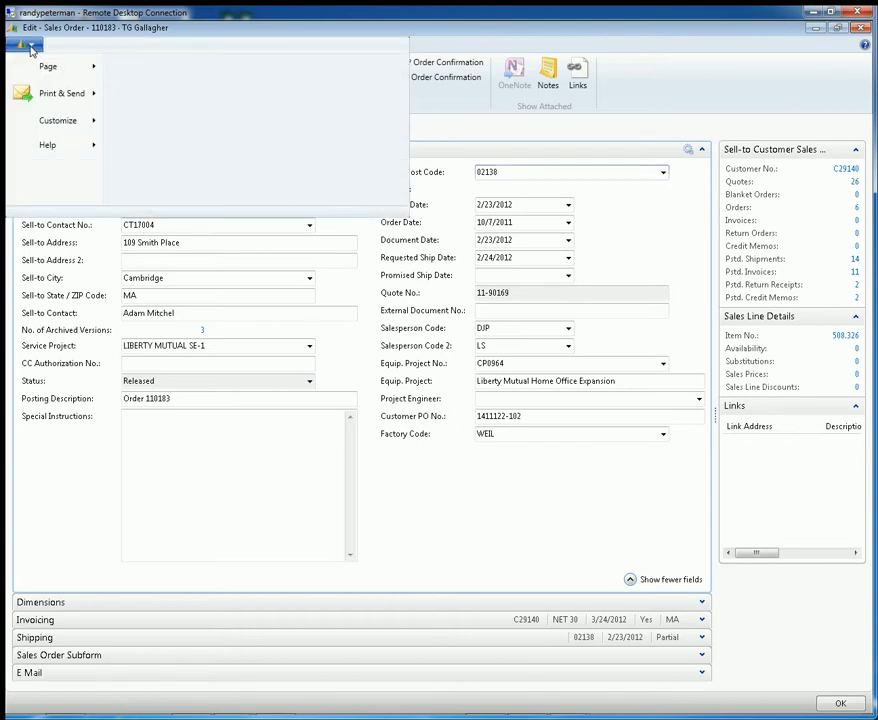
{"action": "mouse_move", "coordinate": [54, 126]}
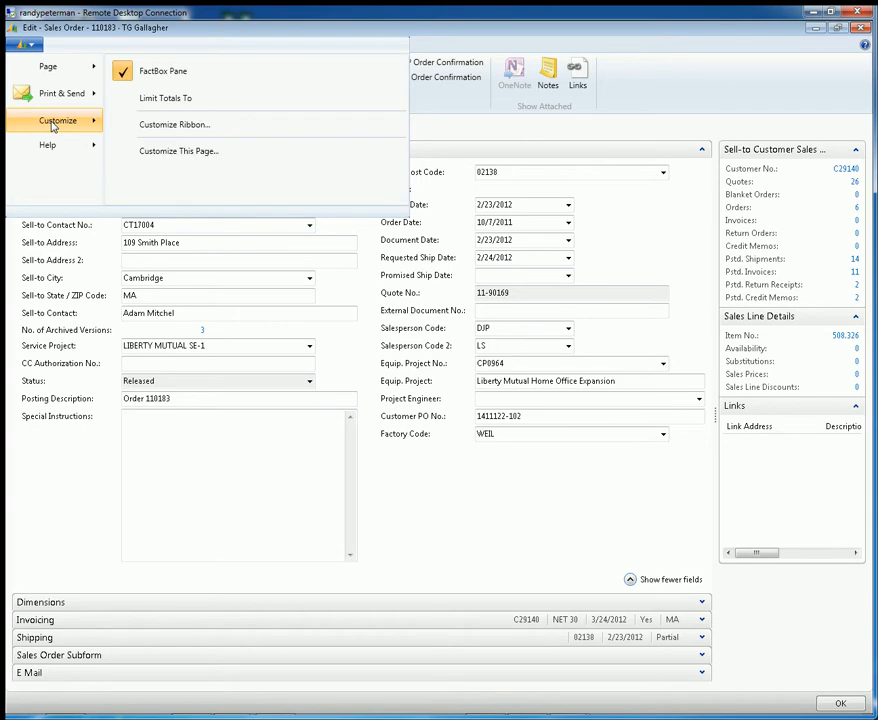
{"action": "left_click", "coordinate": [184, 151]}
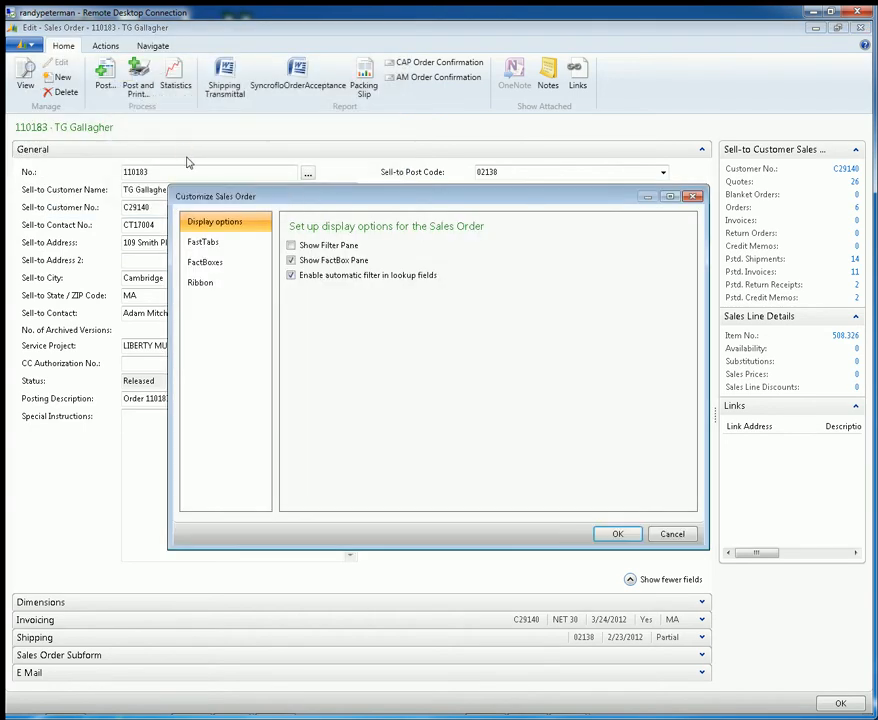
{"action": "left_click", "coordinate": [318, 247]}
{"action": "left_click", "coordinate": [619, 533]}
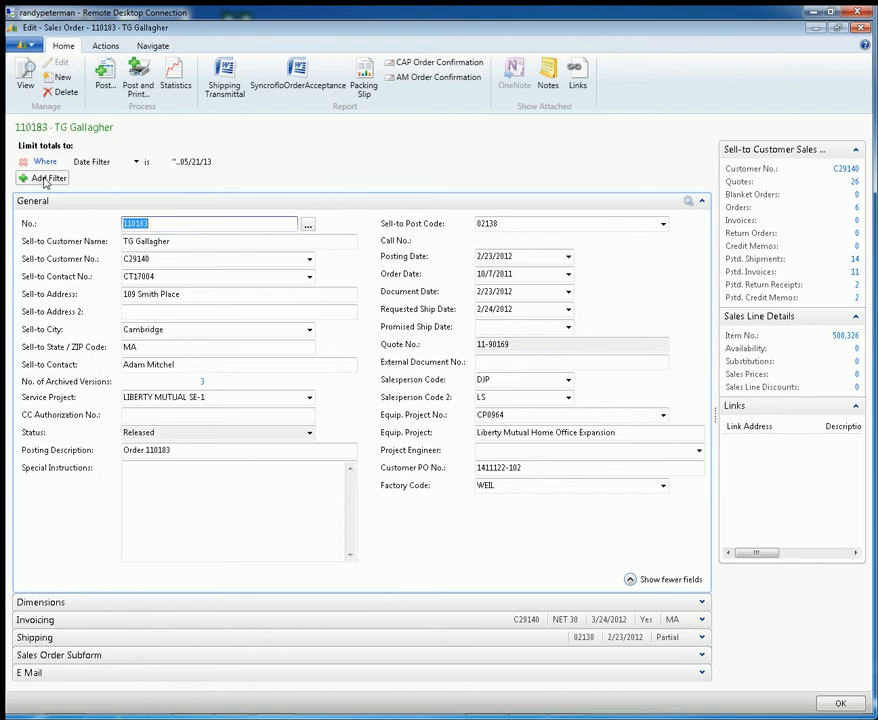
Reopen the Sales Order page customization, turn off Show Filter Pane and apply the change
{"action": "left_click", "coordinate": [33, 49]}
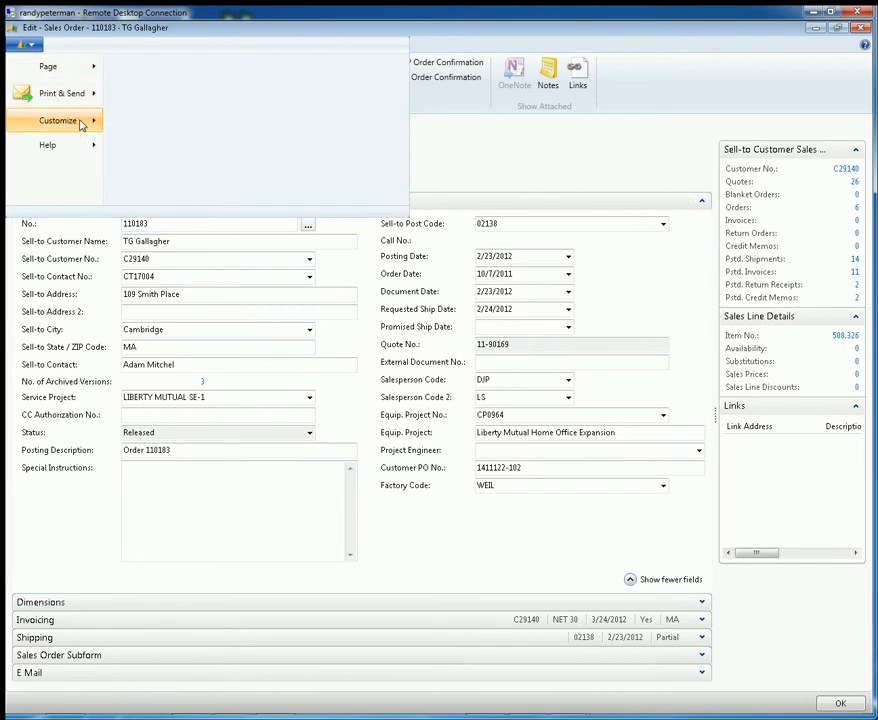
{"action": "mouse_move", "coordinate": [105, 118]}
{"action": "left_click", "coordinate": [180, 157]}
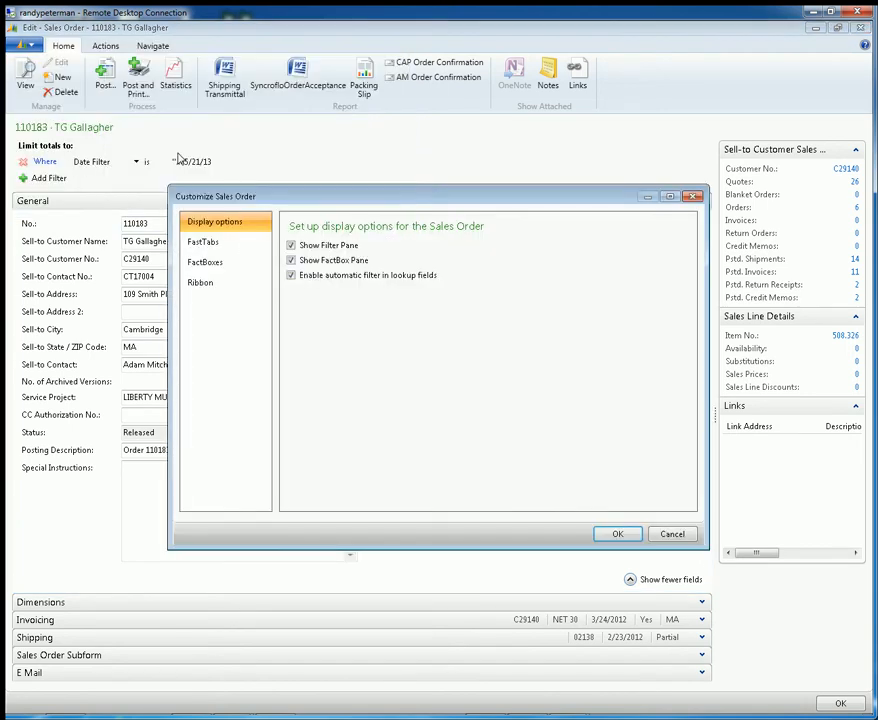
{"action": "left_click", "coordinate": [291, 245]}
{"action": "left_click", "coordinate": [618, 534]}
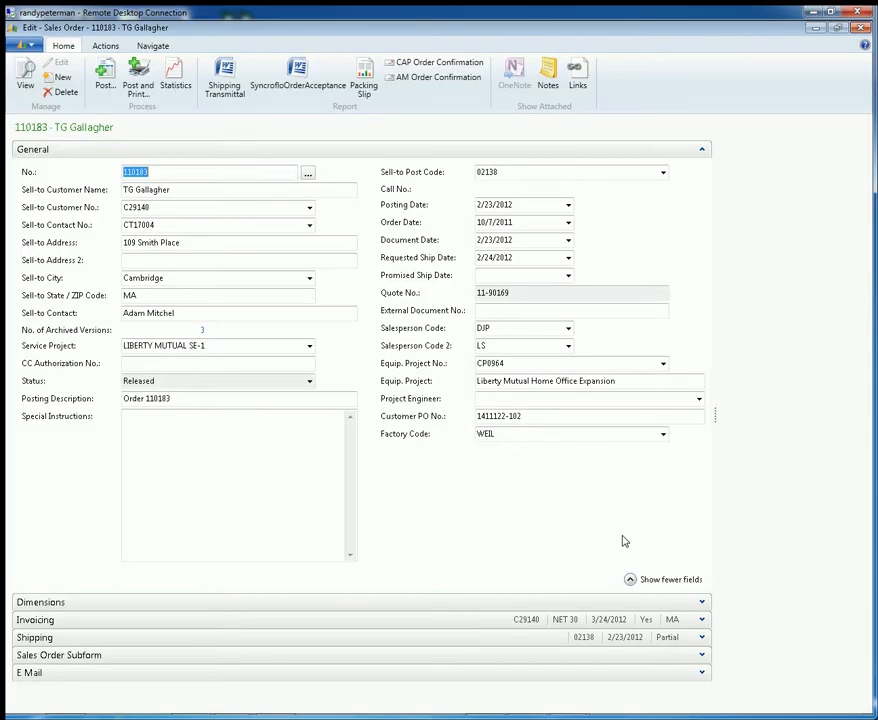